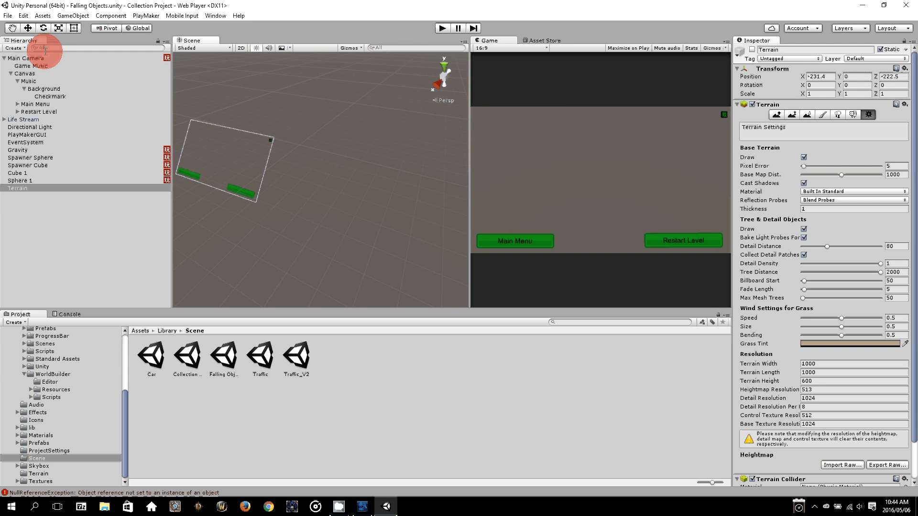
Add a new 3D terrain object to the scene
{"action": "left_click", "coordinate": [24, 49]}
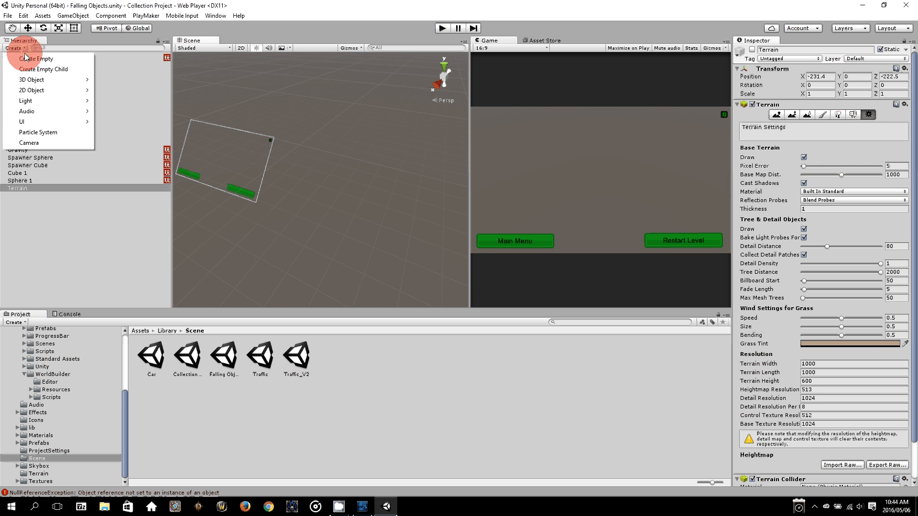
{"action": "mouse_move", "coordinate": [42, 82]}
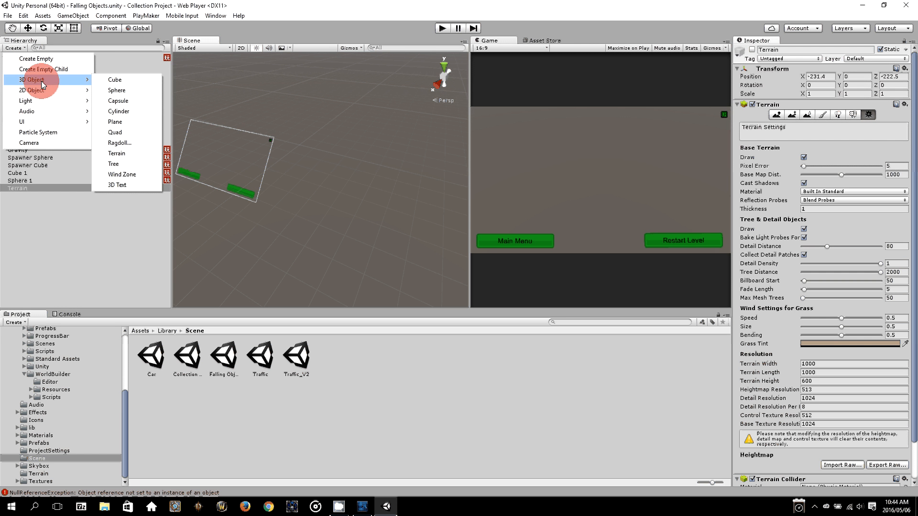
{"action": "left_click", "coordinate": [116, 153]}
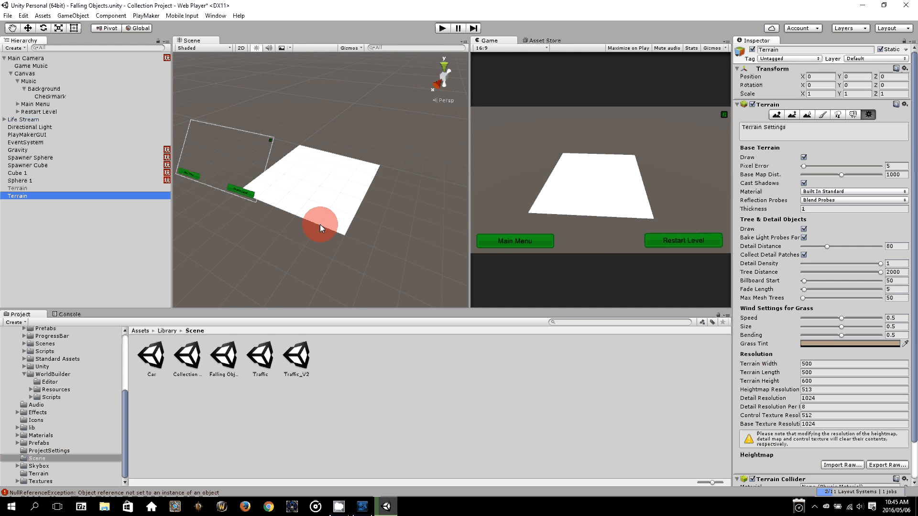
Review the new terrain's Raise / Lower brush options, returning to its terrain settings
{"action": "mouse_move", "coordinate": [305, 223]}
{"action": "left_mouse_down", "text": "alt"}
{"action": "mouse_move", "coordinate": [324, 138]}
{"action": "mouse_move", "coordinate": [319, 198]}
{"action": "mouse_move", "coordinate": [296, 188]}
{"action": "mouse_move", "coordinate": [323, 188]}
{"action": "mouse_move", "coordinate": [319, 205]}
{"action": "left_mouse_up", "text": "alt"}
{"action": "scroll", "coordinate": [318, 205], "scroll_direction": "up", "scroll_amount": 3}
{"action": "middle_click_drag", "start_coordinate": [318, 205], "coordinate": [318, 199]}
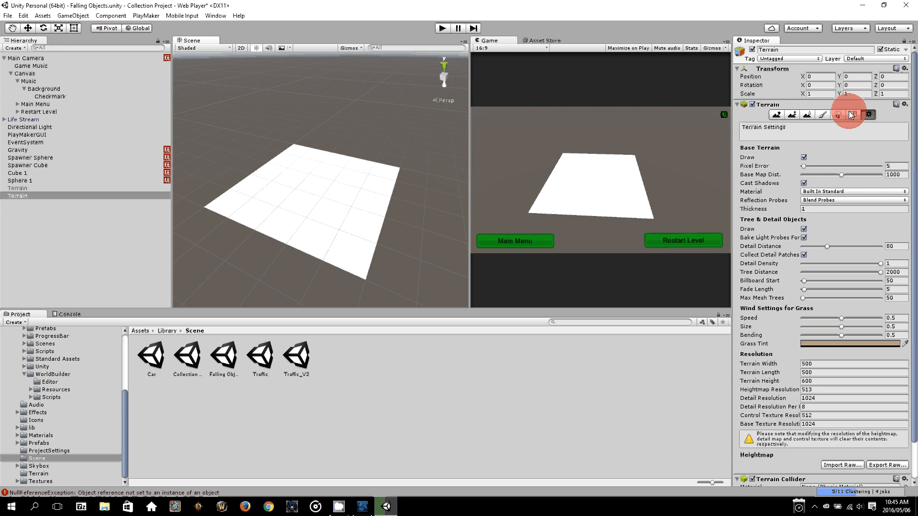
{"action": "left_click", "coordinate": [777, 115]}
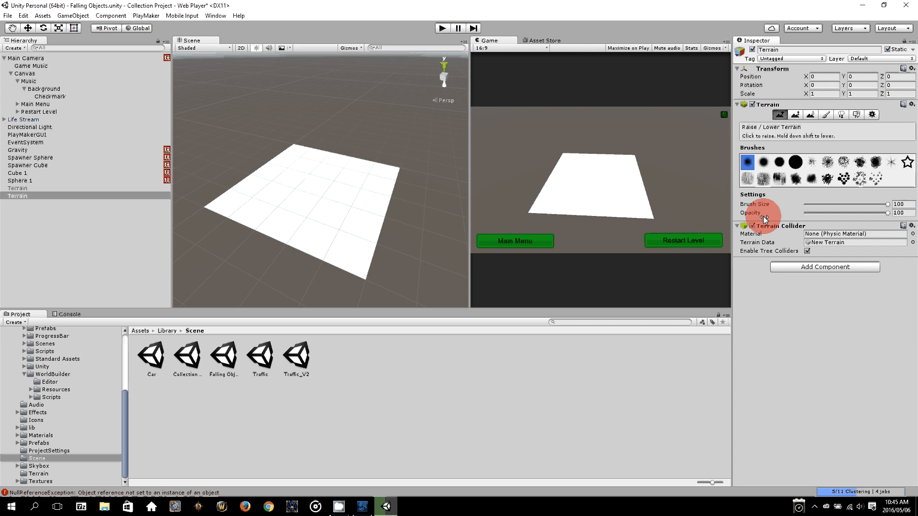
{"action": "left_click", "coordinate": [871, 115]}
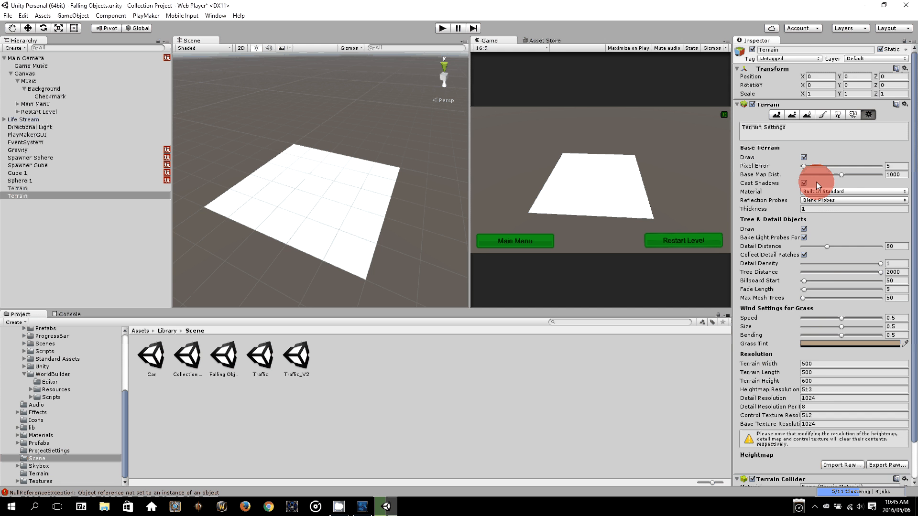
Set the new terrain's width and length to 1000 each in its resolution settings
{"action": "scroll", "coordinate": [803, 305], "scroll_direction": "down", "scroll_amount": 3}
{"action": "middle_click_drag", "start_coordinate": [361, 184], "coordinate": [402, 191]}
{"action": "scroll", "coordinate": [403, 190], "scroll_direction": "down", "scroll_amount": 2}
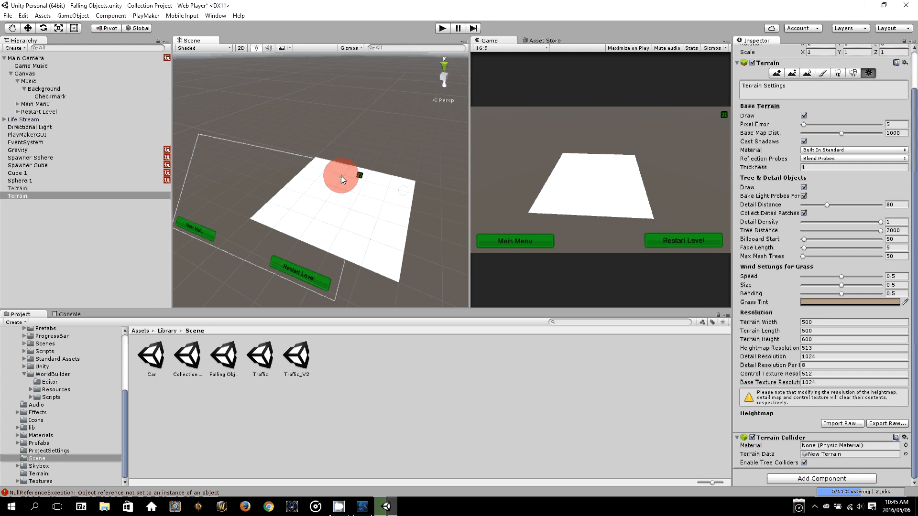
{"action": "left_click_drag", "start_coordinate": [357, 190], "coordinate": [400, 121], "text": "alt"}
{"action": "right_click_drag", "start_coordinate": [401, 121], "coordinate": [384, 217]}
{"action": "middle_click_drag", "start_coordinate": [385, 217], "coordinate": [369, 189]}
{"action": "left_click", "coordinate": [680, 246]}
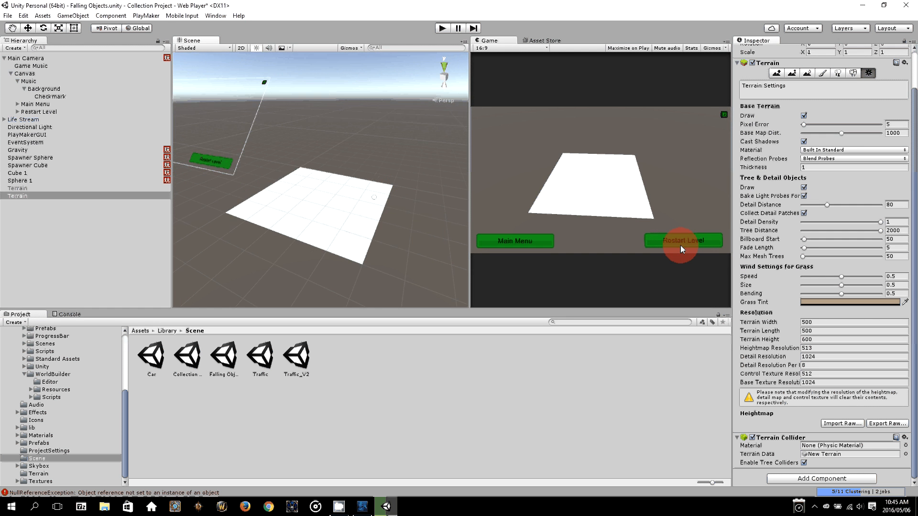
{"action": "left_click", "coordinate": [823, 322]}
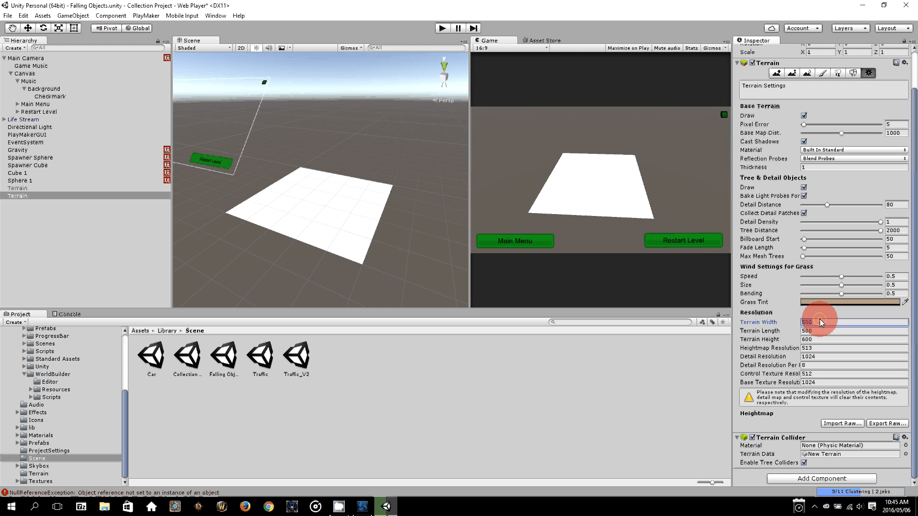
{"action": "type", "text": "1000"}
{"action": "left_click", "coordinate": [829, 331]}
{"action": "type", "text": "1"}
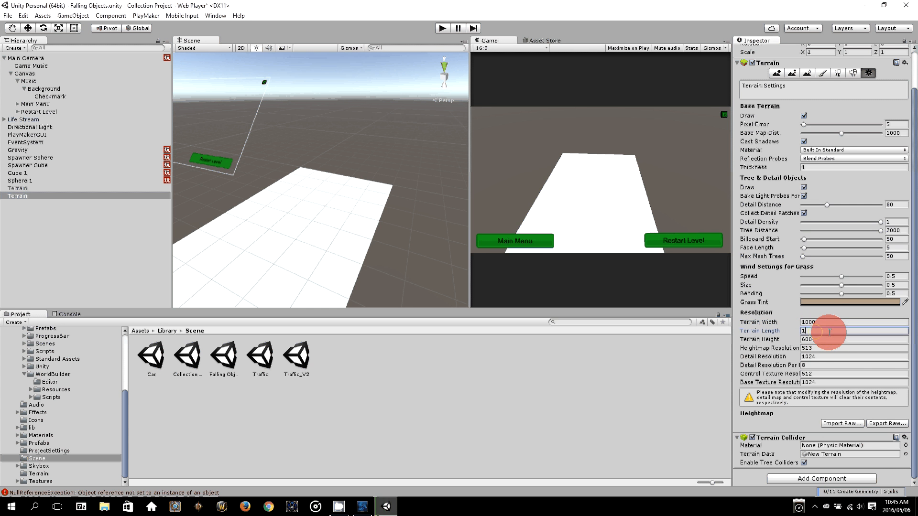
{"action": "type", "text": "000"}
{"action": "key", "text": "Return"}
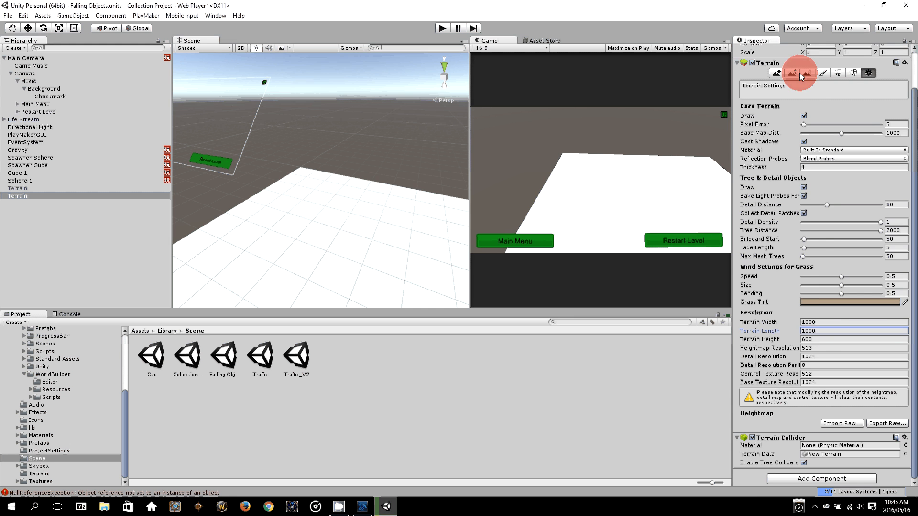
Set the new terrain's position to -220 on X and -220 on Z
{"action": "scroll", "coordinate": [810, 105], "scroll_direction": "up", "scroll_amount": 3}
{"action": "left_click", "coordinate": [824, 79]}
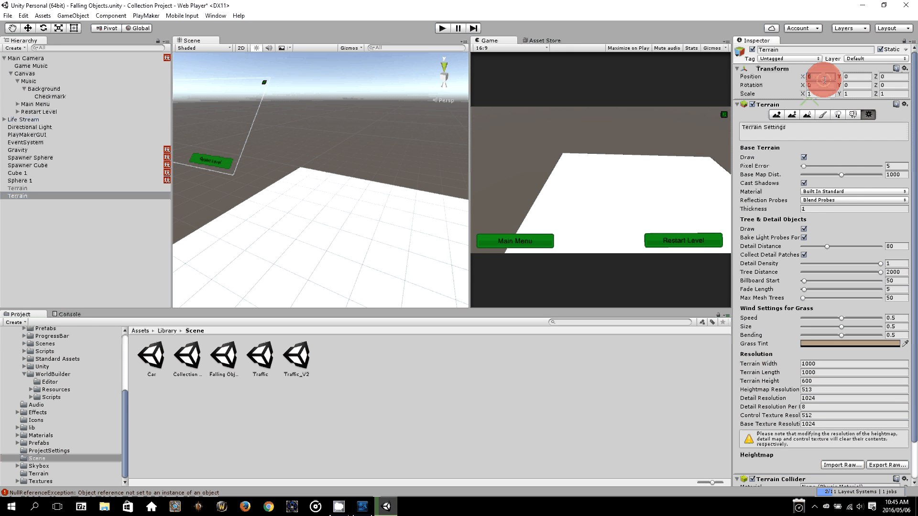
{"action": "type", "text": "-"}
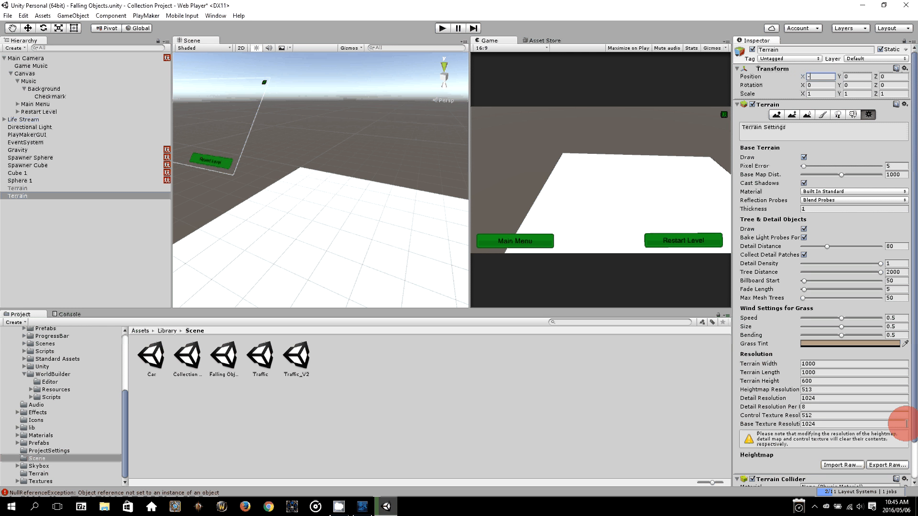
{"action": "type", "text": "220"}
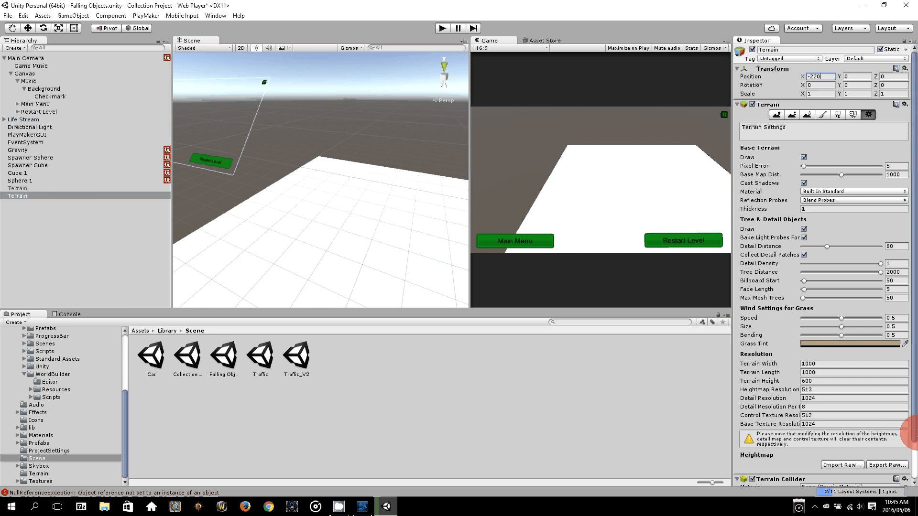
{"action": "left_click", "coordinate": [899, 76]}
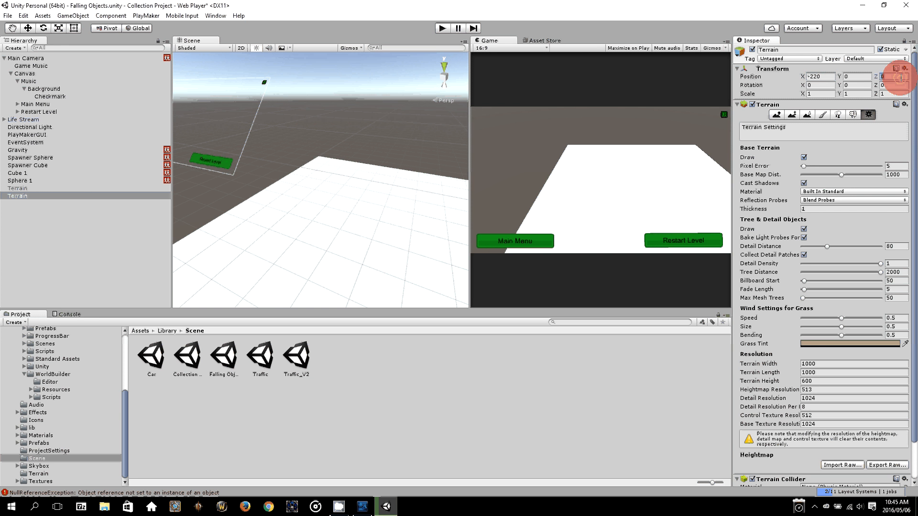
{"action": "type", "text": "-220"}
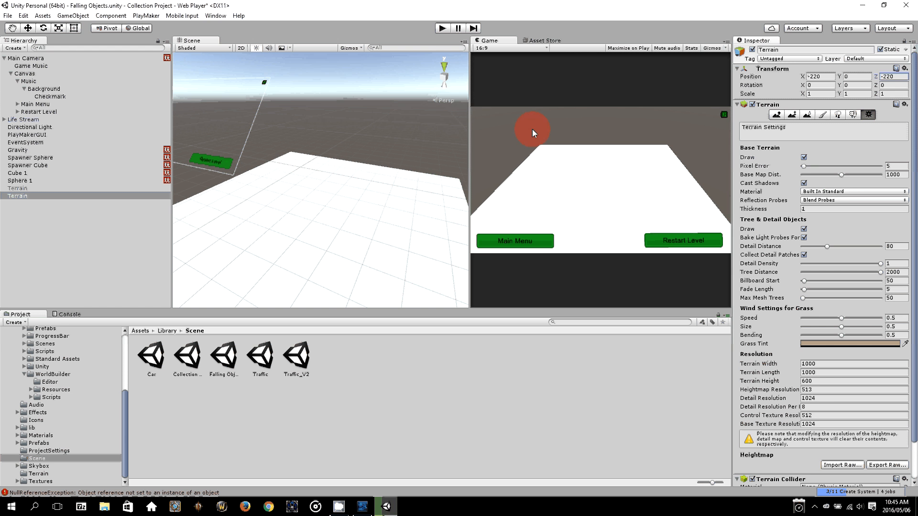
Check the Game view's aspect ratio options and widen the Game view at the Scene view's expense
{"action": "left_click", "coordinate": [499, 48]}
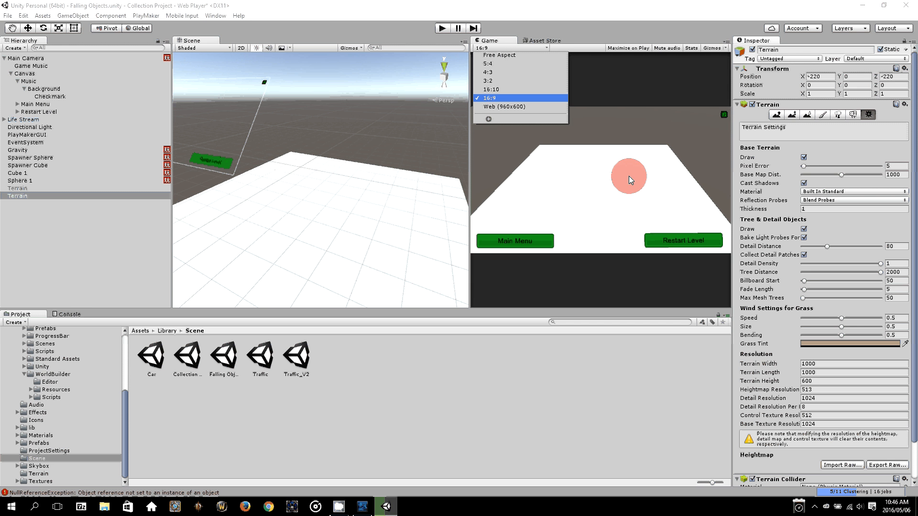
{"action": "left_click", "coordinate": [603, 176]}
{"action": "left_click_drag", "start_coordinate": [467, 172], "coordinate": [436, 121]}
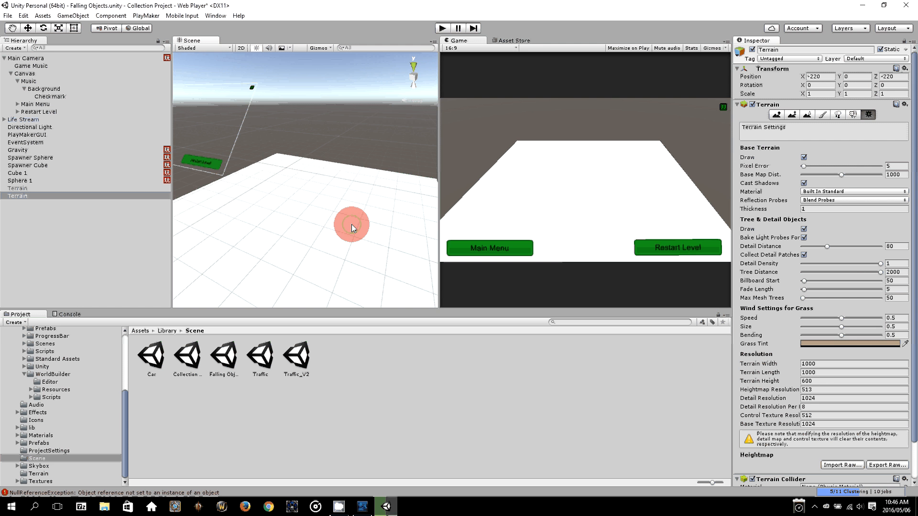
{"action": "middle_click_drag", "start_coordinate": [351, 224], "coordinate": [327, 174]}
{"action": "scroll", "coordinate": [328, 174], "scroll_direction": "down", "scroll_amount": 4}
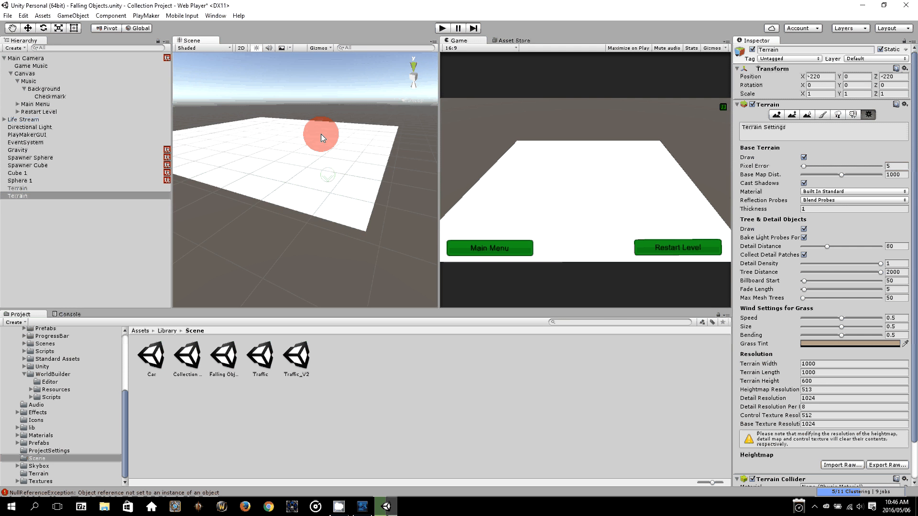
{"action": "left_click_drag", "start_coordinate": [321, 136], "coordinate": [309, 165], "text": "alt"}
{"action": "middle_click_drag", "start_coordinate": [308, 165], "coordinate": [330, 144]}
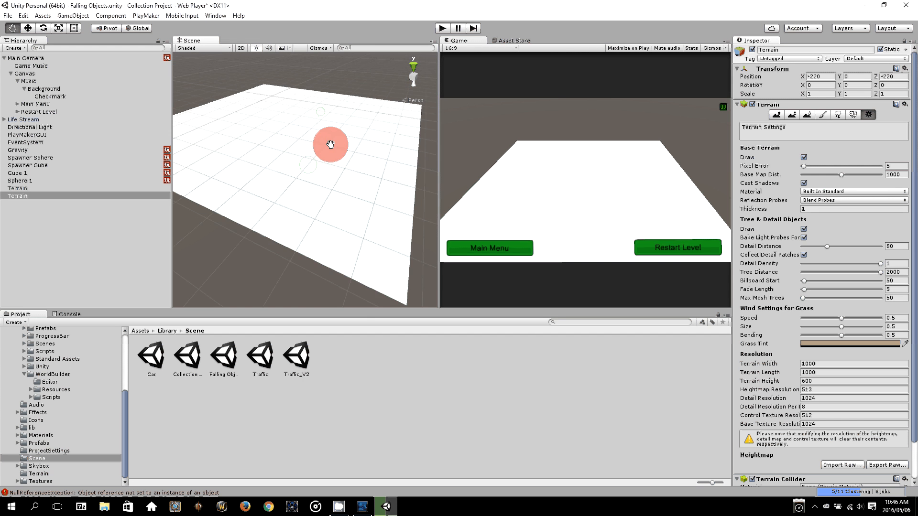
{"action": "scroll", "coordinate": [331, 146], "scroll_direction": "down", "scroll_amount": 3}
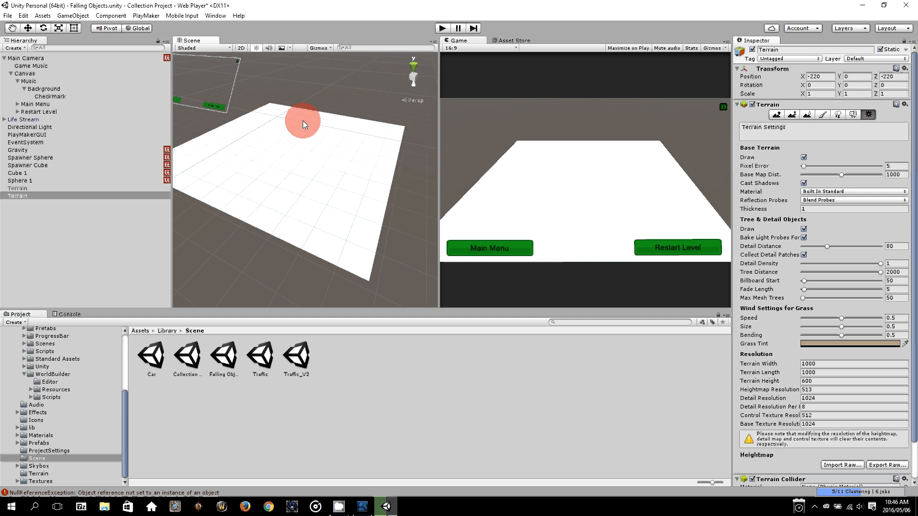
{"action": "left_click_drag", "start_coordinate": [303, 119], "coordinate": [294, 160], "text": "alt"}
{"action": "middle_click_drag", "start_coordinate": [295, 159], "coordinate": [301, 144]}
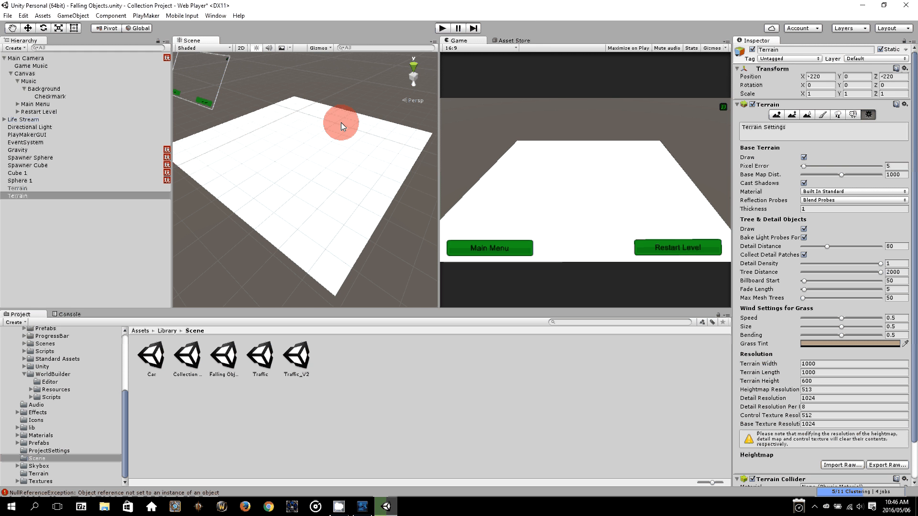
Open the Asset Store to view the free World Builder search results
{"action": "left_click", "coordinate": [518, 38]}
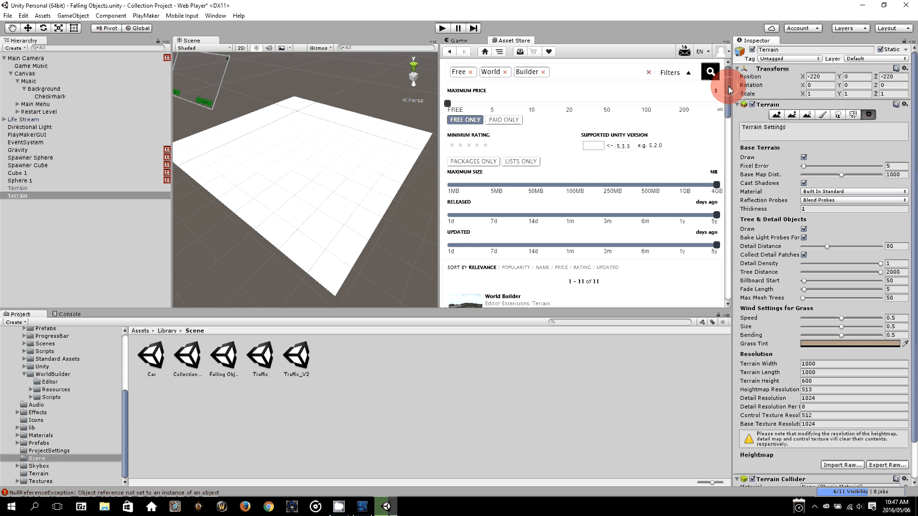
{"action": "left_click", "coordinate": [728, 304]}
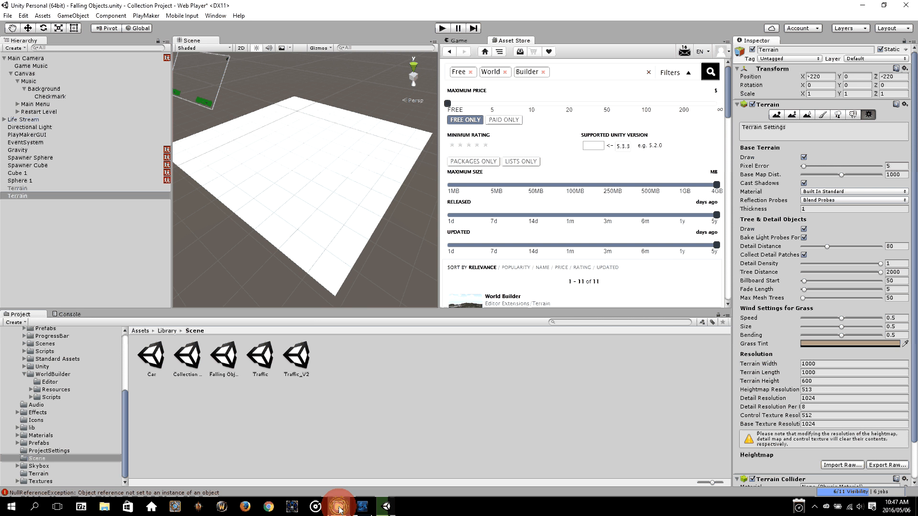
{"action": "left_click", "coordinate": [338, 508]}
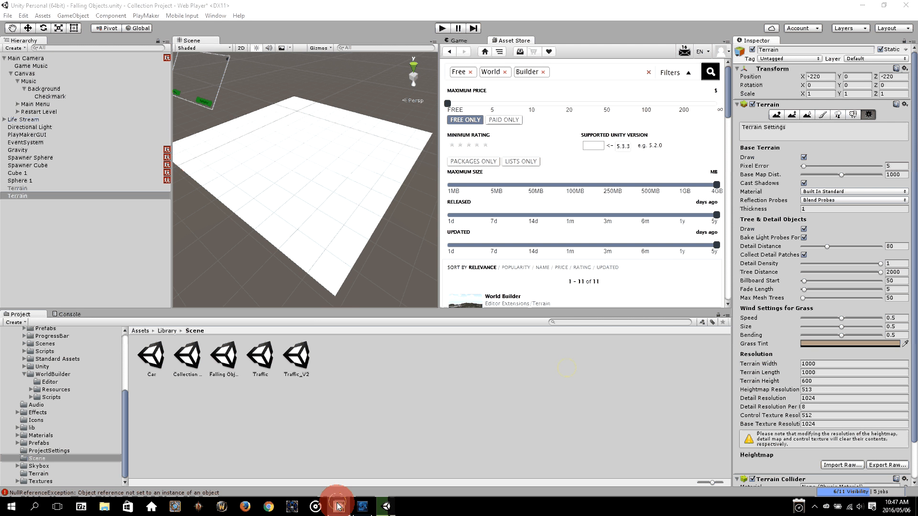
{"action": "left_click", "coordinate": [815, 507]}
{"action": "left_click", "coordinate": [805, 488]}
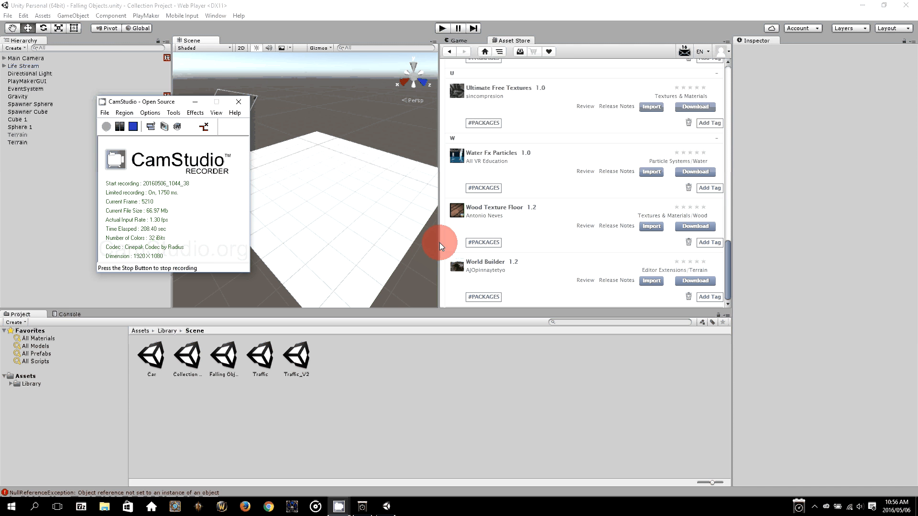
{"action": "left_click", "coordinate": [463, 39]}
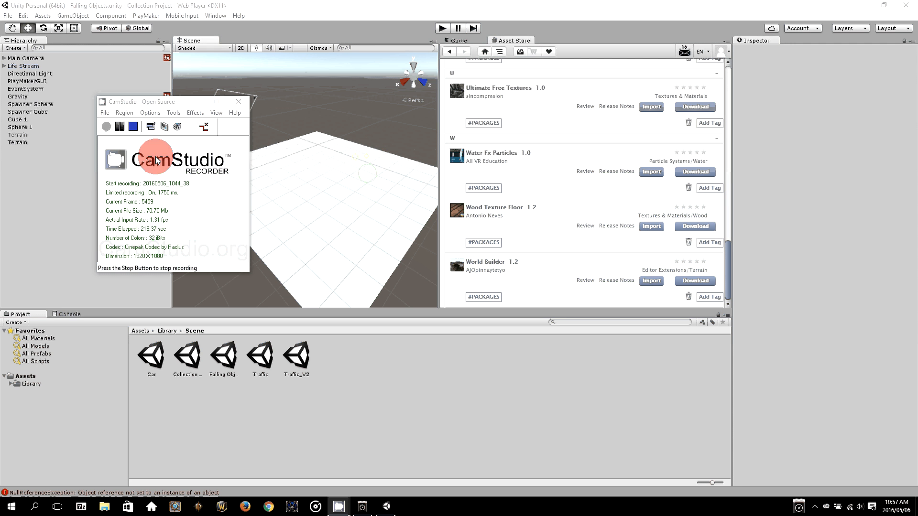
{"action": "left_click", "coordinate": [122, 128]}
{"action": "left_click", "coordinate": [106, 126]}
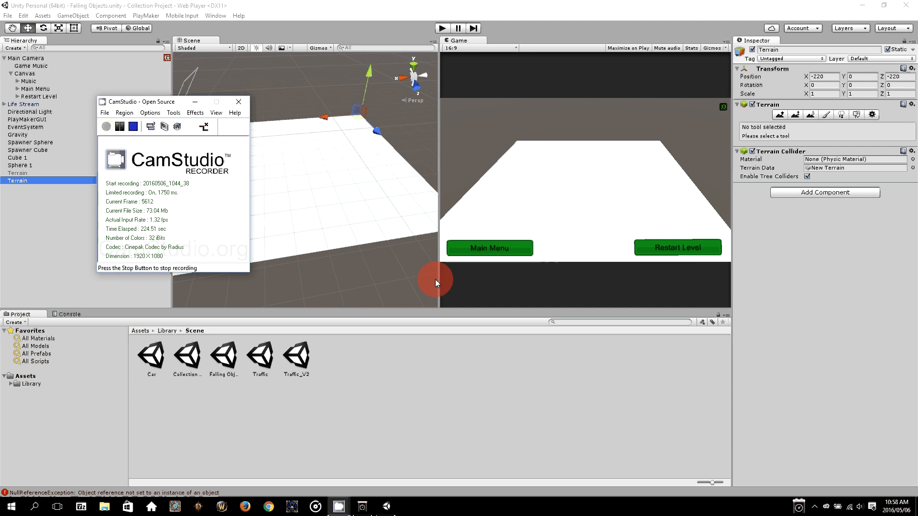
Locate the terrain data asset used by the new terrain's collider in the project files
{"action": "left_click", "coordinate": [400, 240]}
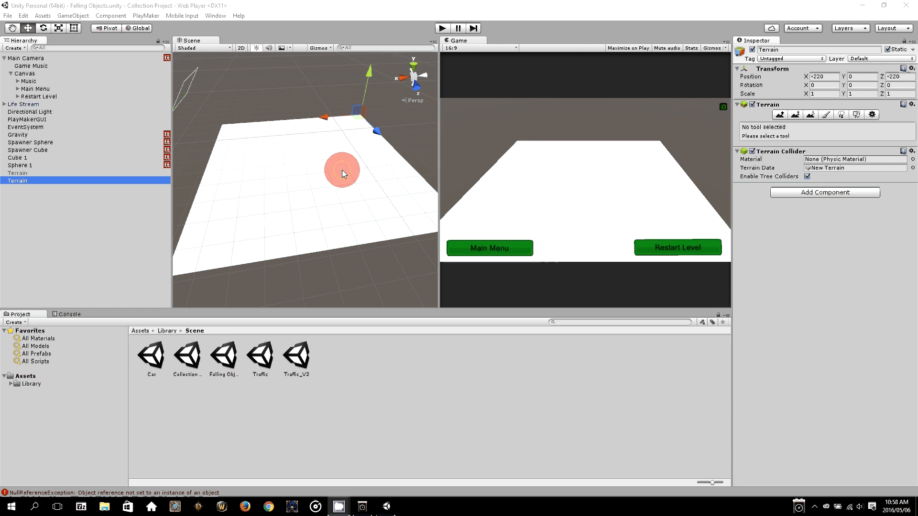
{"action": "left_click", "coordinate": [308, 180]}
{"action": "left_click_drag", "start_coordinate": [309, 179], "coordinate": [275, 199]}
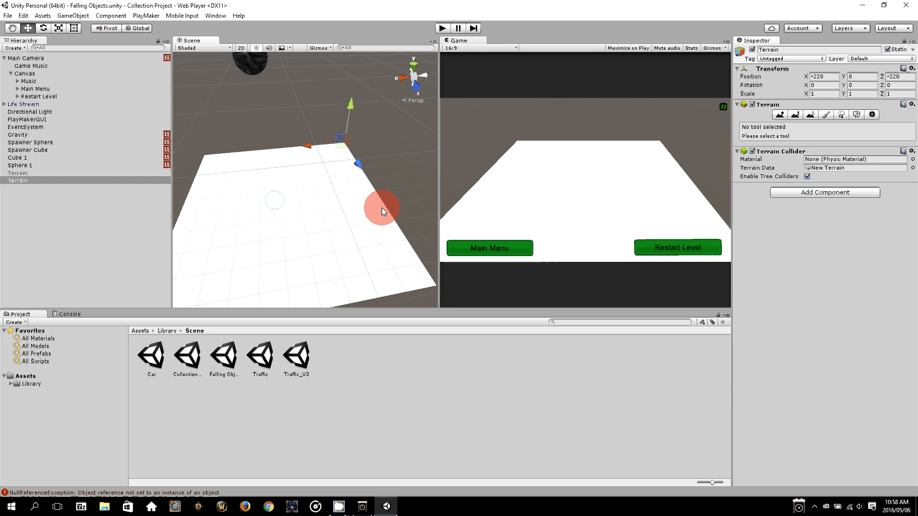
{"action": "left_click", "coordinate": [830, 167]}
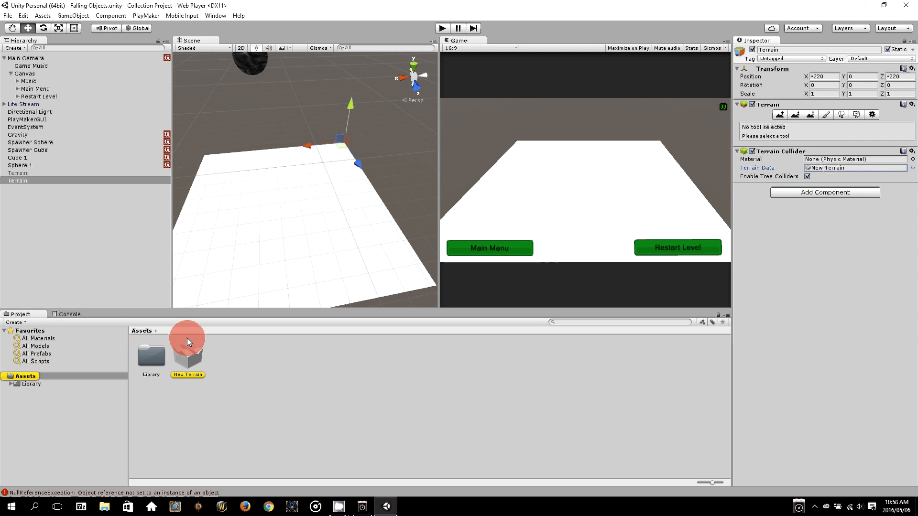
Select the New Terrain asset in the Assets folder, dismissing its available actions
{"action": "right_click", "coordinate": [186, 373]}
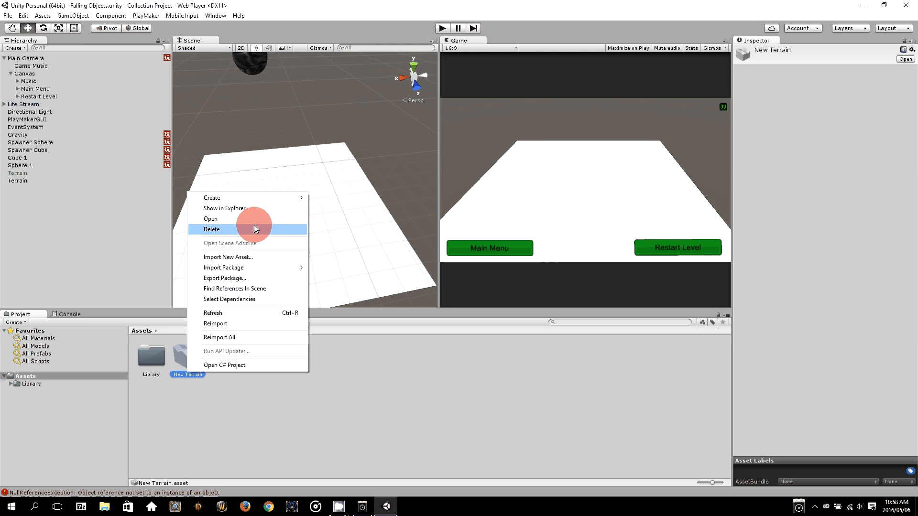
{"action": "left_click", "coordinate": [227, 397]}
{"action": "left_click", "coordinate": [186, 373]}
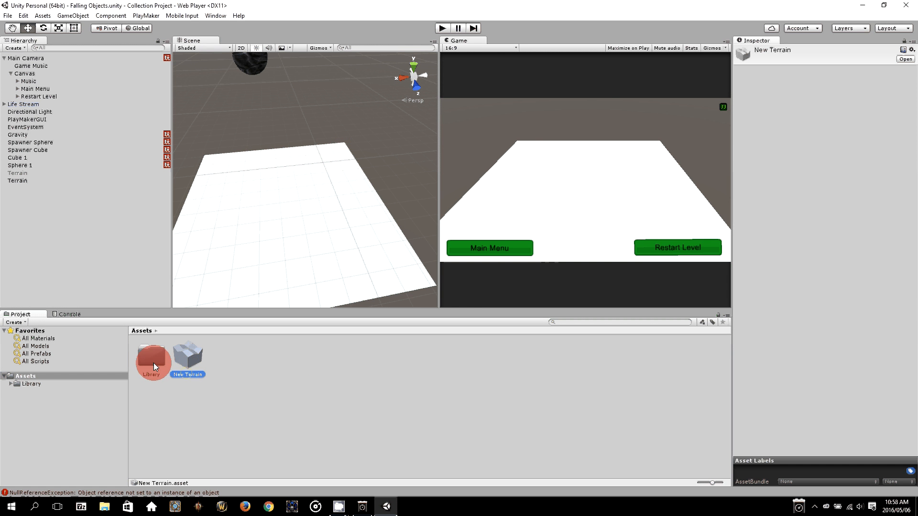
{"action": "left_click", "coordinate": [190, 363]}
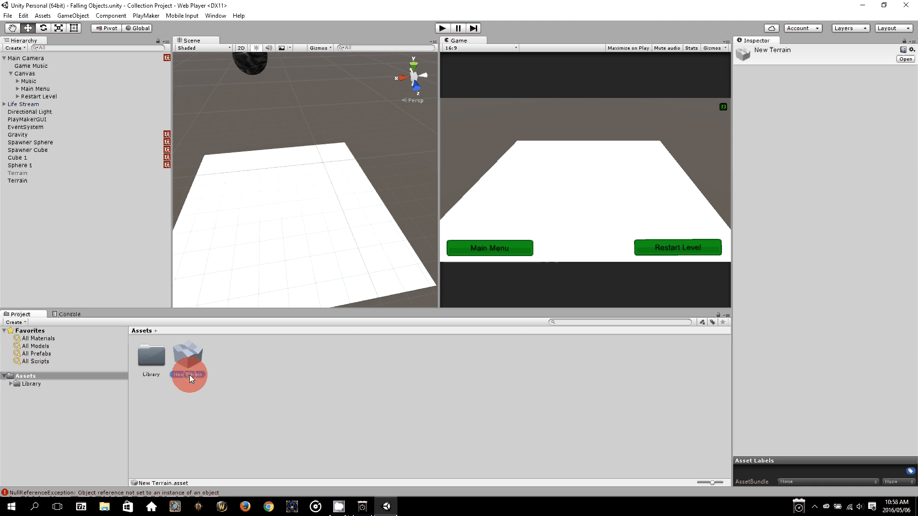
{"action": "left_click", "coordinate": [263, 368]}
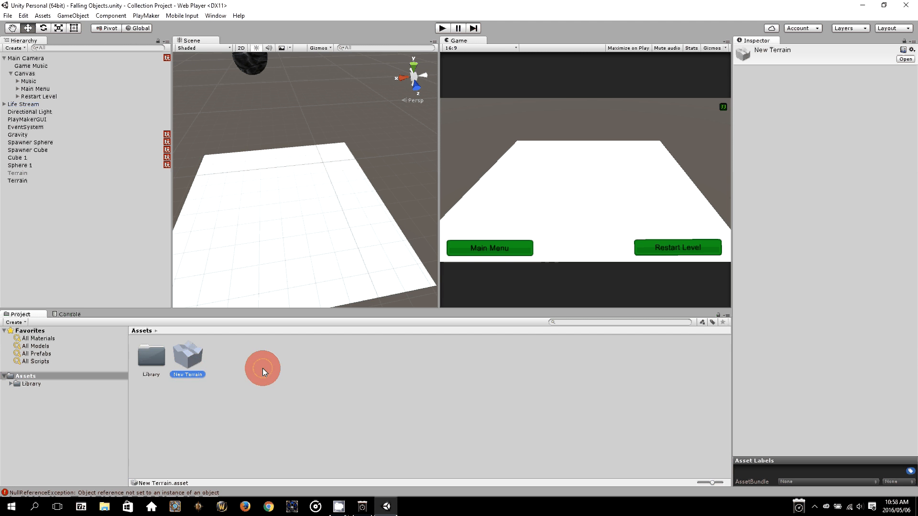
Select the new terrain in the scene and review its terrain settings, including the resolution values
{"action": "left_click", "coordinate": [297, 211]}
{"action": "mouse_move", "coordinate": [296, 211]}
{"action": "middle_mouse_down"}
{"action": "mouse_move", "coordinate": [312, 191]}
{"action": "mouse_move", "coordinate": [297, 203]}
{"action": "middle_mouse_up"}
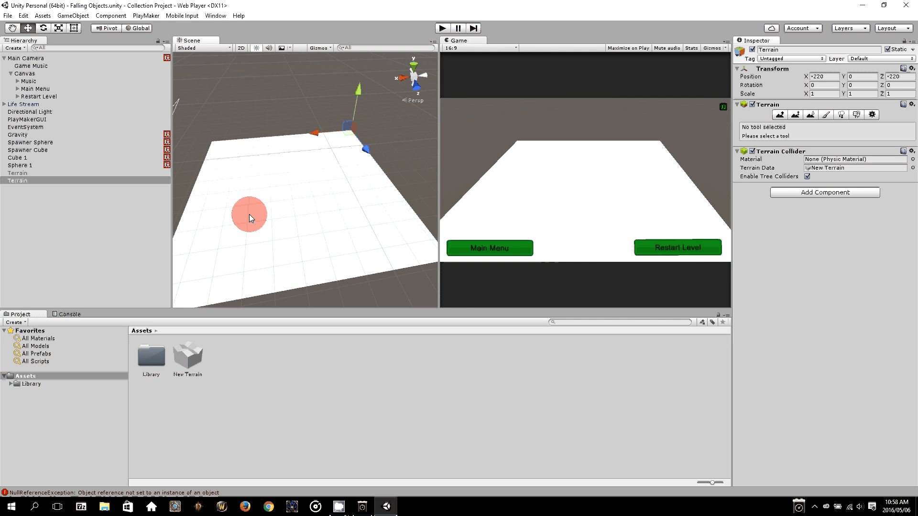
{"action": "left_click", "coordinate": [872, 115]}
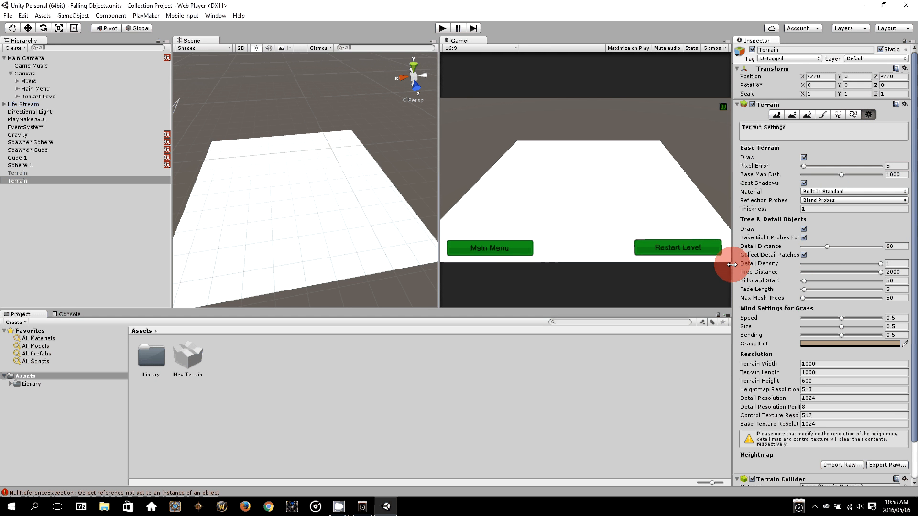
Activate the Raise / Lower Terrain tool for the new terrain with the whole terrain in view
{"action": "left_click", "coordinate": [776, 115]}
{"action": "middle_click_drag", "start_coordinate": [306, 175], "coordinate": [353, 182]}
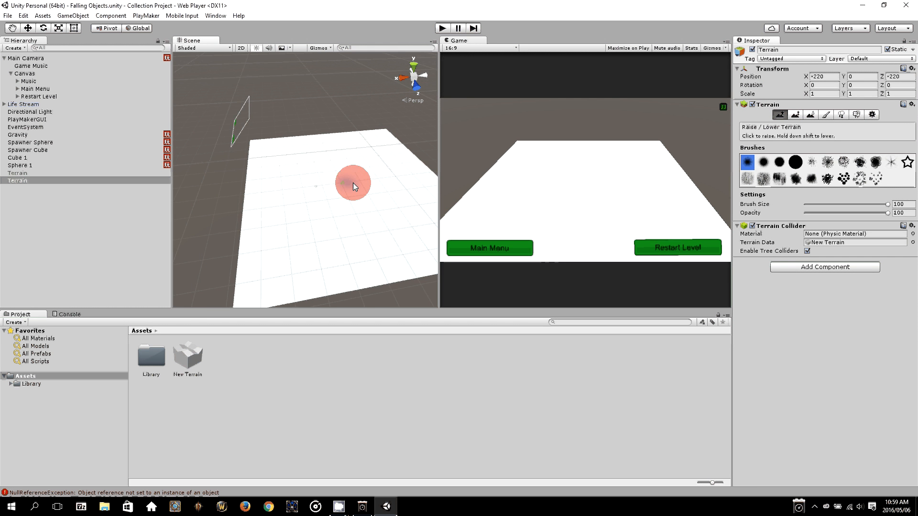
{"action": "right_click_drag", "start_coordinate": [353, 183], "coordinate": [342, 193]}
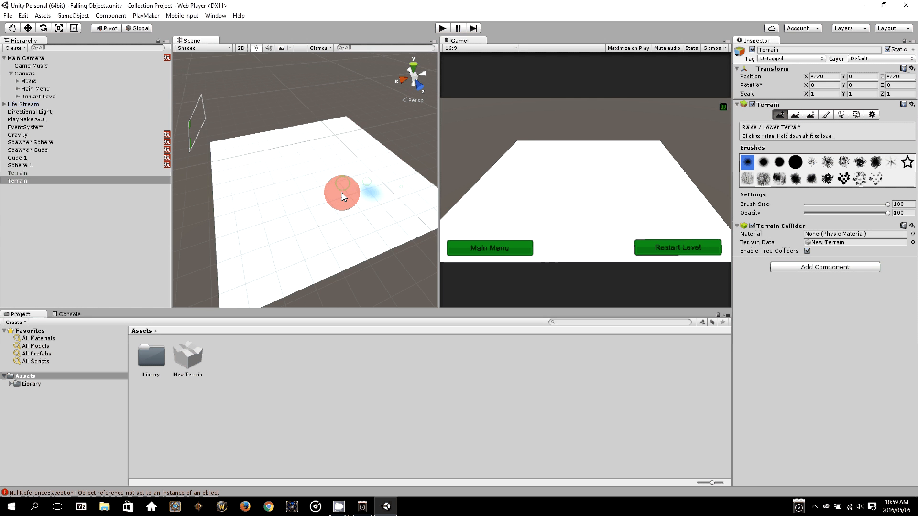
{"action": "middle_click_drag", "start_coordinate": [342, 193], "coordinate": [301, 186]}
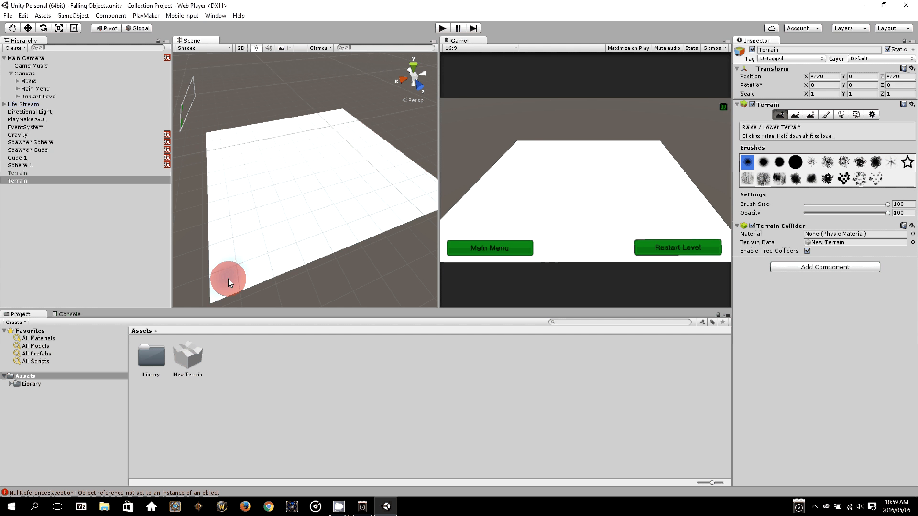
{"action": "left_click_drag", "start_coordinate": [197, 182], "coordinate": [241, 176]}
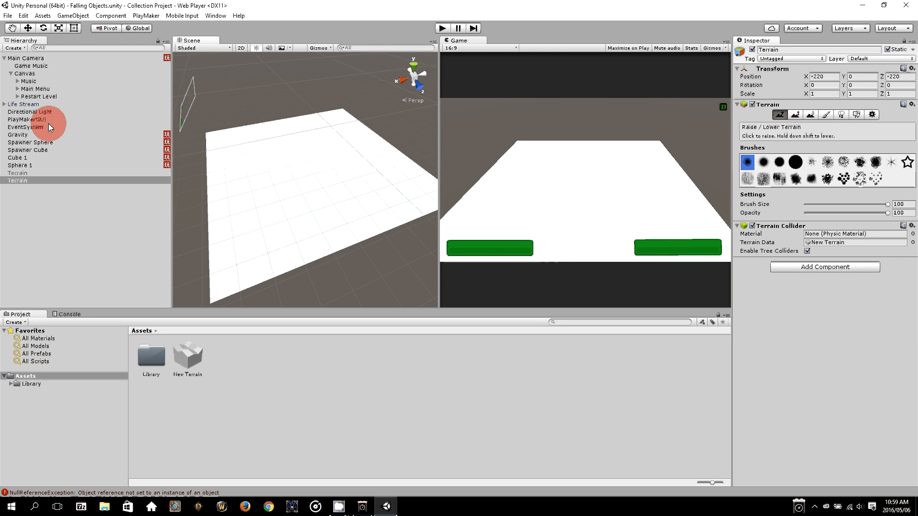
Check the Rigidbody mass of Sphere 1, and reselect the new terrain
{"action": "left_click", "coordinate": [24, 164]}
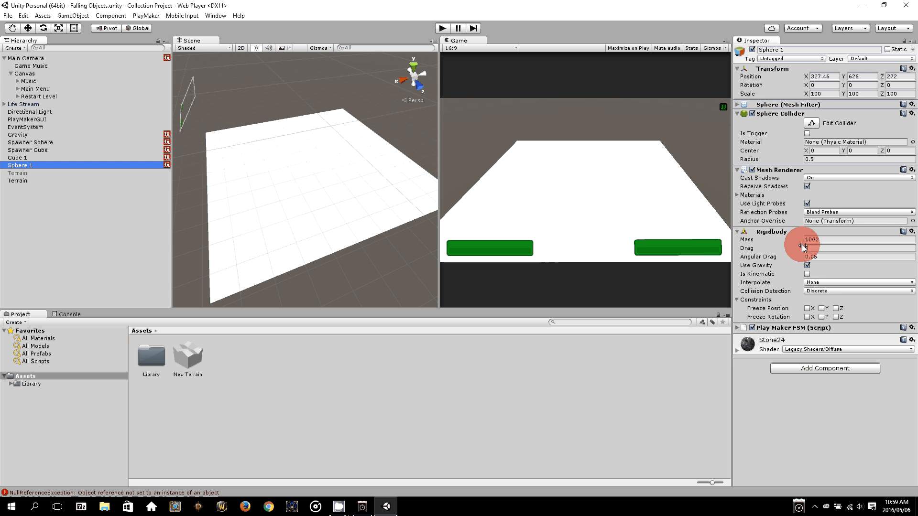
{"action": "left_click", "coordinate": [36, 179]}
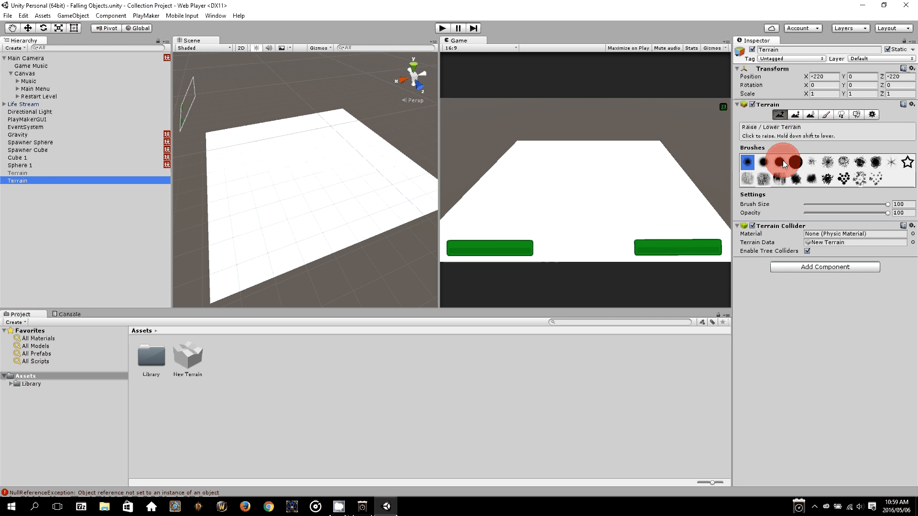
Compare several brush shapes over the terrain and choose the spiky speckled brush, sixth in the first row of brushes
{"action": "left_click", "coordinate": [873, 180]}
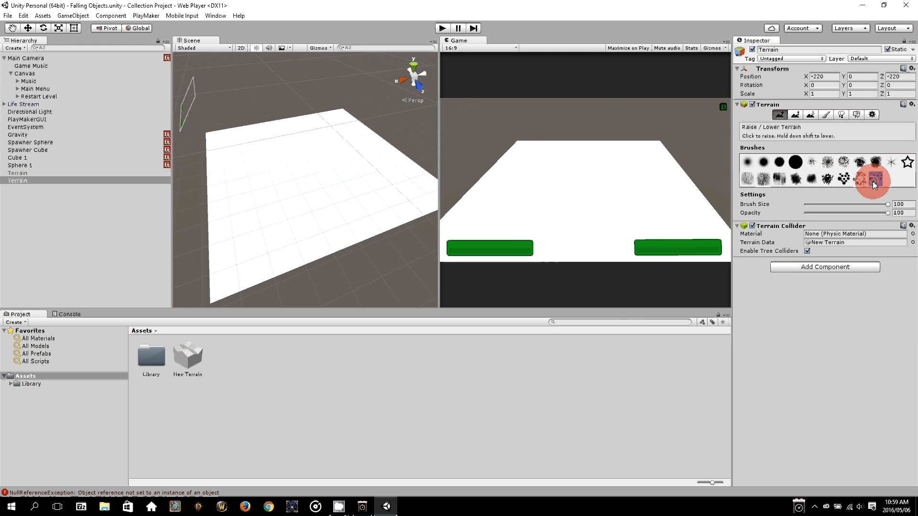
{"action": "left_click", "coordinate": [827, 179]}
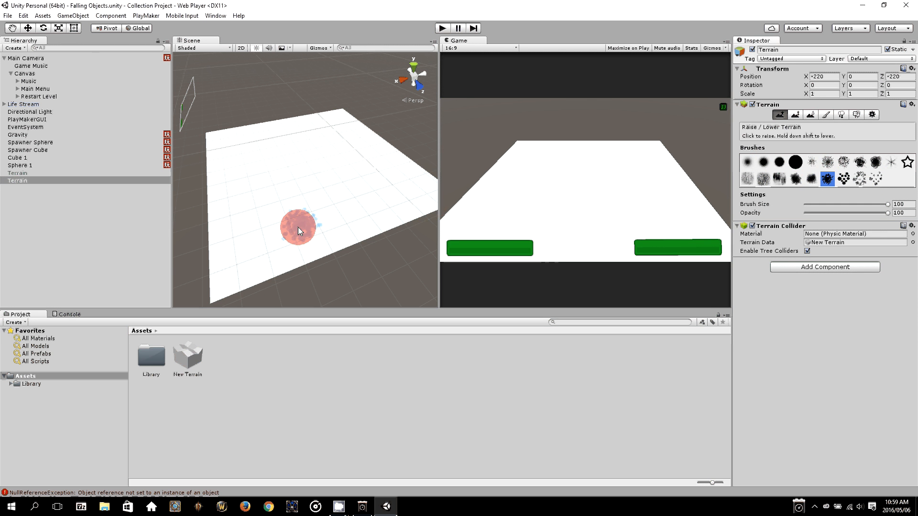
{"action": "left_click", "coordinate": [859, 164]}
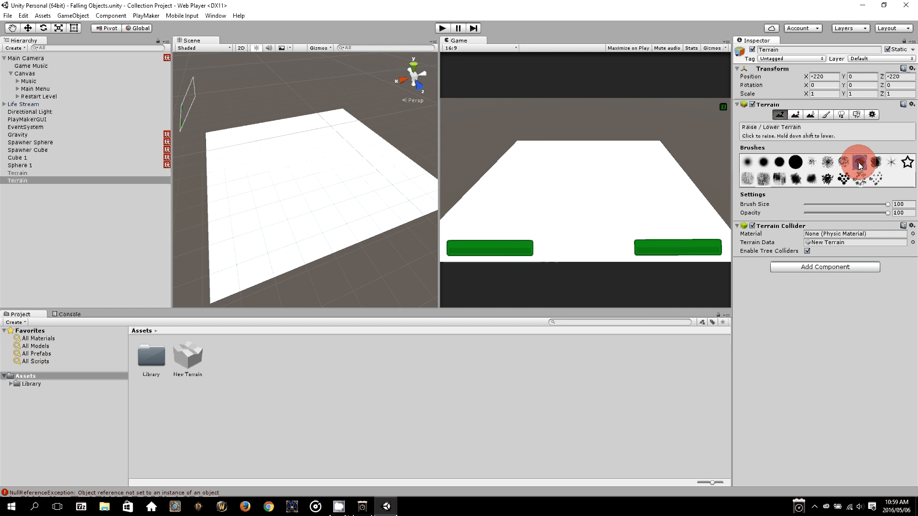
{"action": "left_click", "coordinate": [843, 162]}
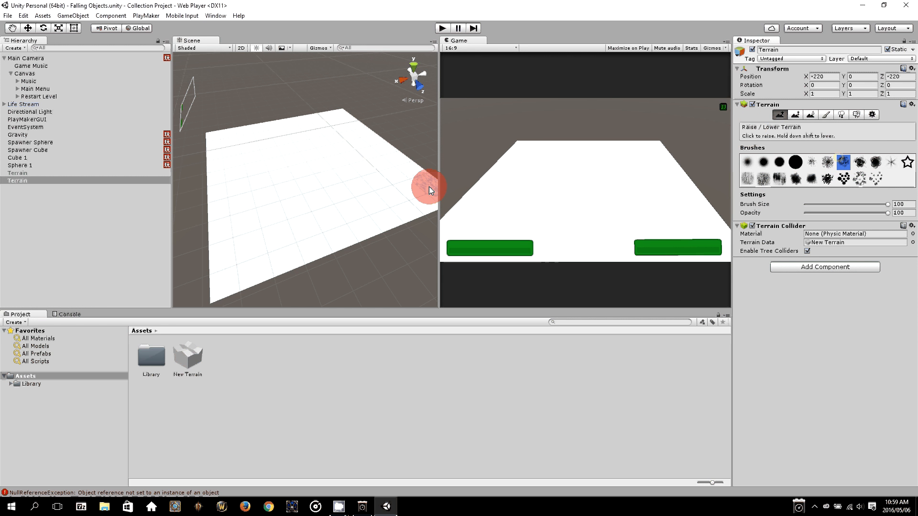
{"action": "left_click", "coordinate": [891, 163]}
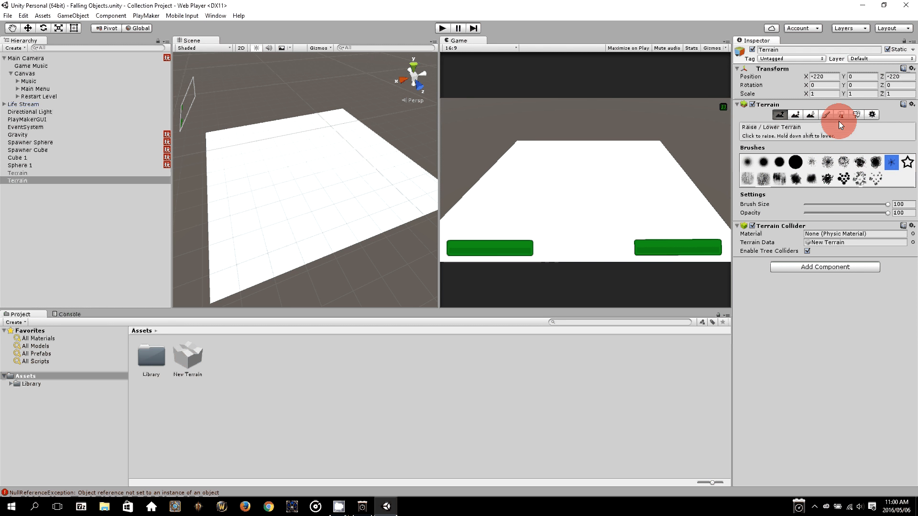
{"action": "left_click", "coordinate": [827, 178]}
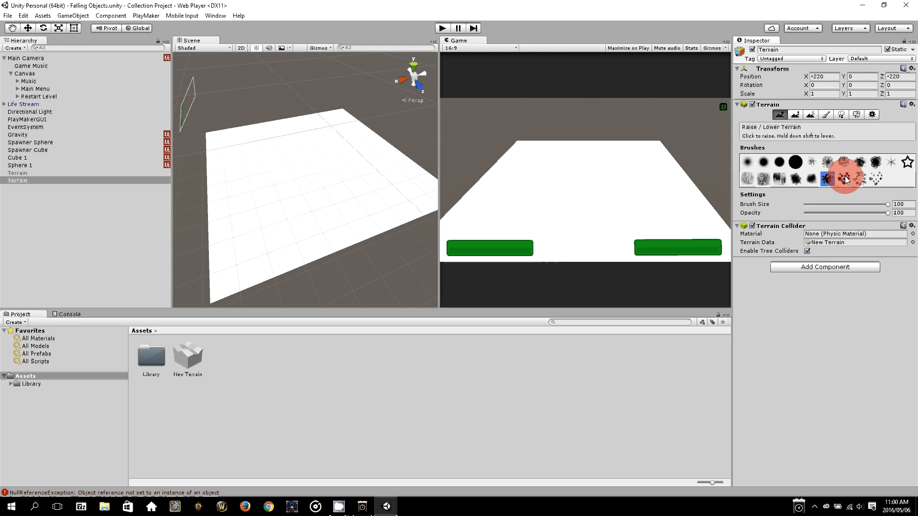
{"action": "left_click", "coordinate": [859, 163]}
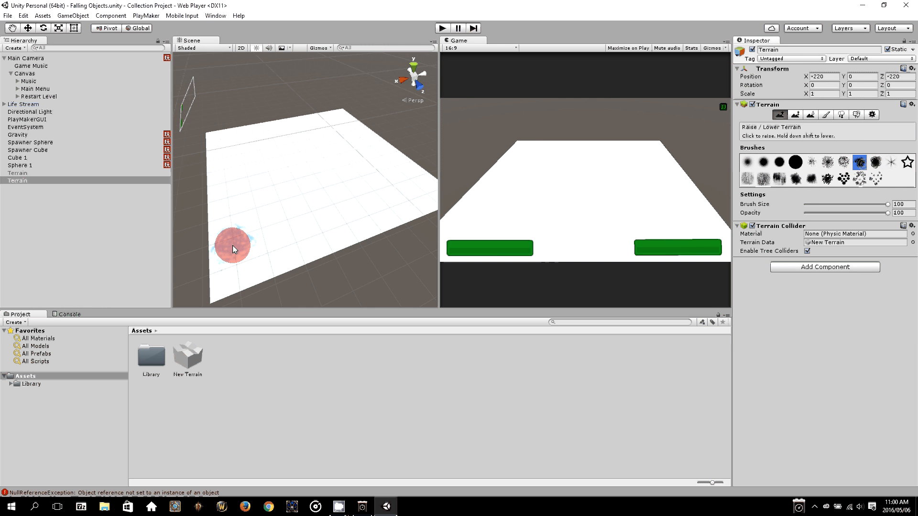
{"action": "left_click", "coordinate": [843, 163]}
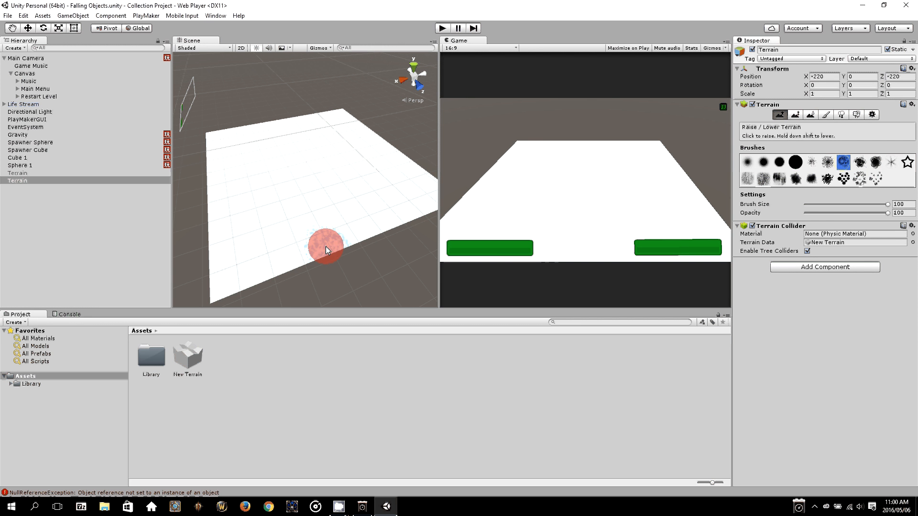
{"action": "left_click", "coordinate": [810, 163]}
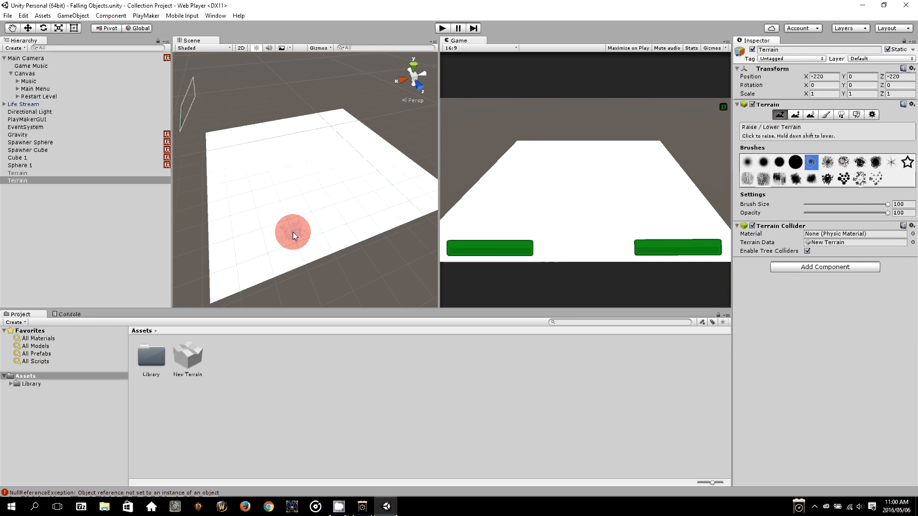
{"action": "left_click", "coordinate": [822, 161]}
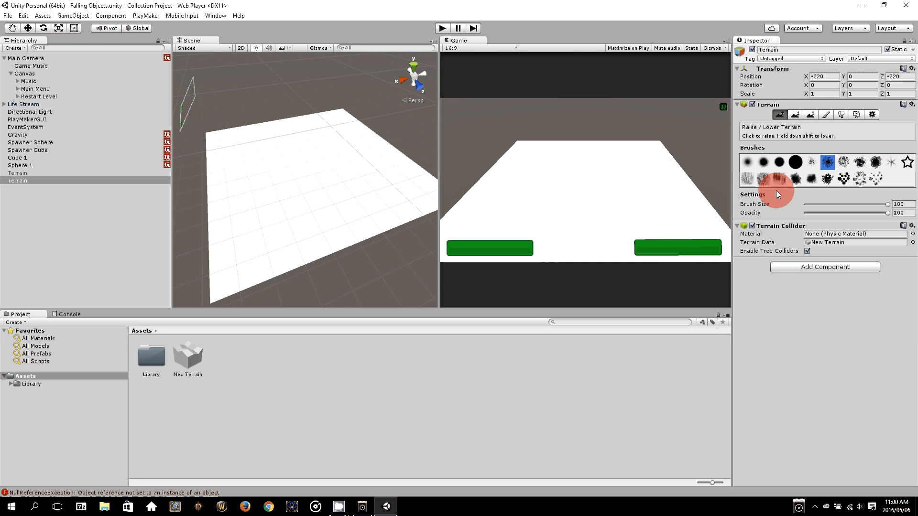
Set the brush size to 50 and raise a strip of jagged peaks along one edge of the terrain
{"action": "mouse_move", "coordinate": [252, 273]}
{"action": "middle_mouse_down"}
{"action": "mouse_move", "coordinate": [258, 245]}
{"action": "mouse_move", "coordinate": [254, 262]}
{"action": "middle_mouse_up"}
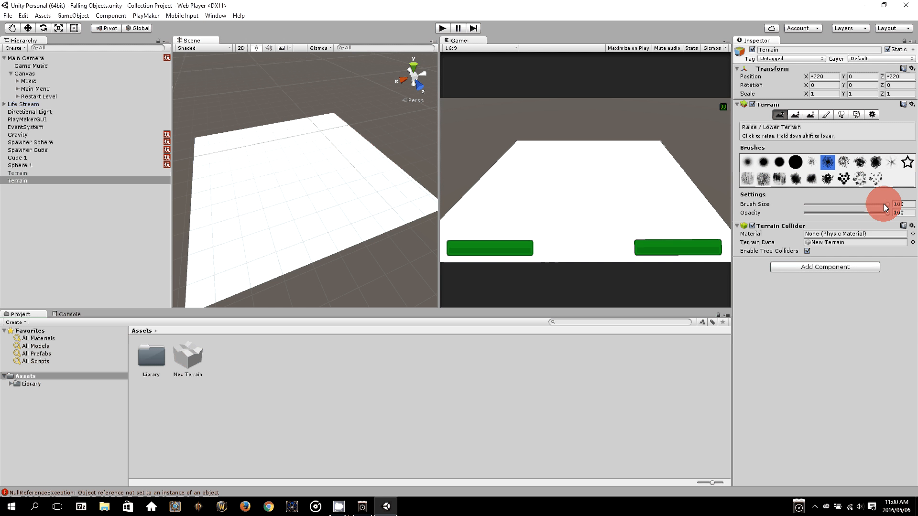
{"action": "left_click_drag", "start_coordinate": [887, 204], "coordinate": [849, 202]}
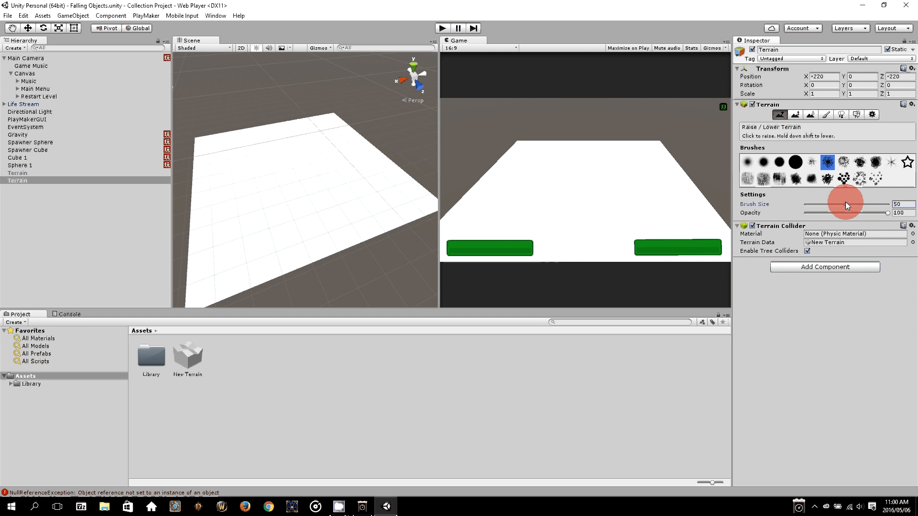
{"action": "mouse_move", "coordinate": [281, 250]}
{"action": "middle_mouse_down"}
{"action": "mouse_move", "coordinate": [281, 240]}
{"action": "mouse_move", "coordinate": [389, 205]}
{"action": "mouse_move", "coordinate": [368, 150]}
{"action": "mouse_move", "coordinate": [277, 196]}
{"action": "mouse_move", "coordinate": [277, 173]}
{"action": "mouse_move", "coordinate": [266, 174]}
{"action": "middle_mouse_up"}
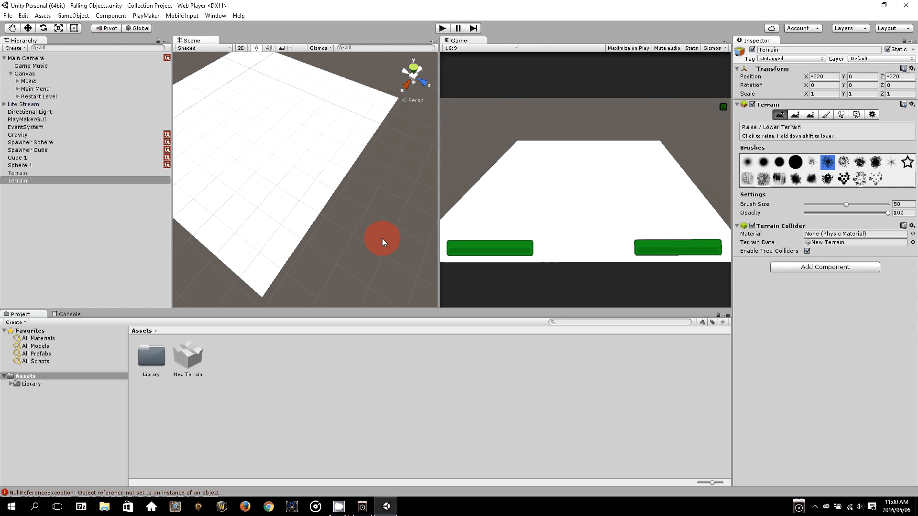
{"action": "mouse_move", "coordinate": [248, 273]}
{"action": "left_mouse_down"}
{"action": "mouse_move", "coordinate": [299, 206]}
{"action": "mouse_move", "coordinate": [311, 212]}
{"action": "mouse_move", "coordinate": [316, 205]}
{"action": "mouse_move", "coordinate": [288, 219]}
{"action": "mouse_move", "coordinate": [390, 85]}
{"action": "mouse_move", "coordinate": [217, 286]}
{"action": "mouse_move", "coordinate": [286, 214]}
{"action": "mouse_move", "coordinate": [310, 170]}
{"action": "left_mouse_up"}
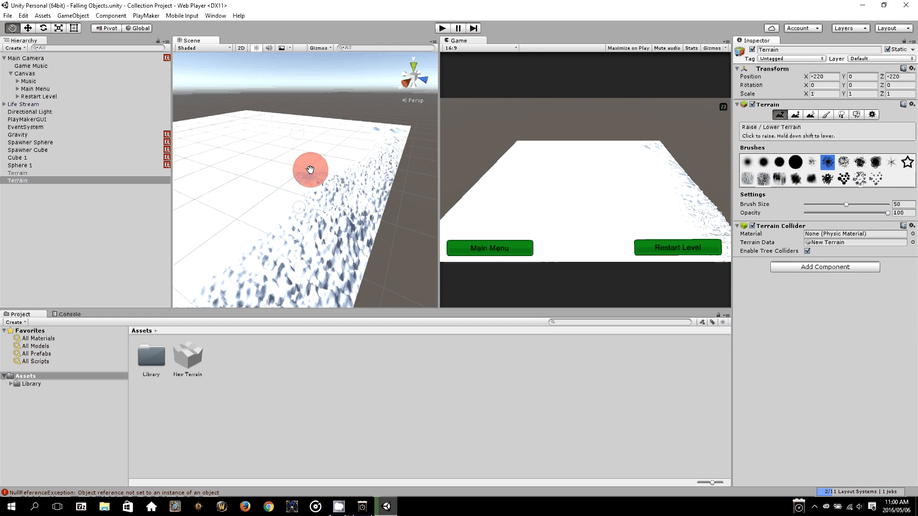
{"action": "middle_click_drag", "start_coordinate": [311, 169], "coordinate": [312, 163]}
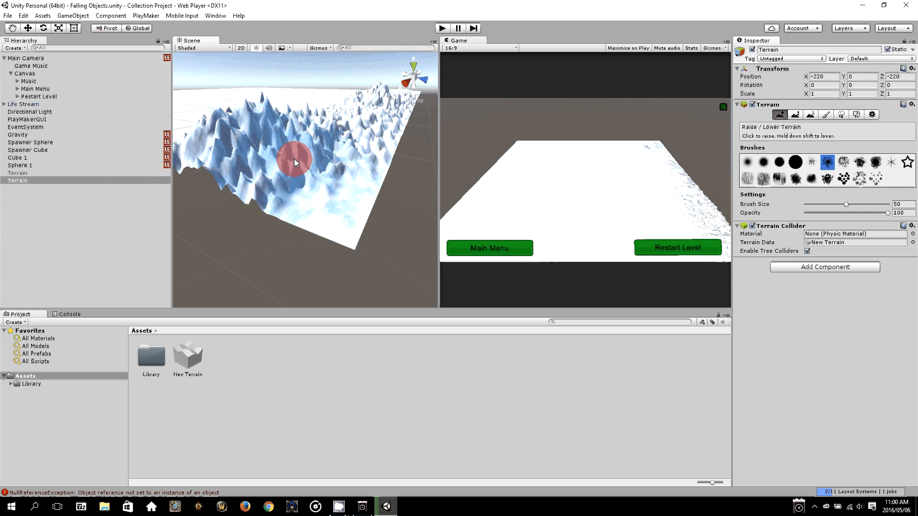
{"action": "mouse_move", "coordinate": [226, 168]}
{"action": "left_mouse_down"}
{"action": "mouse_move", "coordinate": [316, 217]}
{"action": "mouse_move", "coordinate": [295, 161]}
{"action": "left_mouse_up"}
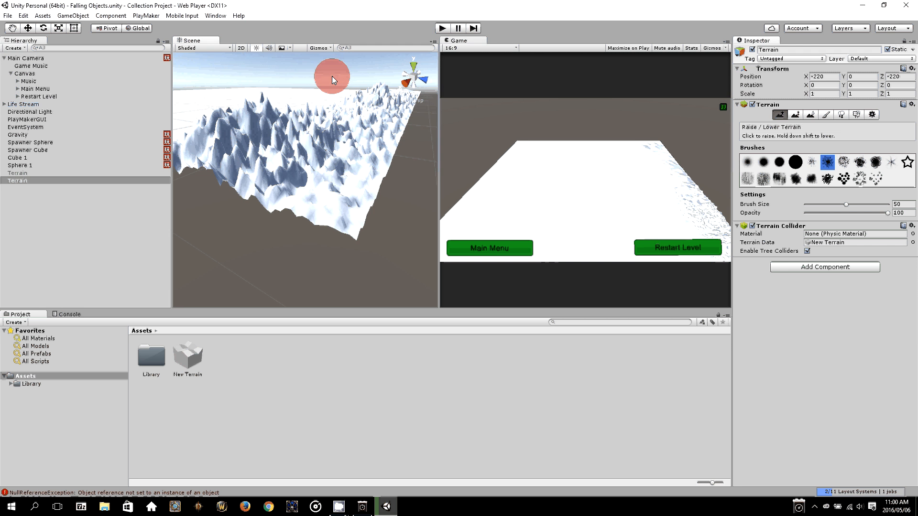
Extend the jagged strip towards the far corner of the same edge and raise scattered rough patches across the terrain's interior
{"action": "middle_click_drag", "start_coordinate": [344, 105], "coordinate": [337, 172]}
{"action": "scroll", "coordinate": [337, 171], "scroll_direction": "down", "scroll_amount": 3}
{"action": "right_click_drag", "start_coordinate": [337, 171], "coordinate": [334, 209]}
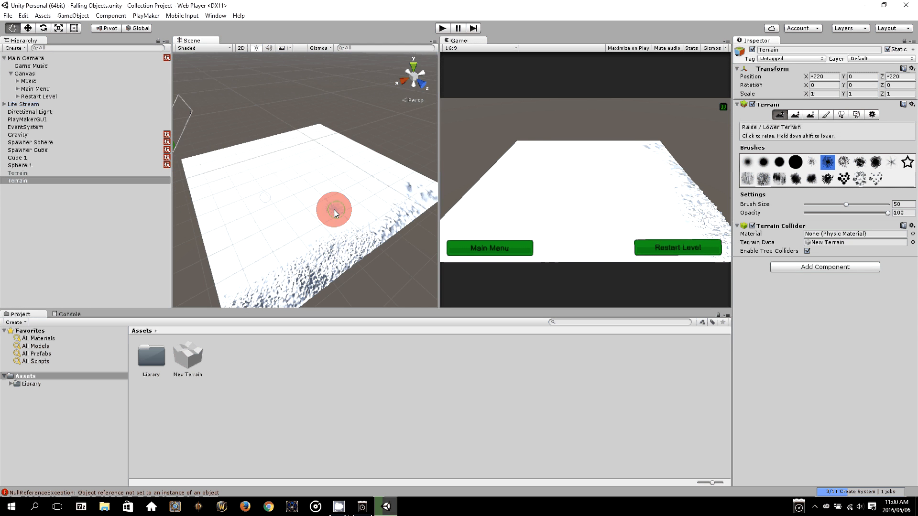
{"action": "middle_click_drag", "start_coordinate": [334, 210], "coordinate": [314, 214]}
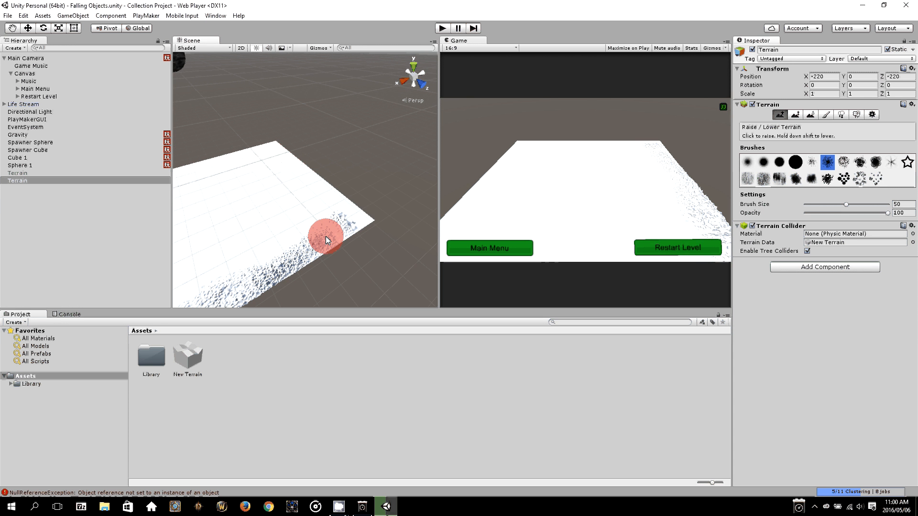
{"action": "mouse_move", "coordinate": [325, 236]}
{"action": "left_mouse_down"}
{"action": "mouse_move", "coordinate": [355, 214]}
{"action": "mouse_move", "coordinate": [322, 208]}
{"action": "mouse_move", "coordinate": [289, 231]}
{"action": "left_mouse_up"}
{"action": "middle_click_drag", "start_coordinate": [289, 230], "coordinate": [353, 170]}
{"action": "left_click_drag", "start_coordinate": [313, 177], "coordinate": [314, 256]}
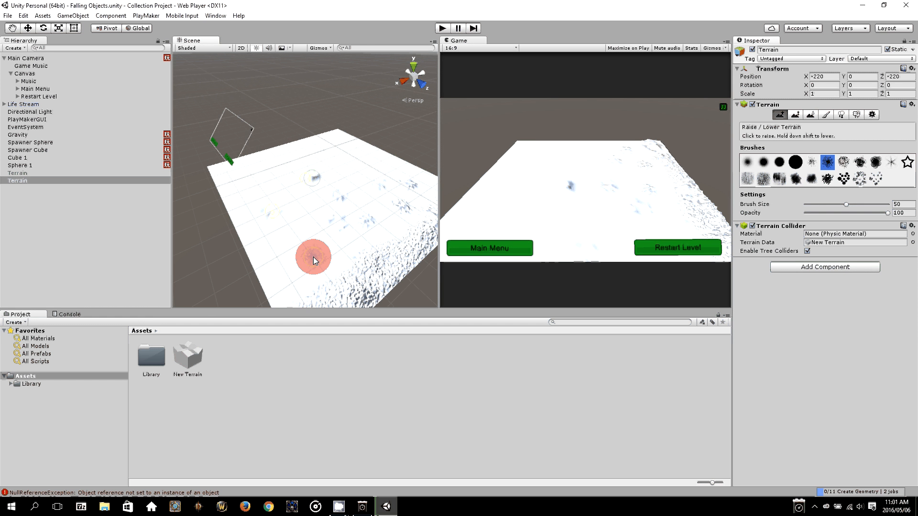
{"action": "left_click", "coordinate": [274, 265]}
Set the brush size to 100 and raise rough bumps across the middle of the terrain
{"action": "left_click", "coordinate": [847, 204]}
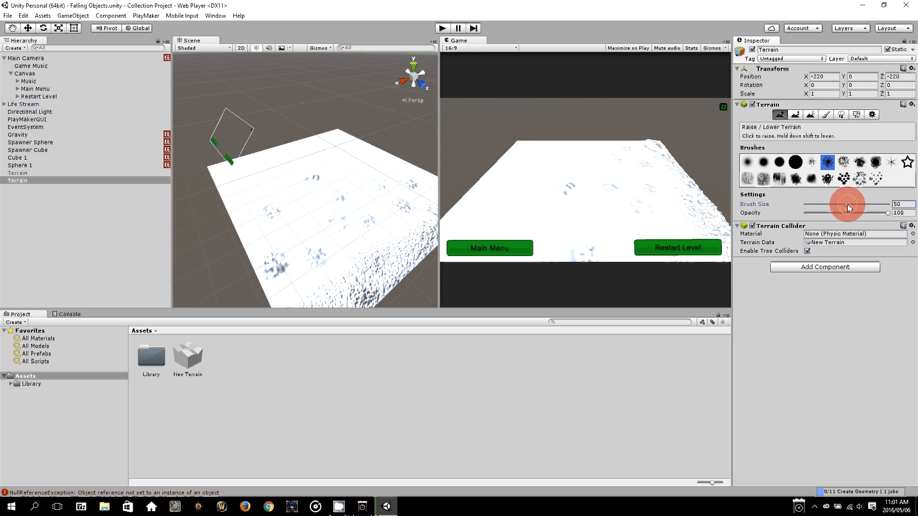
{"action": "left_click_drag", "start_coordinate": [848, 207], "coordinate": [888, 205]}
{"action": "left_click", "coordinate": [307, 242]}
{"action": "mouse_move", "coordinate": [306, 240]}
{"action": "left_mouse_down"}
{"action": "mouse_move", "coordinate": [399, 187]}
{"action": "mouse_move", "coordinate": [322, 167]}
{"action": "mouse_move", "coordinate": [297, 145]}
{"action": "mouse_move", "coordinate": [268, 185]}
{"action": "mouse_move", "coordinate": [291, 181]}
{"action": "mouse_move", "coordinate": [251, 199]}
{"action": "mouse_move", "coordinate": [280, 162]}
{"action": "mouse_move", "coordinate": [331, 174]}
{"action": "mouse_move", "coordinate": [320, 193]}
{"action": "mouse_move", "coordinate": [382, 231]}
{"action": "left_mouse_up"}
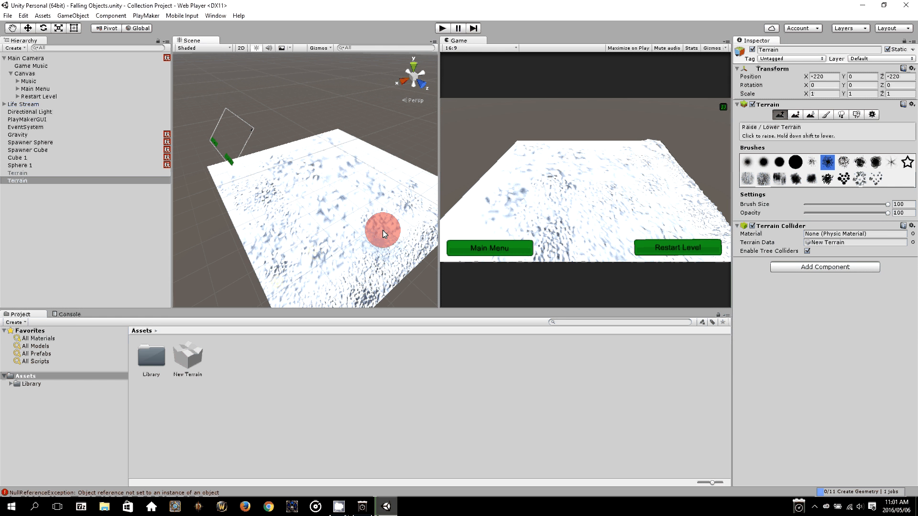
Raise rough bumps over the remaining flat areas near the terrain's far edges and corners
{"action": "middle_click_drag", "start_coordinate": [382, 230], "coordinate": [333, 248]}
{"action": "left_click", "coordinate": [381, 210]}
{"action": "left_click_drag", "start_coordinate": [382, 210], "coordinate": [351, 184]}
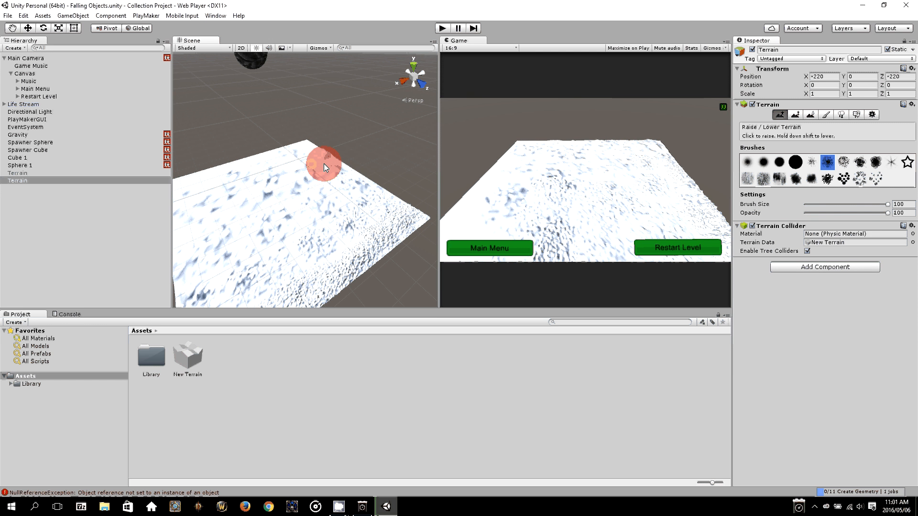
{"action": "middle_click_drag", "start_coordinate": [323, 164], "coordinate": [337, 178]}
{"action": "left_click_drag", "start_coordinate": [336, 178], "coordinate": [322, 178]}
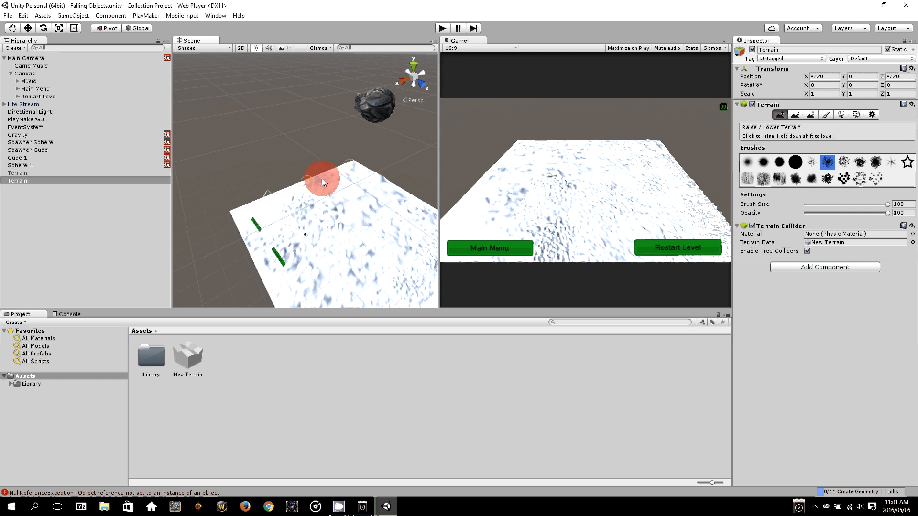
{"action": "middle_click_drag", "start_coordinate": [323, 179], "coordinate": [344, 202]}
{"action": "middle_click_drag", "start_coordinate": [344, 203], "coordinate": [253, 162]}
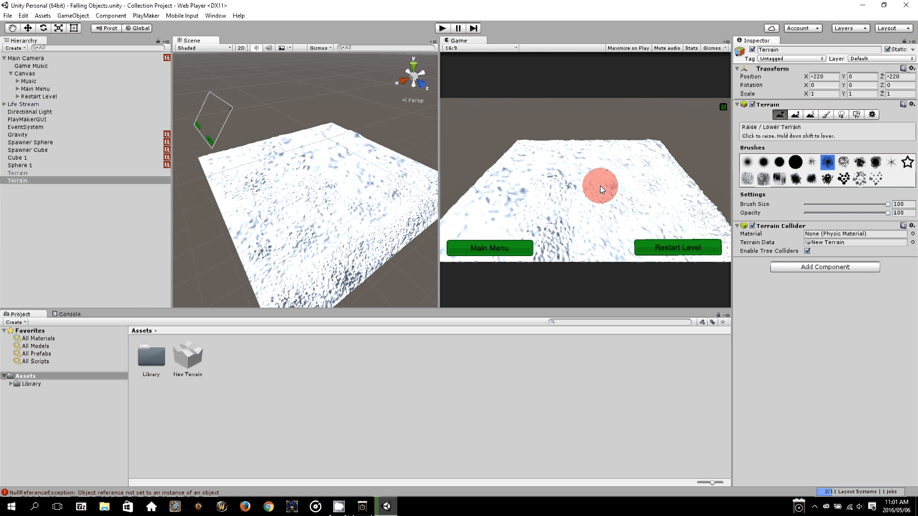
Switch to the dense rough-edged brush at size 100 and raise the near corner of the terrain's jagged edge strip
{"action": "left_click", "coordinate": [885, 204]}
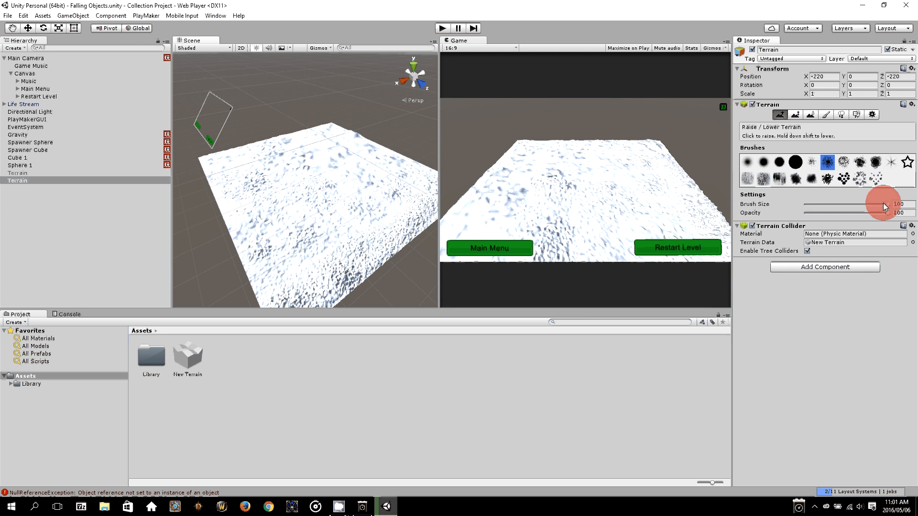
{"action": "left_click", "coordinate": [877, 171]}
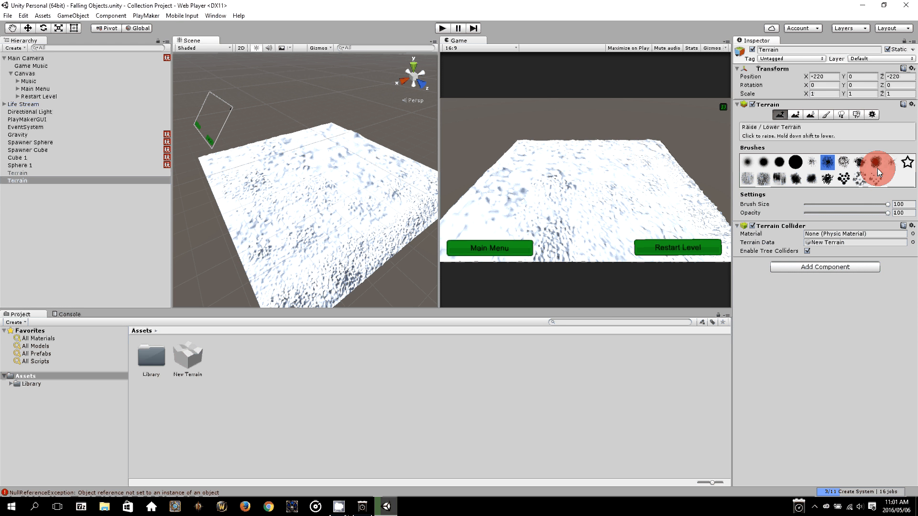
{"action": "left_click", "coordinate": [795, 179]}
{"action": "left_click", "coordinate": [286, 290]}
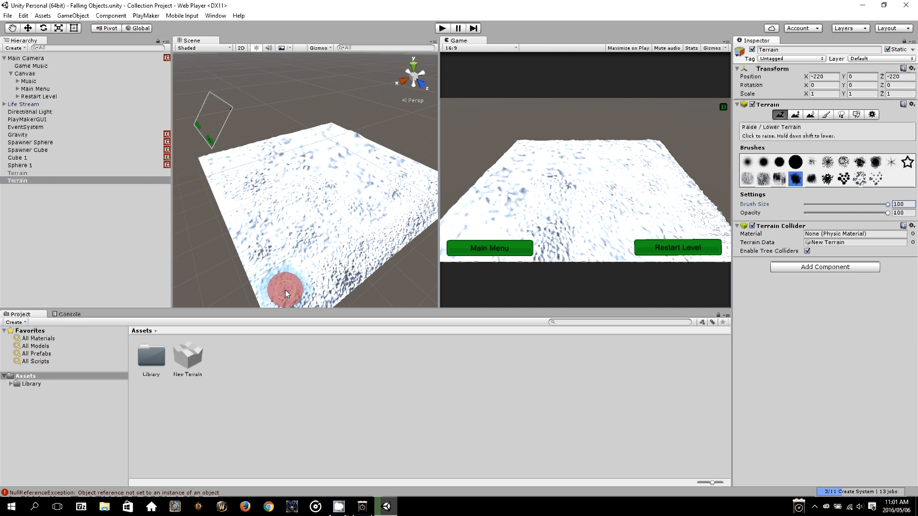
{"action": "mouse_move", "coordinate": [285, 290]}
{"action": "left_mouse_down"}
{"action": "mouse_move", "coordinate": [724, 212]}
{"action": "mouse_move", "coordinate": [405, 222]}
{"action": "mouse_move", "coordinate": [880, 150]}
{"action": "mouse_move", "coordinate": [873, 180]}
{"action": "left_mouse_up"}
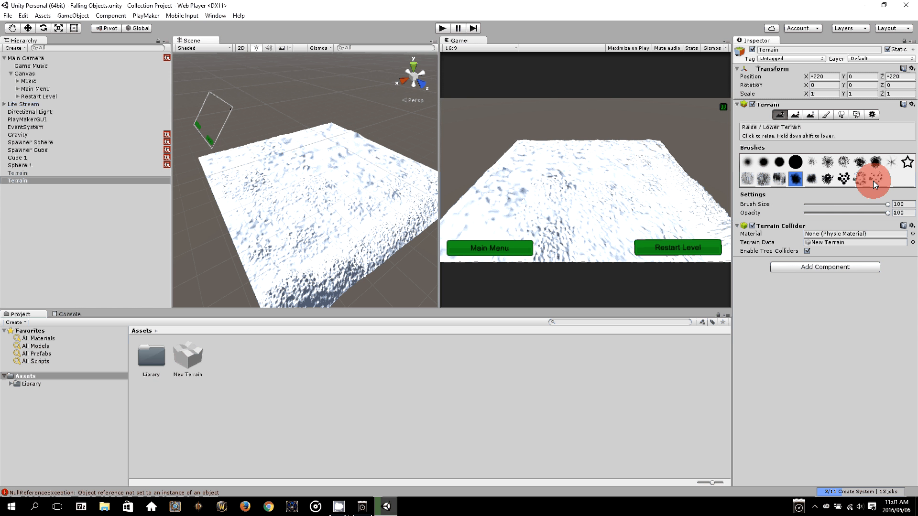
{"action": "left_click_drag", "start_coordinate": [844, 177], "coordinate": [830, 159]}
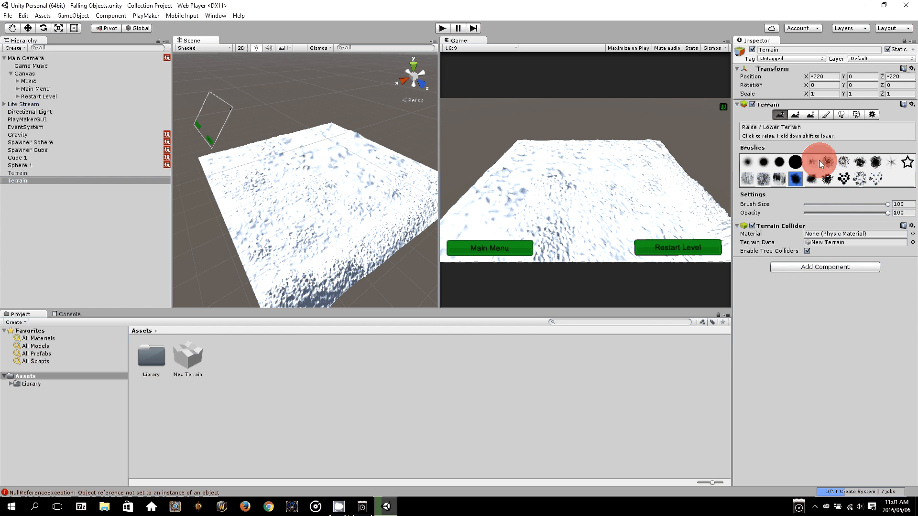
Raise a high ridge along the full length of the jagged edge with the dense brush
{"action": "scroll", "coordinate": [335, 254], "scroll_direction": "up", "scroll_amount": 5}
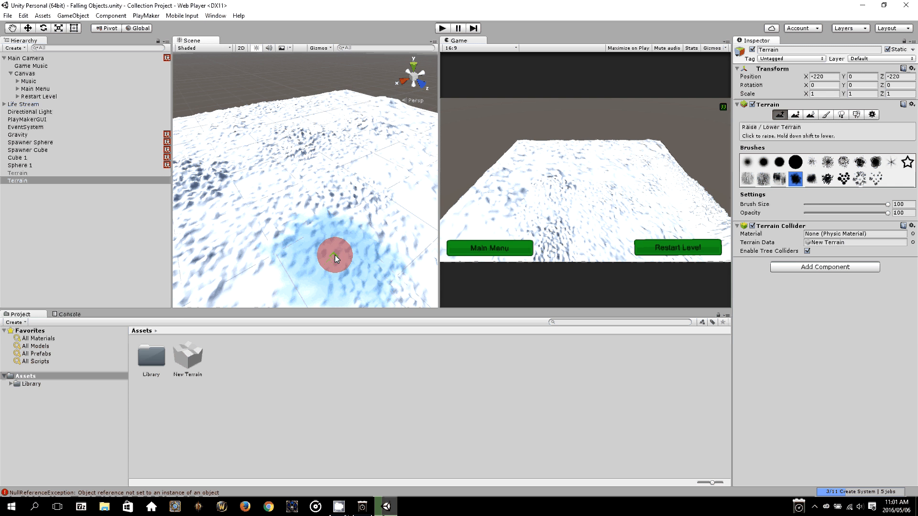
{"action": "middle_click_drag", "start_coordinate": [334, 254], "coordinate": [336, 244]}
{"action": "scroll", "coordinate": [323, 225], "scroll_direction": "down", "scroll_amount": 5}
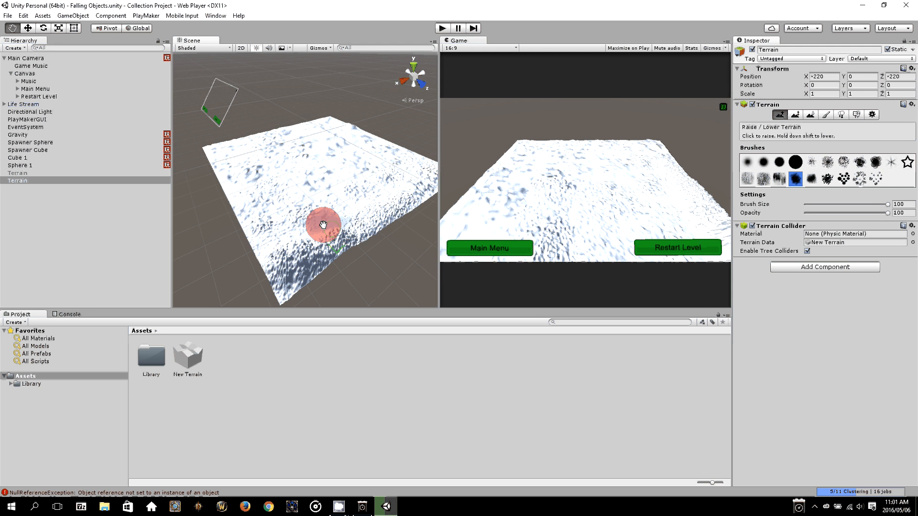
{"action": "middle_click_drag", "start_coordinate": [323, 226], "coordinate": [284, 227]}
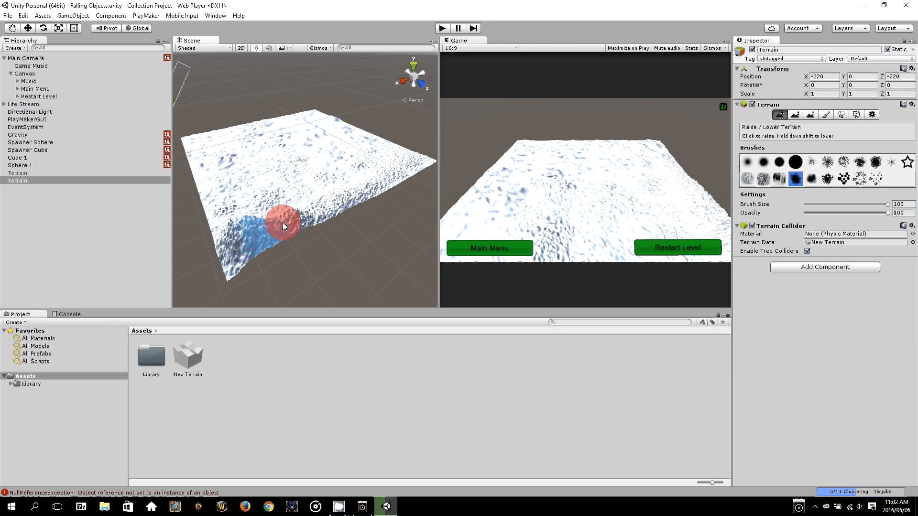
{"action": "mouse_move", "coordinate": [284, 225]}
{"action": "left_mouse_down"}
{"action": "mouse_move", "coordinate": [363, 200]}
{"action": "mouse_move", "coordinate": [318, 205]}
{"action": "mouse_move", "coordinate": [423, 152]}
{"action": "mouse_move", "coordinate": [348, 173]}
{"action": "mouse_move", "coordinate": [332, 149]}
{"action": "left_mouse_up"}
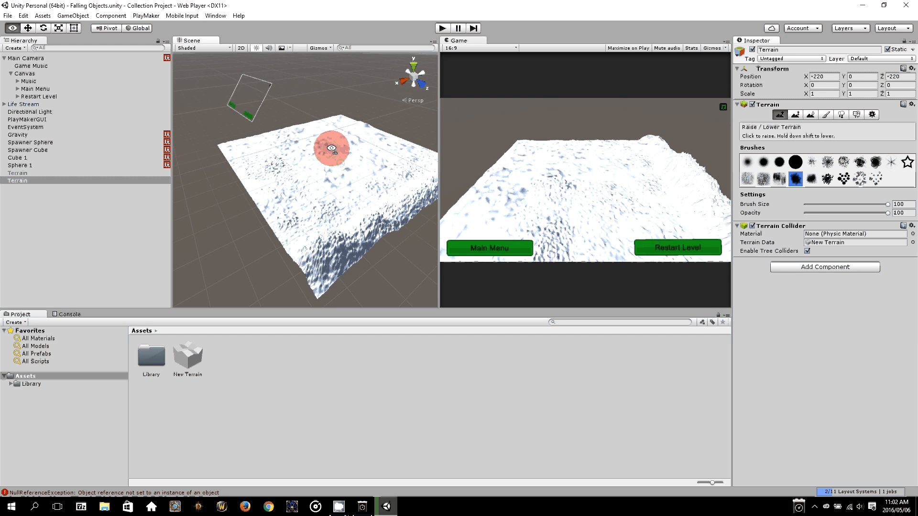
Raise a row of mountain peaks along the adjoining far edge of the terrain
{"action": "right_click_drag", "start_coordinate": [332, 148], "coordinate": [383, 158]}
{"action": "middle_click_drag", "start_coordinate": [306, 165], "coordinate": [337, 190]}
{"action": "scroll", "coordinate": [329, 166], "scroll_direction": "up", "scroll_amount": 5}
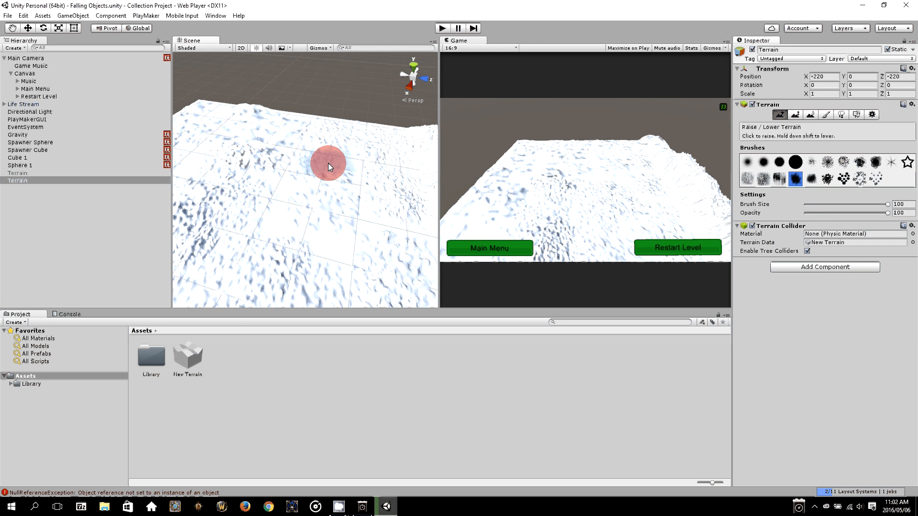
{"action": "middle_click_drag", "start_coordinate": [328, 163], "coordinate": [308, 200]}
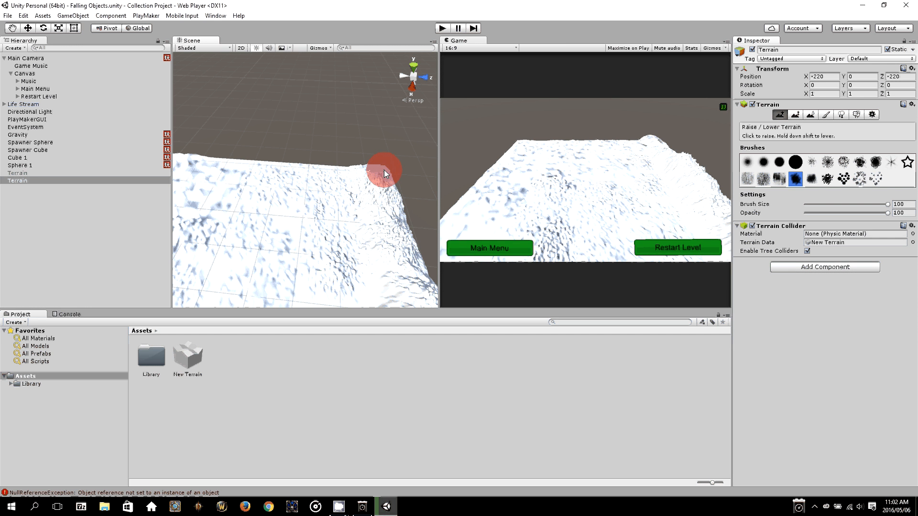
{"action": "left_click_drag", "start_coordinate": [384, 170], "coordinate": [278, 165]}
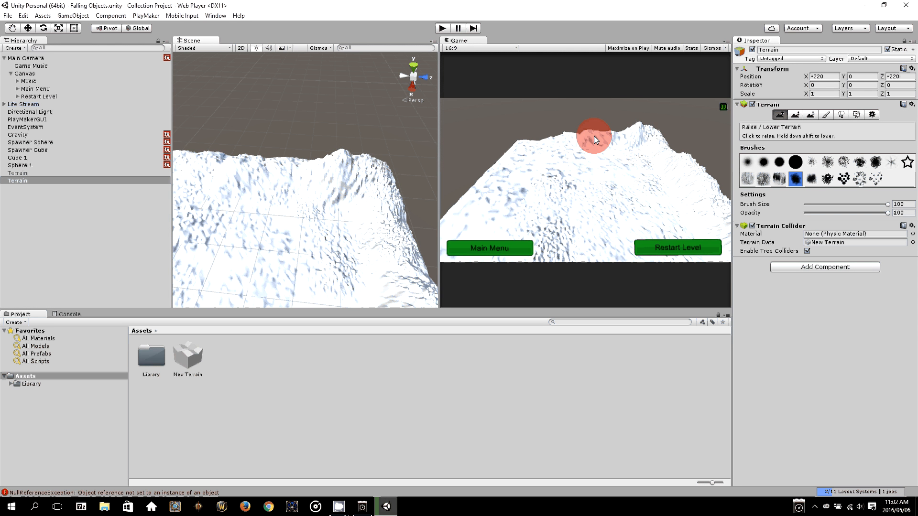
{"action": "middle_click_drag", "start_coordinate": [248, 231], "coordinate": [366, 243]}
{"action": "mouse_move", "coordinate": [367, 193]}
{"action": "left_mouse_down"}
{"action": "mouse_move", "coordinate": [329, 197]}
{"action": "mouse_move", "coordinate": [244, 177]}
{"action": "mouse_move", "coordinate": [306, 177]}
{"action": "left_mouse_up"}
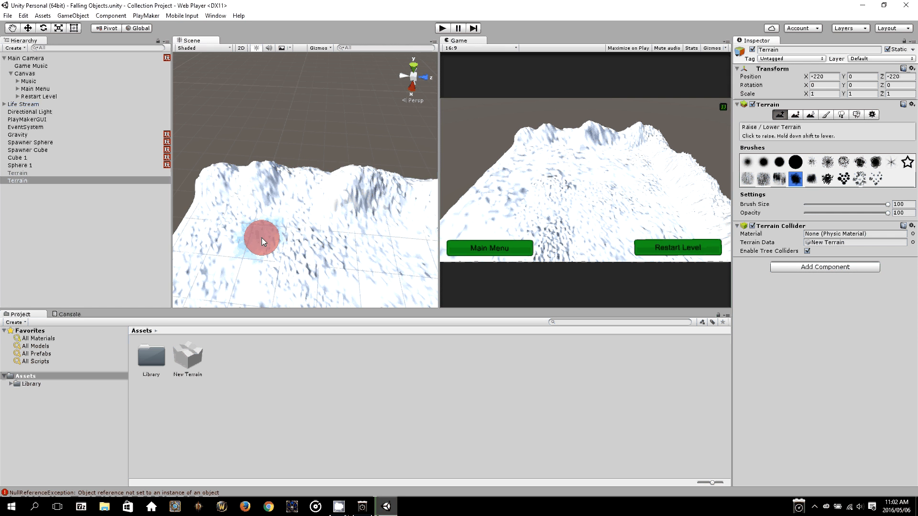
Raise a mountain ridge along the terrain edge opposite the first ridge
{"action": "middle_click_drag", "start_coordinate": [262, 237], "coordinate": [304, 185]}
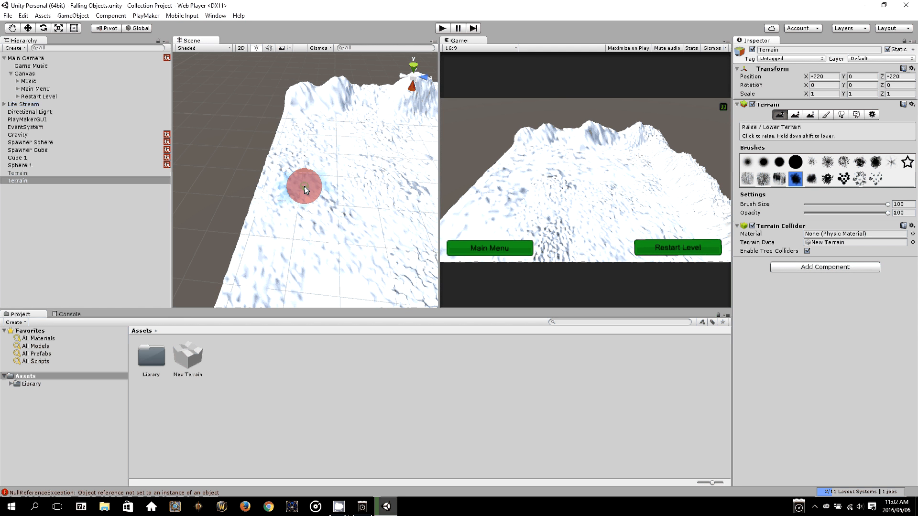
{"action": "scroll", "coordinate": [304, 185], "scroll_direction": "down", "scroll_amount": 5}
{"action": "middle_click_drag", "start_coordinate": [296, 142], "coordinate": [273, 213]}
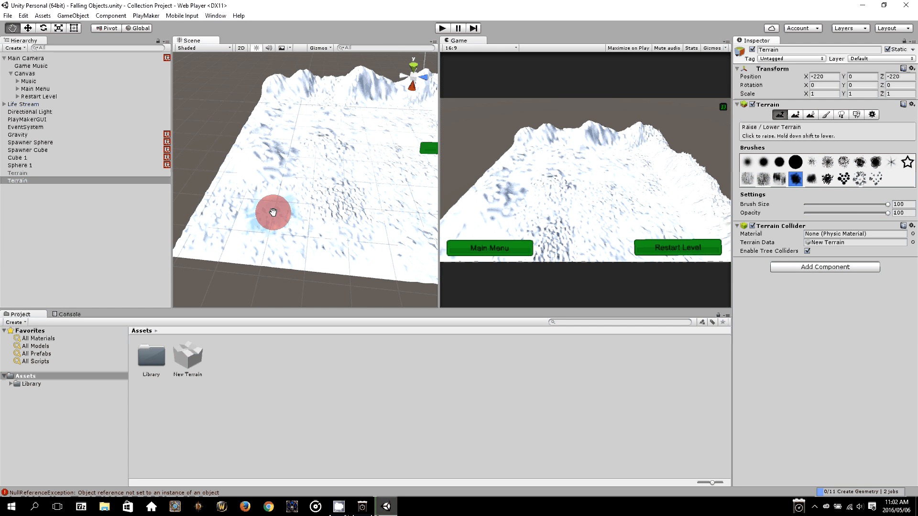
{"action": "scroll", "coordinate": [303, 191], "scroll_direction": "up", "scroll_amount": 3}
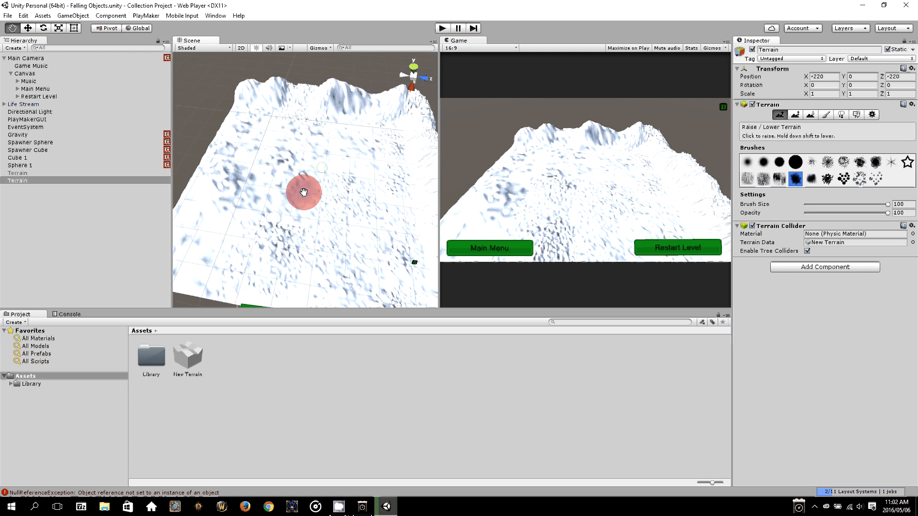
{"action": "middle_click_drag", "start_coordinate": [304, 191], "coordinate": [286, 123]}
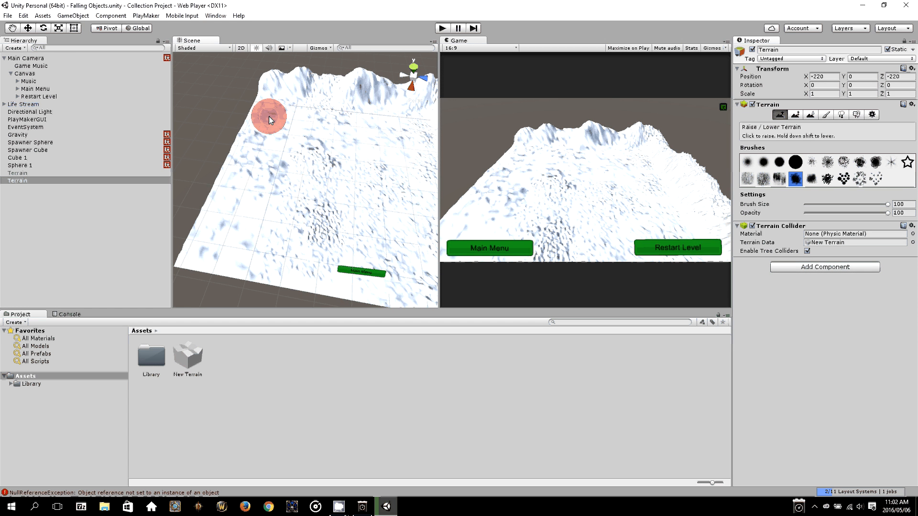
{"action": "mouse_move", "coordinate": [269, 116]}
{"action": "left_mouse_down"}
{"action": "mouse_move", "coordinate": [252, 99]}
{"action": "mouse_move", "coordinate": [202, 191]}
{"action": "mouse_move", "coordinate": [243, 151]}
{"action": "mouse_move", "coordinate": [225, 193]}
{"action": "mouse_move", "coordinate": [268, 113]}
{"action": "mouse_move", "coordinate": [254, 99]}
{"action": "mouse_move", "coordinate": [377, 92]}
{"action": "mouse_move", "coordinate": [362, 174]}
{"action": "left_mouse_up"}
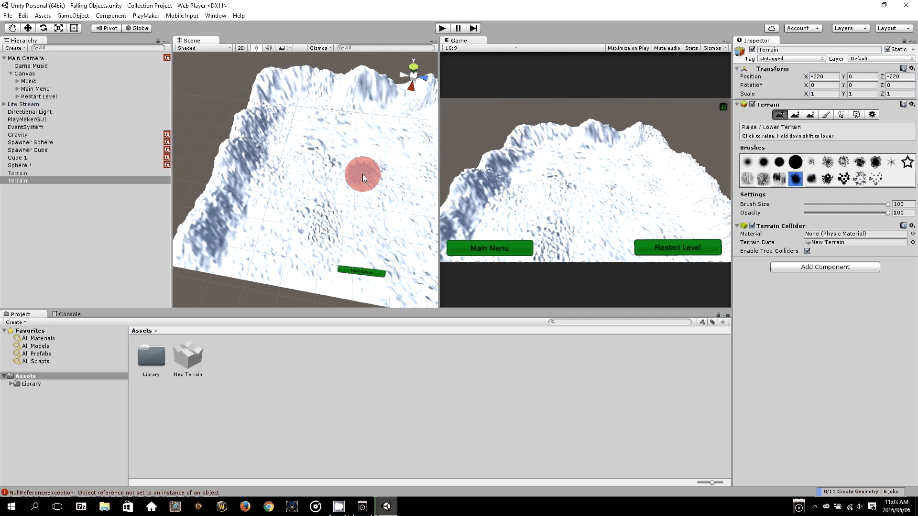
Build the ridges on the far edge and both side edges up into taller mountain walls
{"action": "key", "text": "Right"}
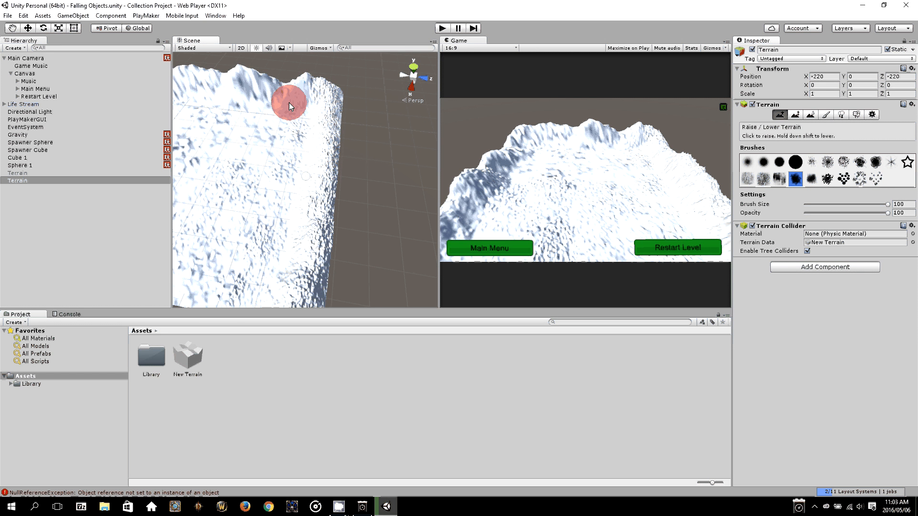
{"action": "mouse_move", "coordinate": [289, 102]}
{"action": "left_mouse_down"}
{"action": "mouse_move", "coordinate": [321, 87]}
{"action": "mouse_move", "coordinate": [298, 291]}
{"action": "mouse_move", "coordinate": [331, 92]}
{"action": "mouse_move", "coordinate": [291, 297]}
{"action": "mouse_move", "coordinate": [331, 143]}
{"action": "mouse_move", "coordinate": [324, 190]}
{"action": "mouse_move", "coordinate": [308, 84]}
{"action": "mouse_move", "coordinate": [333, 114]}
{"action": "mouse_move", "coordinate": [314, 95]}
{"action": "mouse_move", "coordinate": [325, 101]}
{"action": "left_mouse_up"}
{"action": "middle_click_drag", "start_coordinate": [325, 101], "coordinate": [340, 68]}
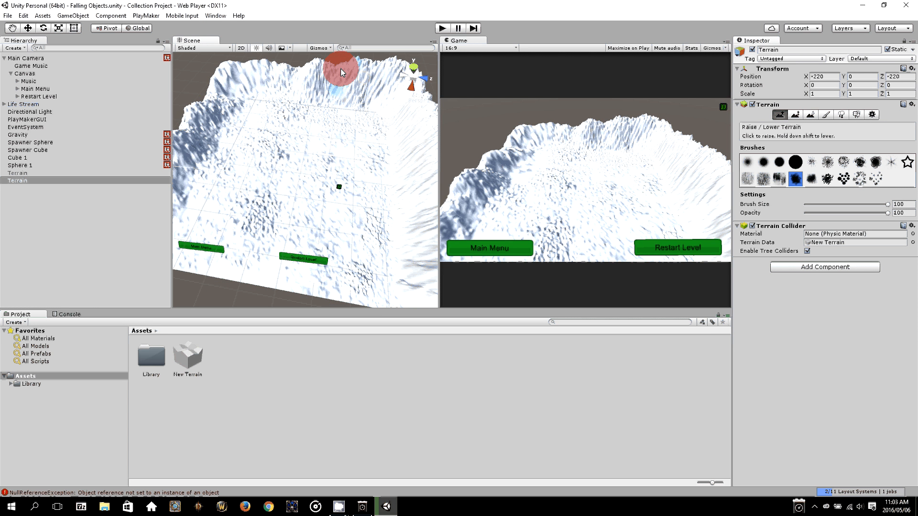
{"action": "mouse_move", "coordinate": [341, 68]}
{"action": "left_mouse_down"}
{"action": "mouse_move", "coordinate": [242, 64]}
{"action": "mouse_move", "coordinate": [323, 95]}
{"action": "mouse_move", "coordinate": [425, 158]}
{"action": "left_mouse_up"}
{"action": "middle_click_drag", "start_coordinate": [201, 54], "coordinate": [258, 69]}
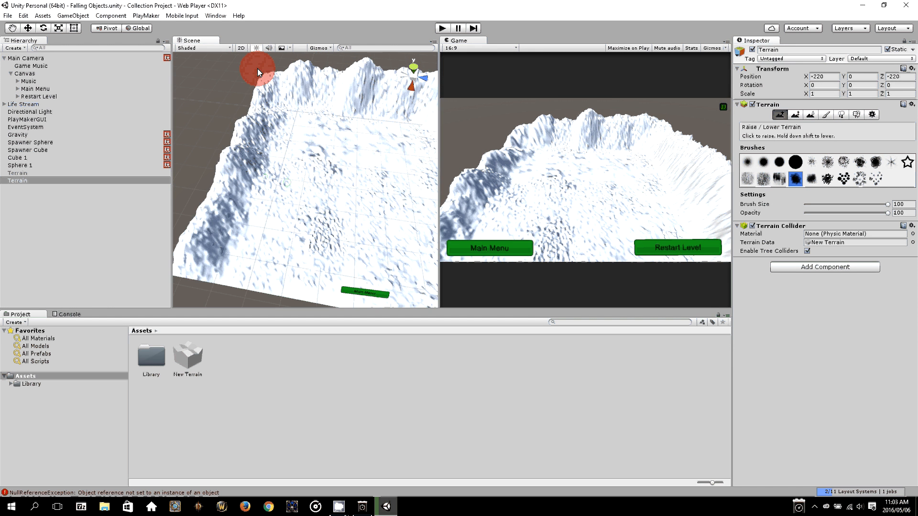
{"action": "mouse_move", "coordinate": [257, 67]}
{"action": "left_mouse_down"}
{"action": "mouse_move", "coordinate": [277, 71]}
{"action": "mouse_move", "coordinate": [256, 113]}
{"action": "mouse_move", "coordinate": [258, 92]}
{"action": "mouse_move", "coordinate": [198, 256]}
{"action": "left_mouse_up"}
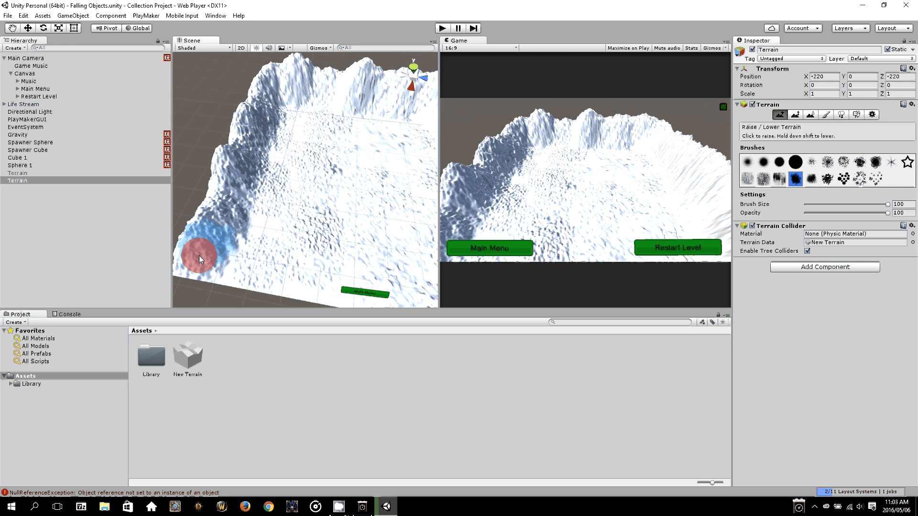
Raise a ridge along the remaining open edge to enclose the terrain on all four sides
{"action": "middle_click_drag", "start_coordinate": [198, 255], "coordinate": [295, 173]}
{"action": "scroll", "coordinate": [303, 95], "scroll_direction": "down", "scroll_amount": 3}
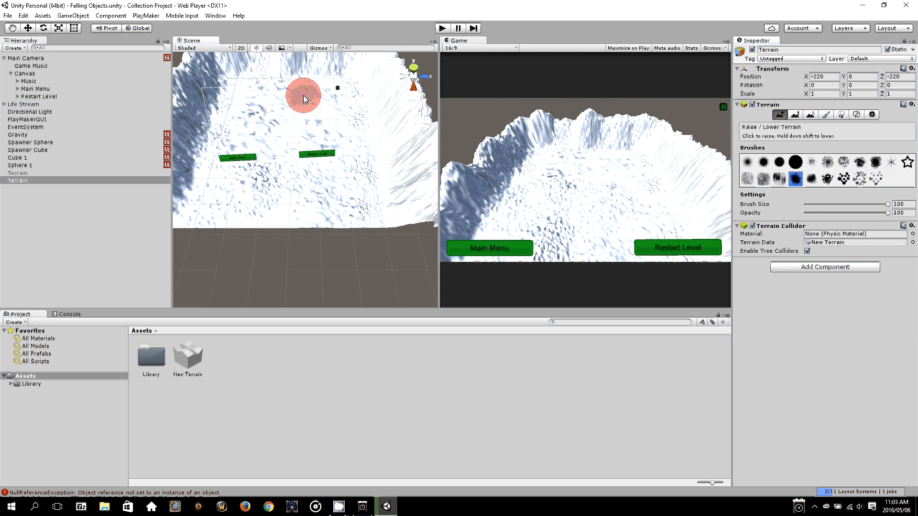
{"action": "middle_click_drag", "start_coordinate": [303, 96], "coordinate": [311, 103]}
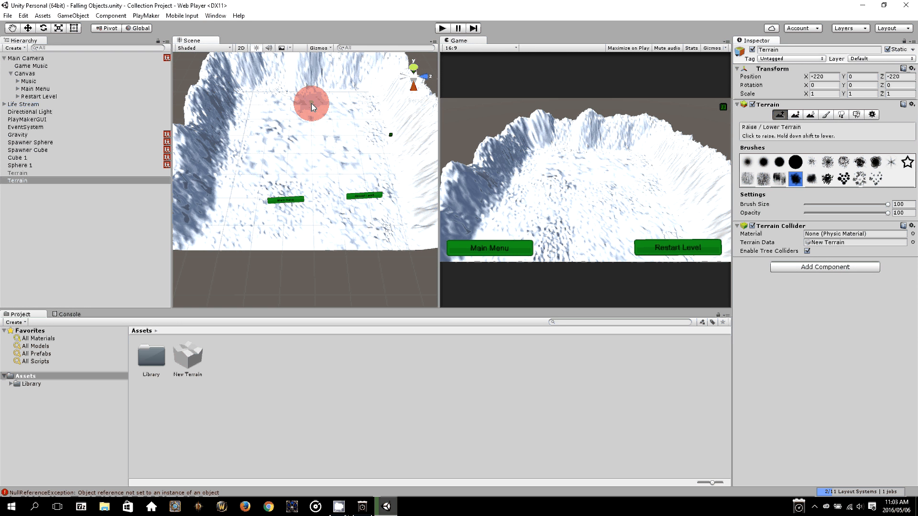
{"action": "middle_click_drag", "start_coordinate": [266, 292], "coordinate": [277, 171]}
{"action": "mouse_move", "coordinate": [215, 179]}
{"action": "left_mouse_down"}
{"action": "mouse_move", "coordinate": [403, 175]}
{"action": "mouse_move", "coordinate": [208, 176]}
{"action": "mouse_move", "coordinate": [384, 170]}
{"action": "mouse_move", "coordinate": [189, 167]}
{"action": "mouse_move", "coordinate": [297, 189]}
{"action": "mouse_move", "coordinate": [296, 200]}
{"action": "left_mouse_up"}
{"action": "middle_click_drag", "start_coordinate": [296, 200], "coordinate": [282, 148]}
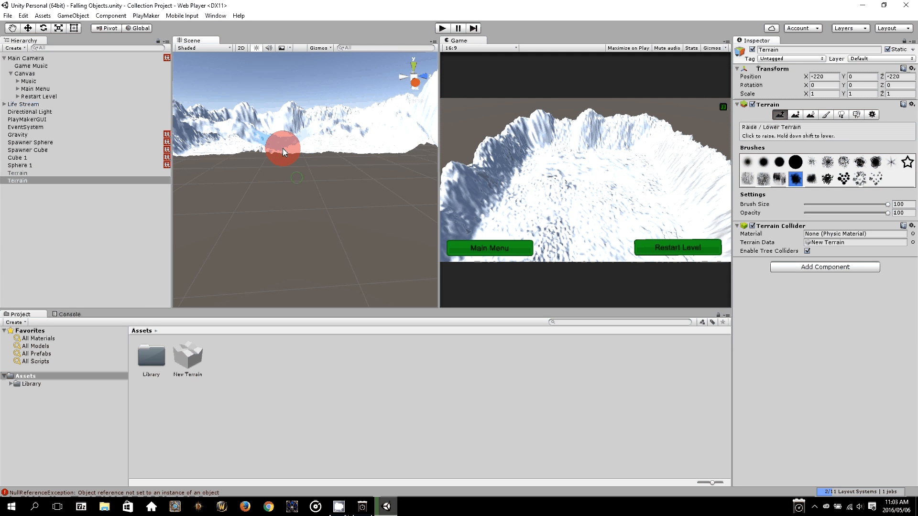
{"action": "left_click_drag", "start_coordinate": [266, 137], "coordinate": [295, 120]}
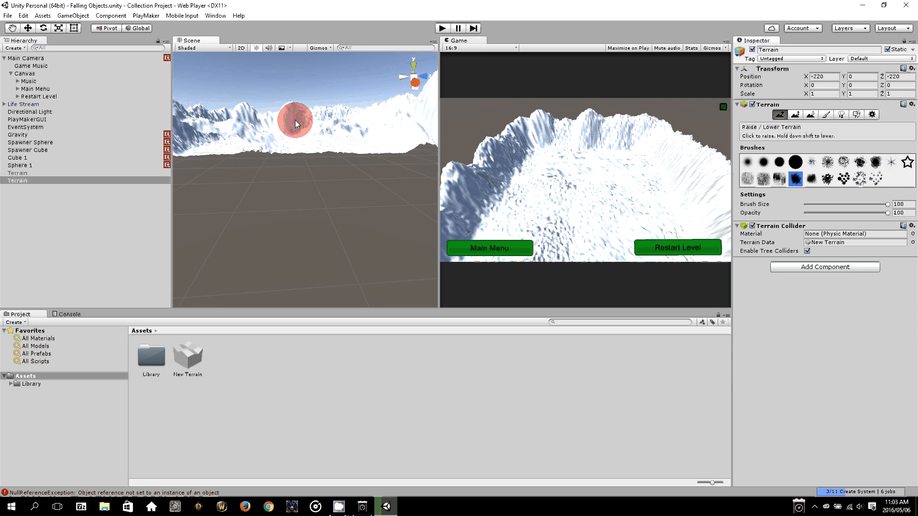
{"action": "middle_click_drag", "start_coordinate": [294, 123], "coordinate": [292, 137]}
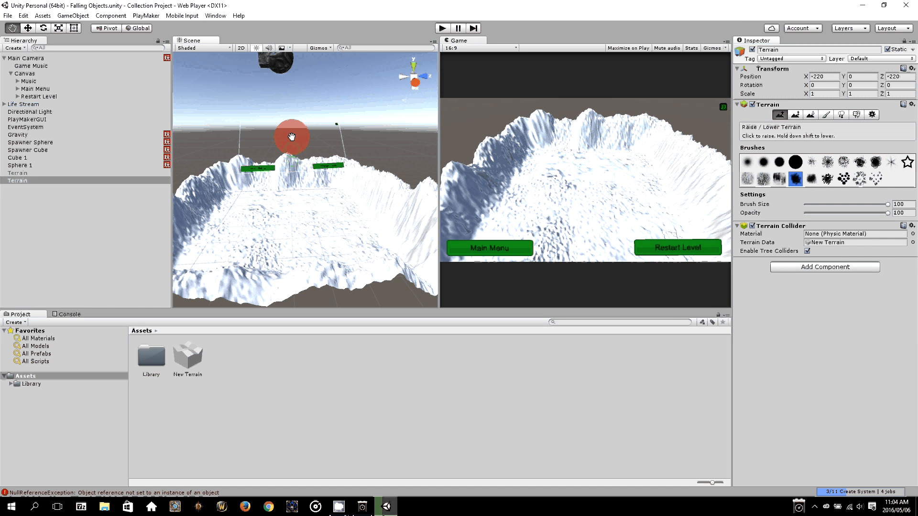
Heighten the near-edge ridge and add height to the peaks on the side and far walls
{"action": "right_click_drag", "start_coordinate": [292, 137], "coordinate": [283, 208]}
{"action": "middle_click_drag", "start_coordinate": [292, 117], "coordinate": [291, 178]}
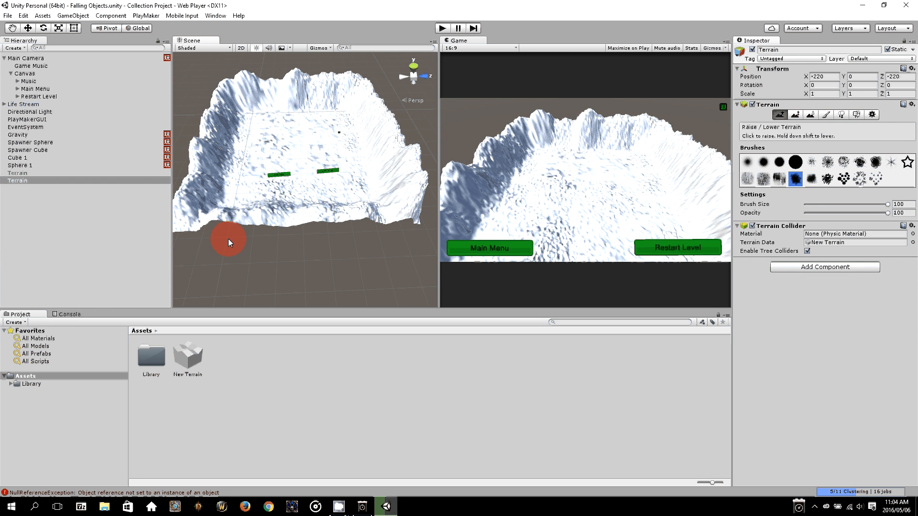
{"action": "left_click", "coordinate": [201, 218]}
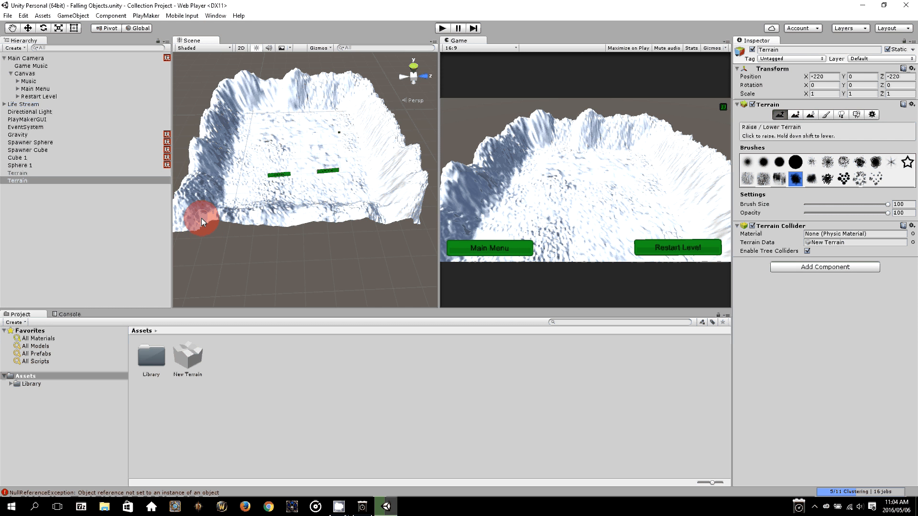
{"action": "mouse_move", "coordinate": [201, 218]}
{"action": "left_mouse_down"}
{"action": "mouse_move", "coordinate": [361, 219]}
{"action": "mouse_move", "coordinate": [383, 216]}
{"action": "mouse_move", "coordinate": [285, 207]}
{"action": "mouse_move", "coordinate": [388, 208]}
{"action": "mouse_move", "coordinate": [207, 203]}
{"action": "mouse_move", "coordinate": [274, 214]}
{"action": "left_mouse_up"}
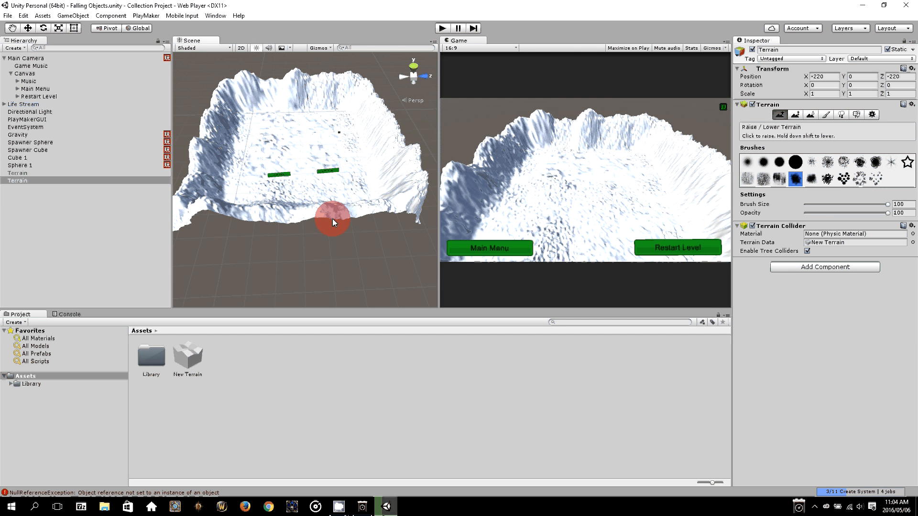
{"action": "left_click", "coordinate": [391, 172]}
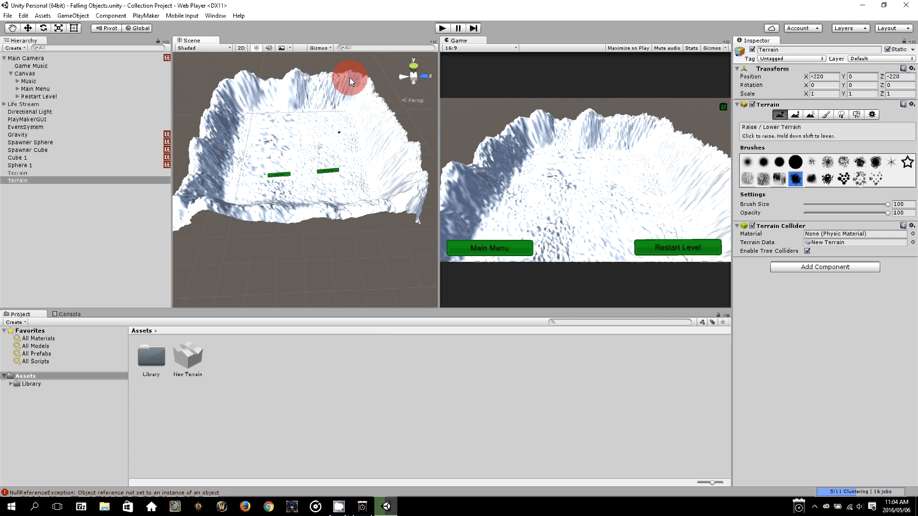
{"action": "left_click", "coordinate": [270, 85]}
Switch to the small star-shaped brush and raise fine bumps across the enclosed terrain floor
{"action": "left_click", "coordinate": [874, 180]}
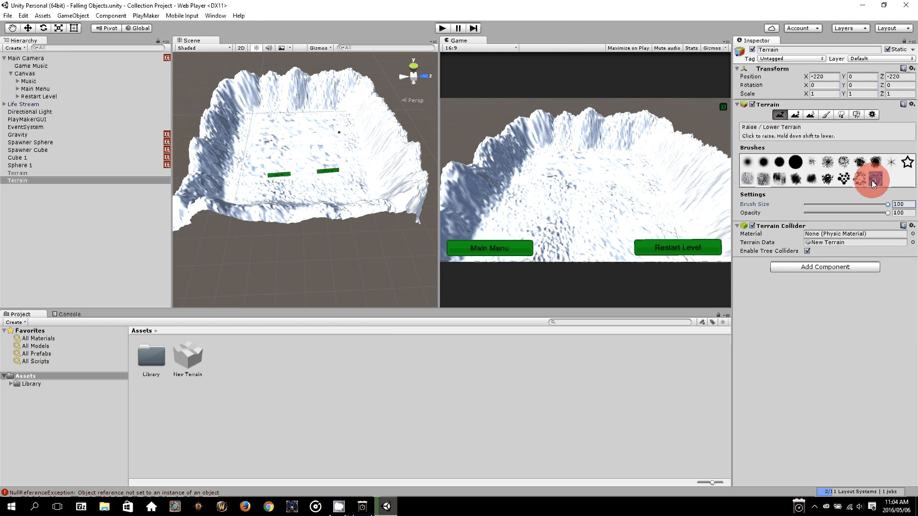
{"action": "left_click", "coordinate": [892, 164]}
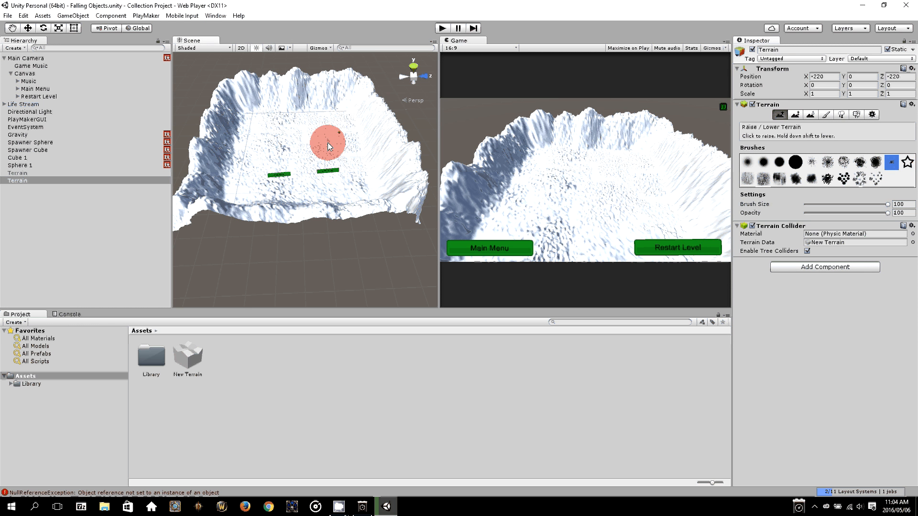
{"action": "left_click_drag", "start_coordinate": [328, 142], "coordinate": [242, 130]}
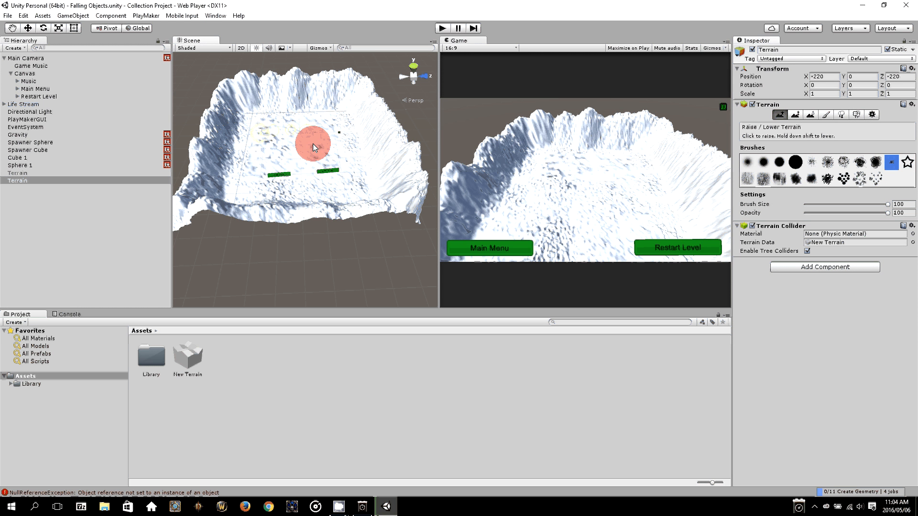
{"action": "left_click", "coordinate": [304, 159]}
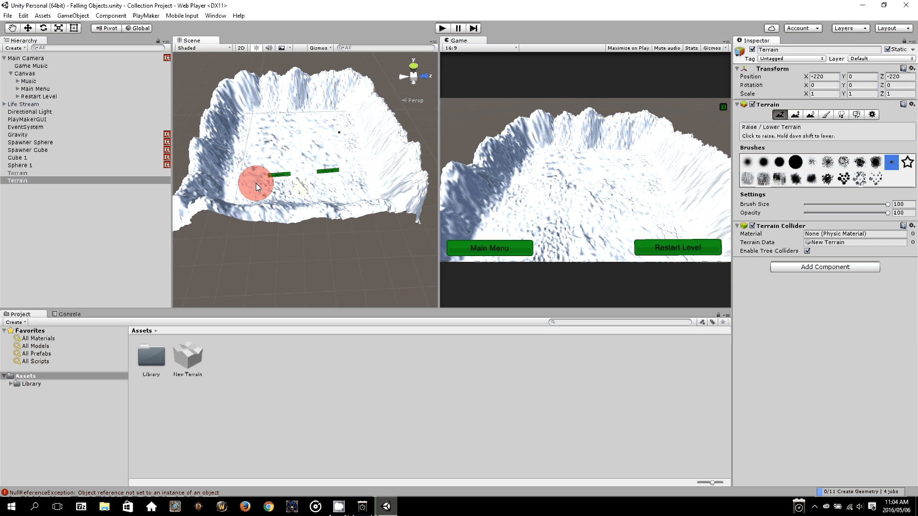
Raise more bumps across the enclosed terrain floor with the small star brush and the large outlined star brush
{"action": "scroll", "coordinate": [256, 182], "scroll_direction": "up", "scroll_amount": 5}
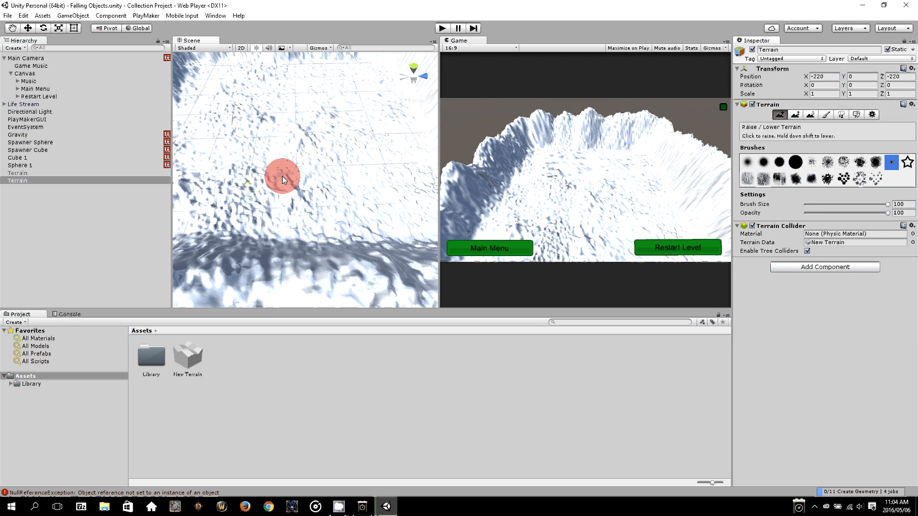
{"action": "middle_click_drag", "start_coordinate": [282, 178], "coordinate": [352, 169]}
{"action": "mouse_move", "coordinate": [352, 167]}
{"action": "left_mouse_down"}
{"action": "mouse_move", "coordinate": [317, 137]}
{"action": "mouse_move", "coordinate": [373, 270]}
{"action": "left_mouse_up"}
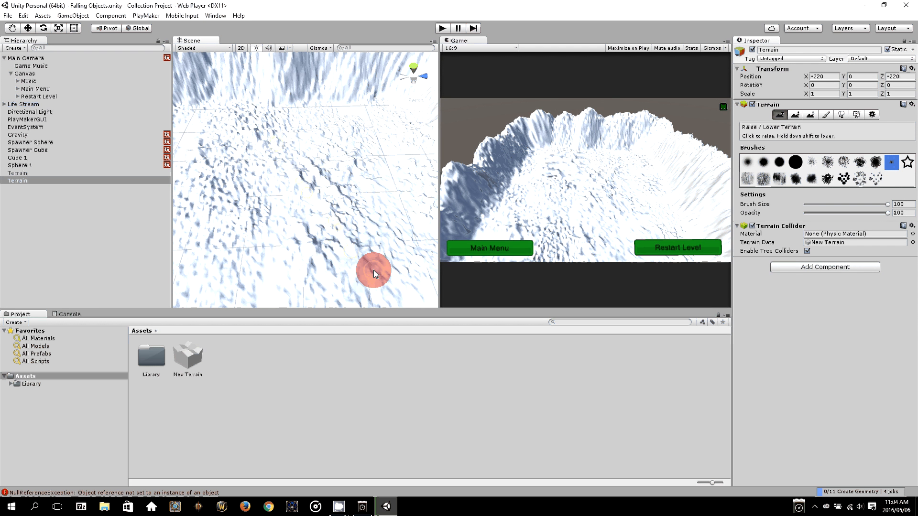
{"action": "middle_click_drag", "start_coordinate": [374, 271], "coordinate": [356, 214]}
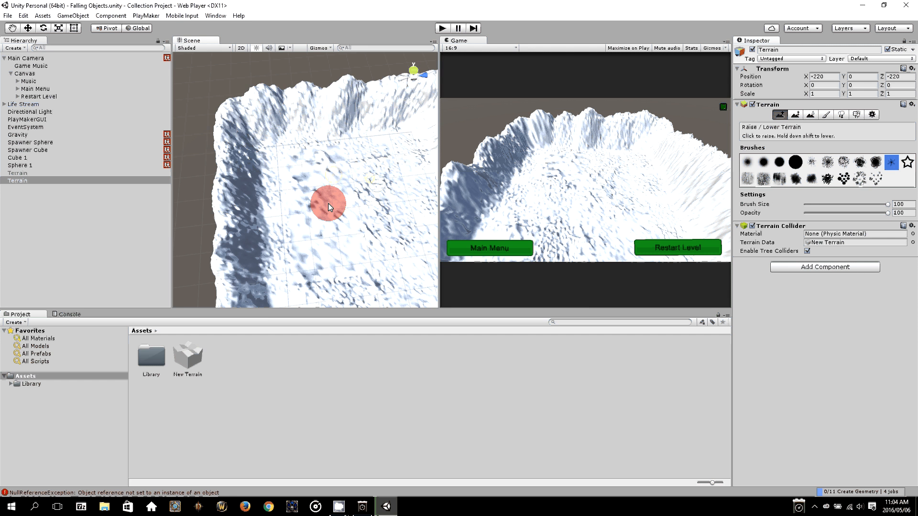
{"action": "middle_click_drag", "start_coordinate": [328, 202], "coordinate": [334, 232]}
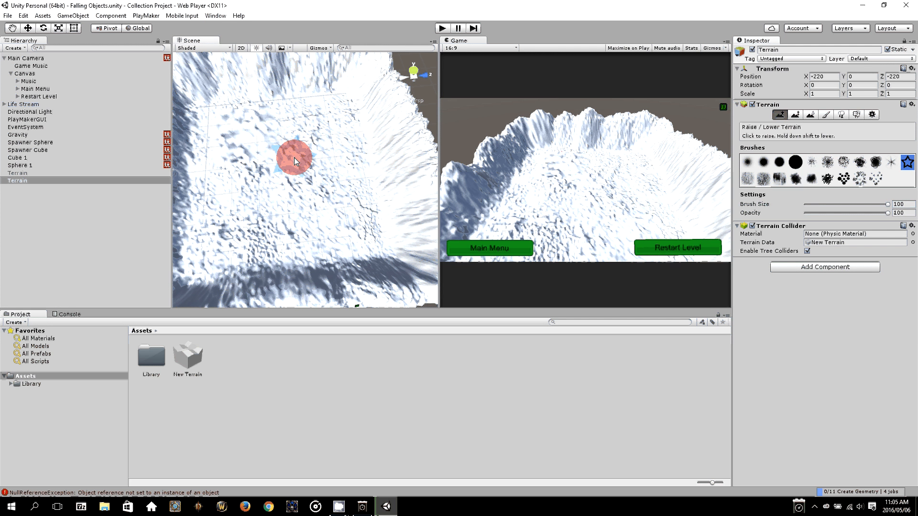
{"action": "mouse_move", "coordinate": [294, 156]}
{"action": "left_mouse_down"}
{"action": "mouse_move", "coordinate": [320, 130]}
{"action": "mouse_move", "coordinate": [289, 69]}
{"action": "left_mouse_up"}
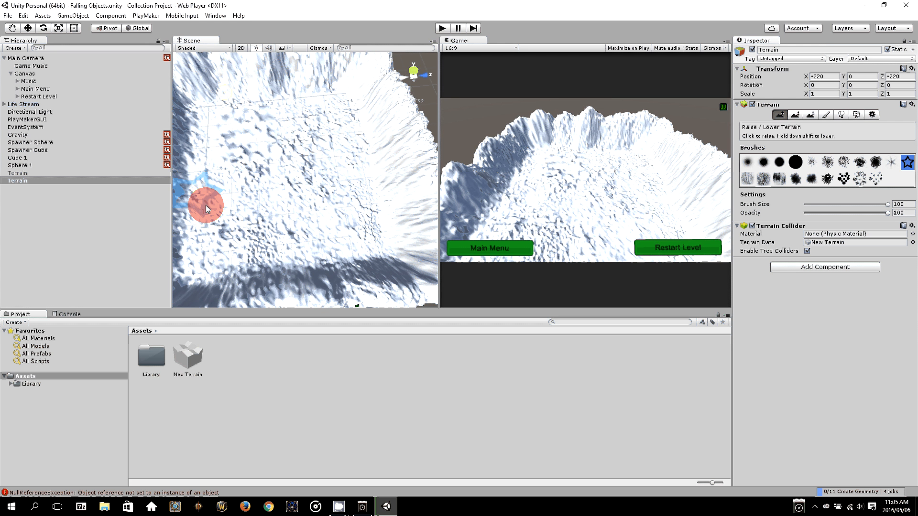
Switch to the scattered-dot brush at the end of the brush set and roughen the enclosed terrain floor further
{"action": "left_click", "coordinate": [811, 179]}
{"action": "left_click", "coordinate": [887, 172]}
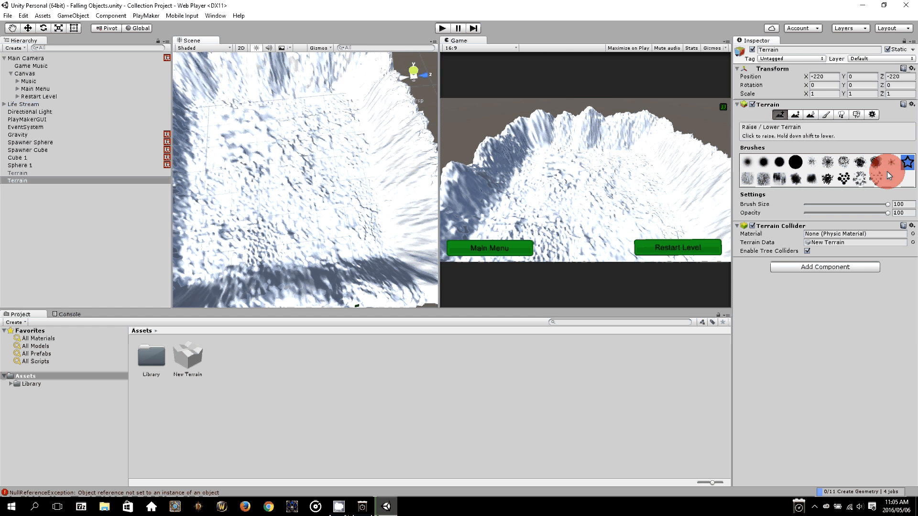
{"action": "left_click", "coordinate": [347, 168]}
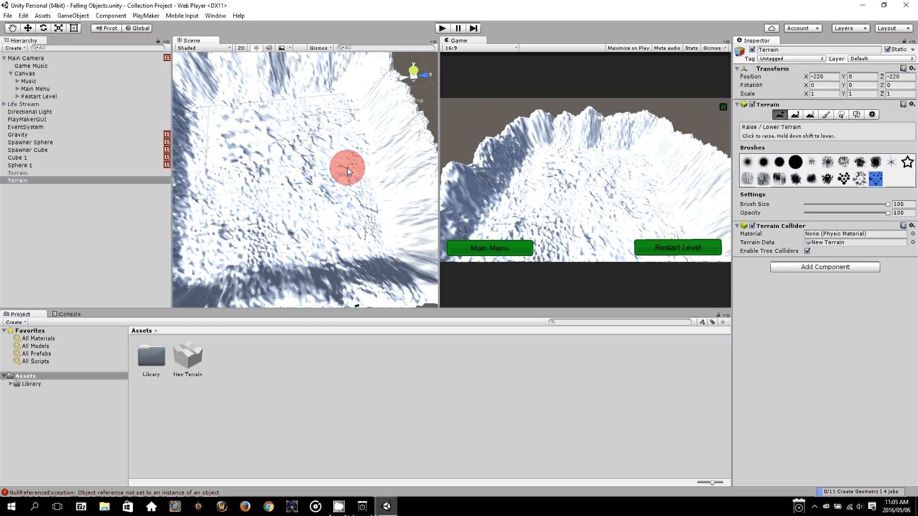
{"action": "mouse_move", "coordinate": [347, 167]}
{"action": "left_mouse_down"}
{"action": "mouse_move", "coordinate": [222, 148]}
{"action": "mouse_move", "coordinate": [213, 128]}
{"action": "mouse_move", "coordinate": [392, 158]}
{"action": "mouse_move", "coordinate": [278, 288]}
{"action": "mouse_move", "coordinate": [228, 248]}
{"action": "mouse_move", "coordinate": [306, 70]}
{"action": "left_mouse_up"}
{"action": "middle_click_drag", "start_coordinate": [306, 70], "coordinate": [346, 187]}
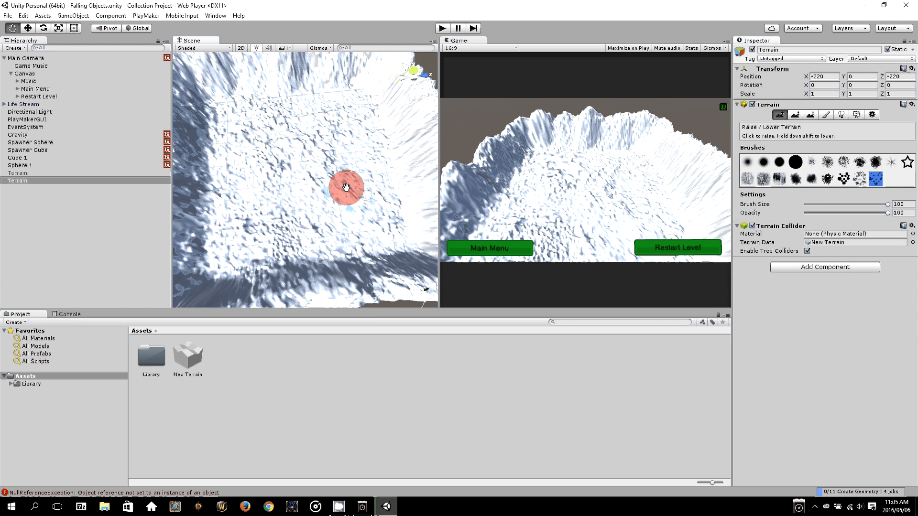
{"action": "right_click_drag", "start_coordinate": [346, 187], "coordinate": [325, 192]}
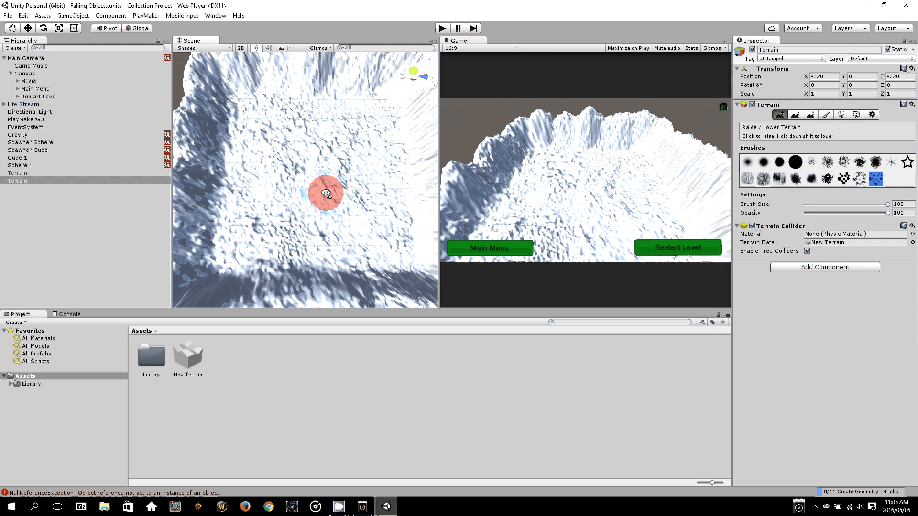
{"action": "scroll", "coordinate": [326, 192], "scroll_direction": "down", "scroll_amount": 5}
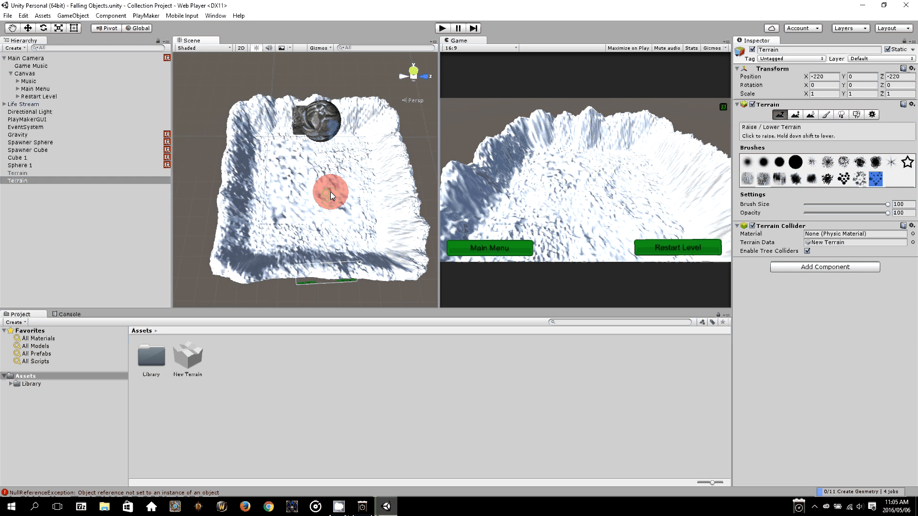
{"action": "middle_click_drag", "start_coordinate": [331, 191], "coordinate": [315, 204]}
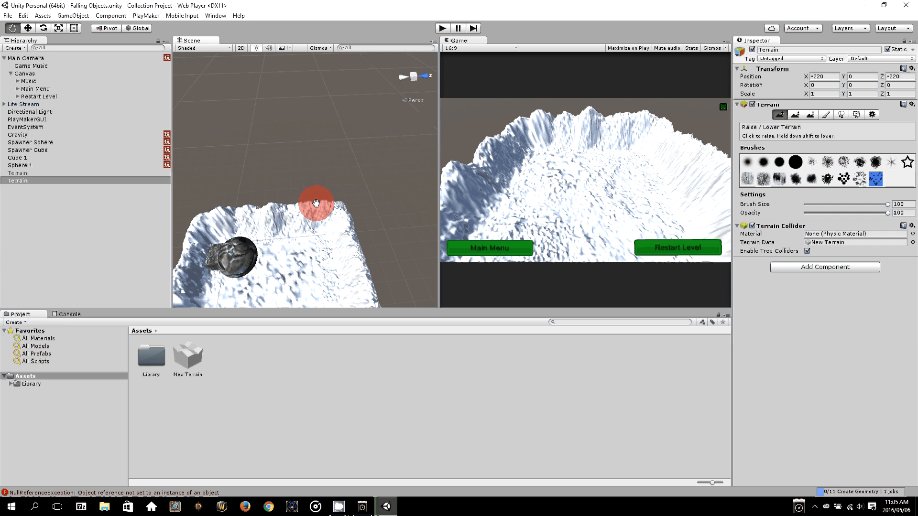
{"action": "right_click_drag", "start_coordinate": [253, 115], "coordinate": [291, 175]}
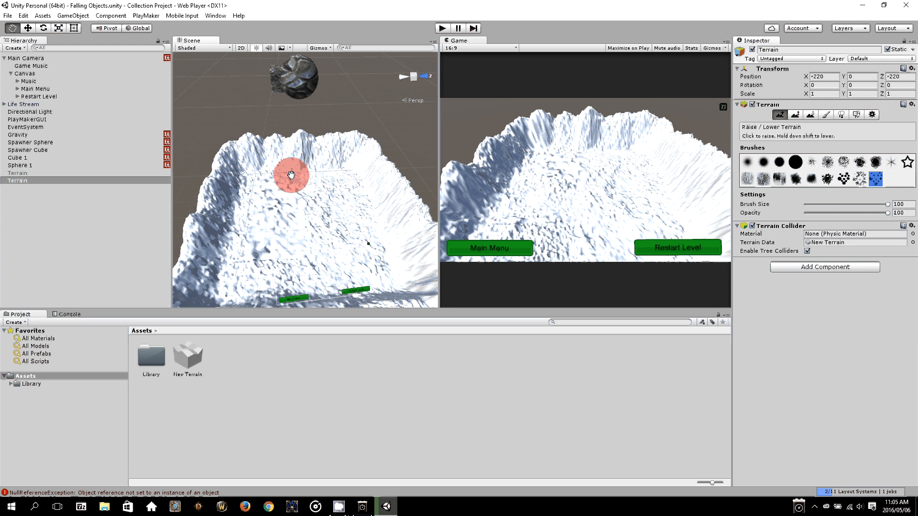
{"action": "scroll", "coordinate": [301, 157], "scroll_direction": "up", "scroll_amount": 4}
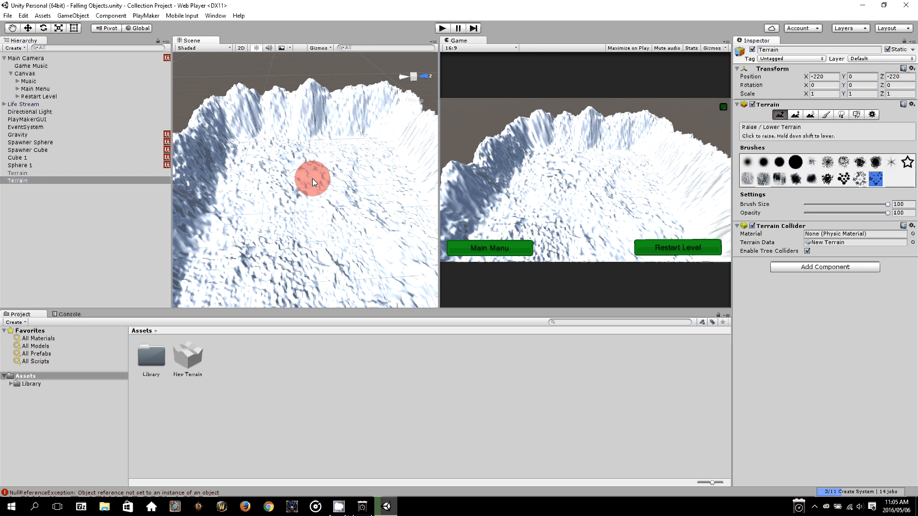
{"action": "middle_click_drag", "start_coordinate": [341, 164], "coordinate": [299, 235]}
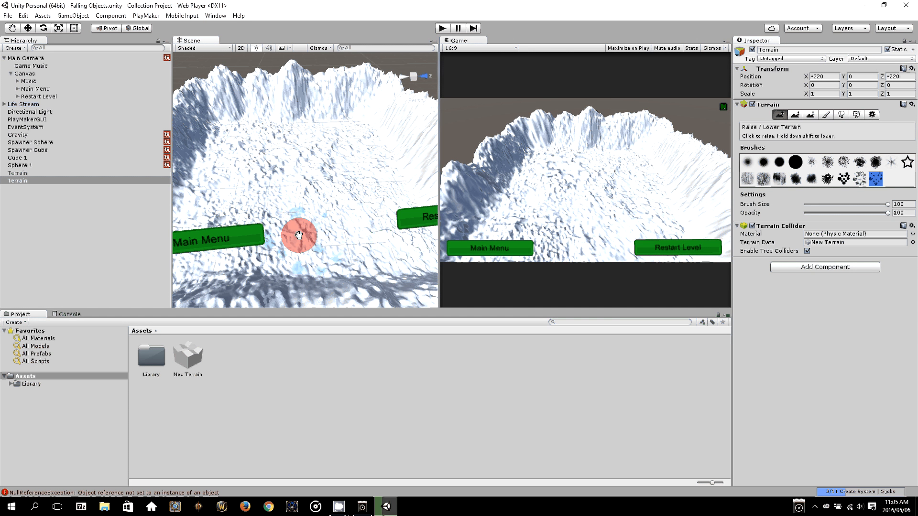
Open the WorldBuilder folder inside Library > Assets in the project's assets
{"action": "left_click", "coordinate": [7, 378]}
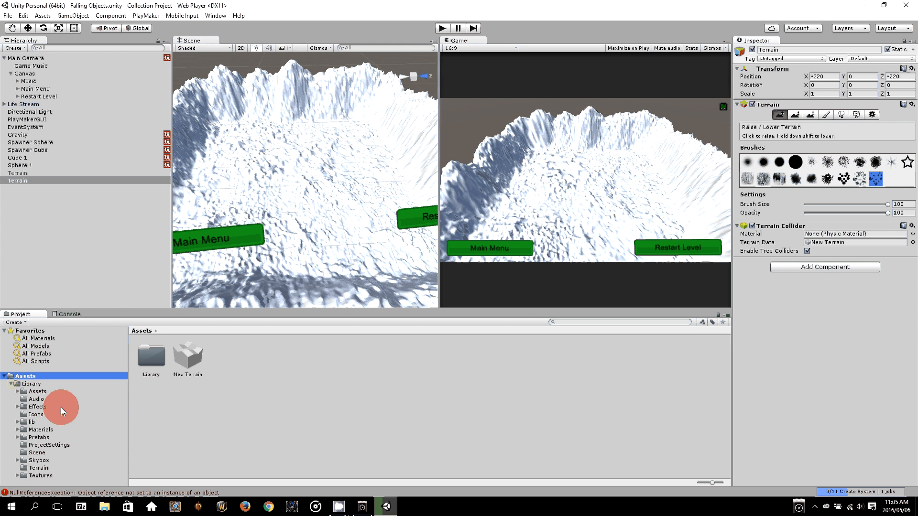
{"action": "left_click", "coordinate": [18, 392]}
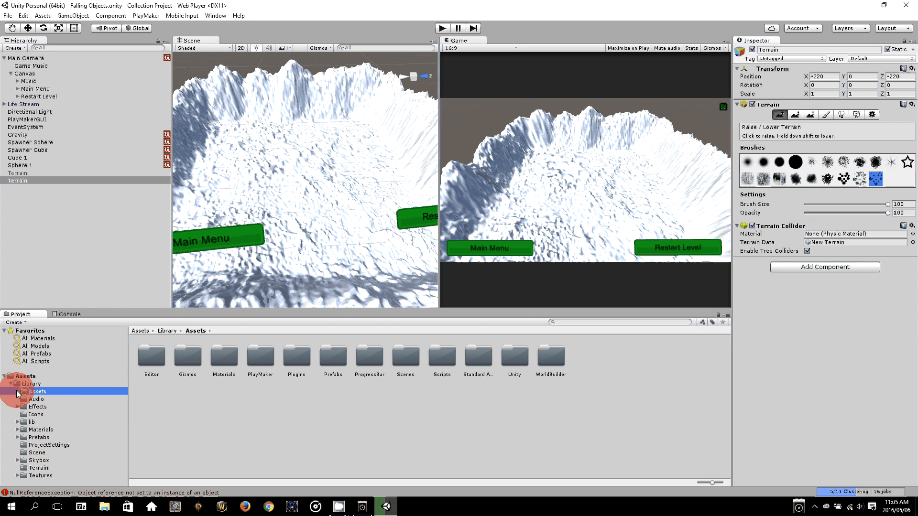
{"action": "left_click", "coordinate": [18, 393]}
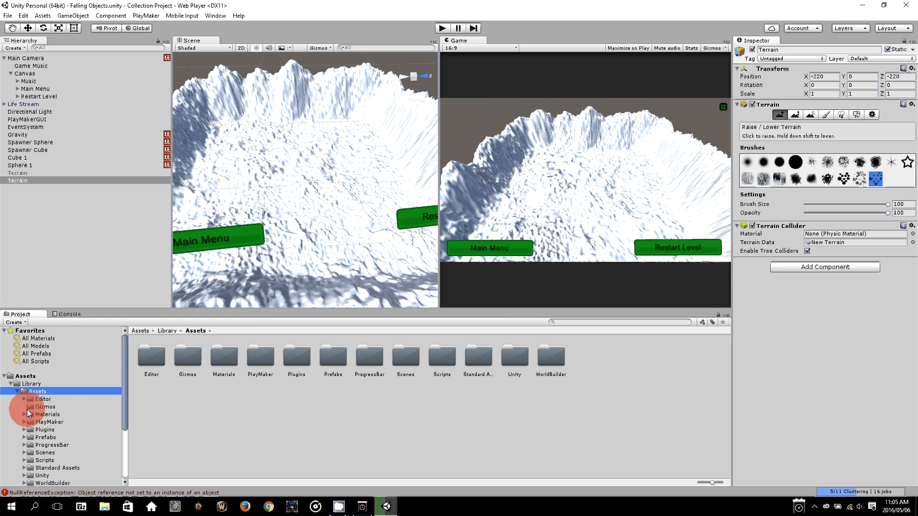
{"action": "scroll", "coordinate": [26, 409], "scroll_direction": "down", "scroll_amount": 3}
{"action": "left_click", "coordinate": [51, 454]}
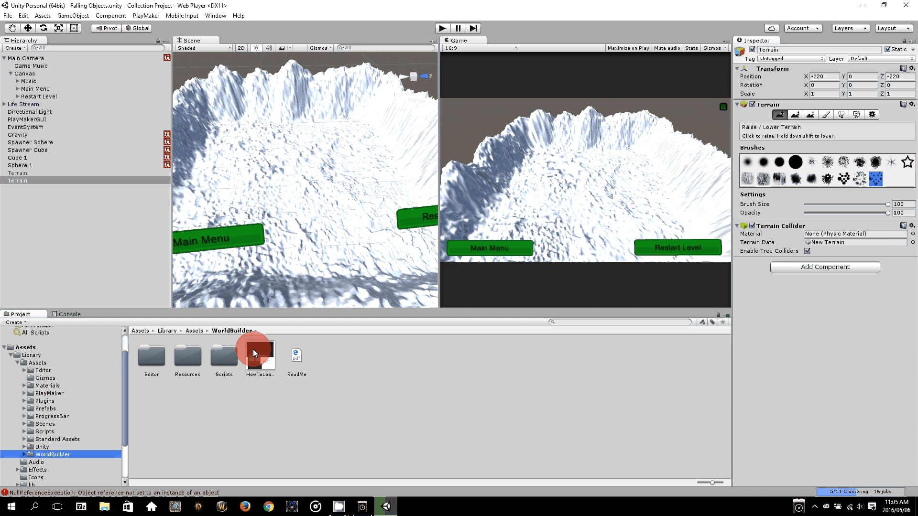
Try to open the World Builder window
{"action": "left_click", "coordinate": [213, 15]}
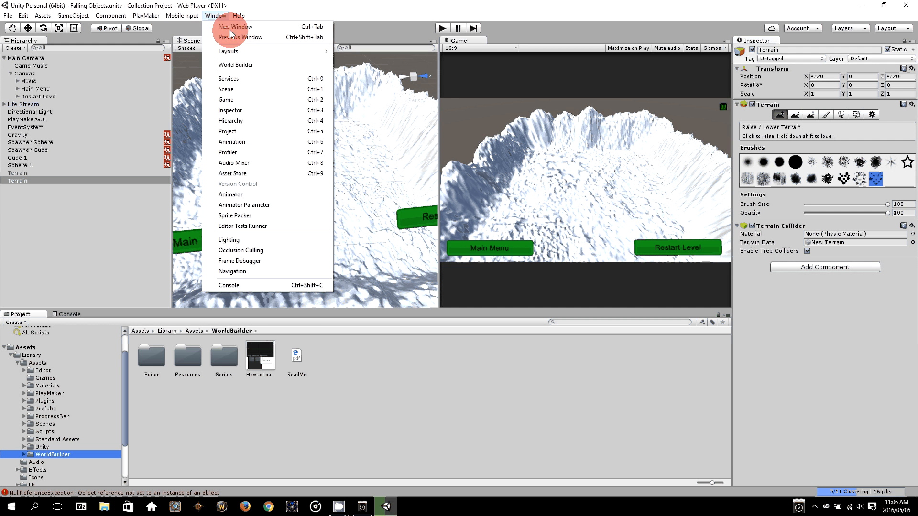
{"action": "left_click", "coordinate": [252, 70]}
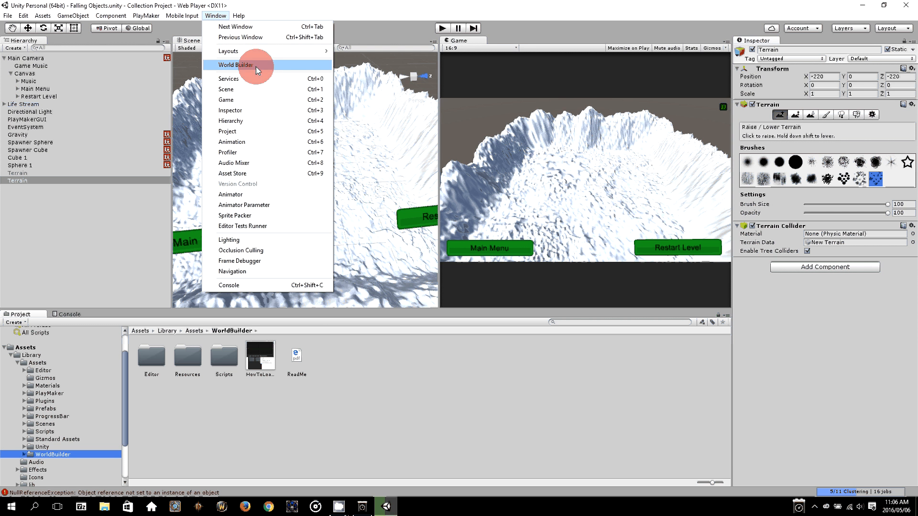
{"action": "left_click", "coordinate": [257, 68]}
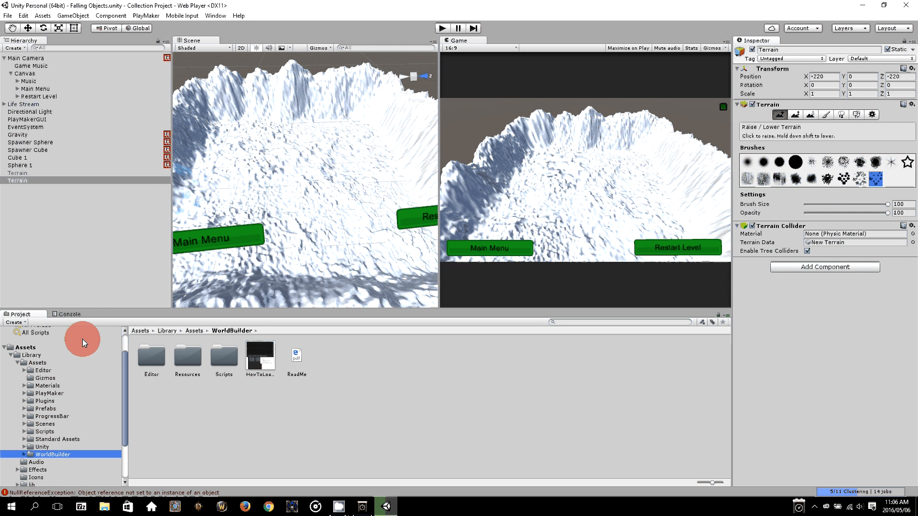
{"action": "left_click", "coordinate": [216, 16]}
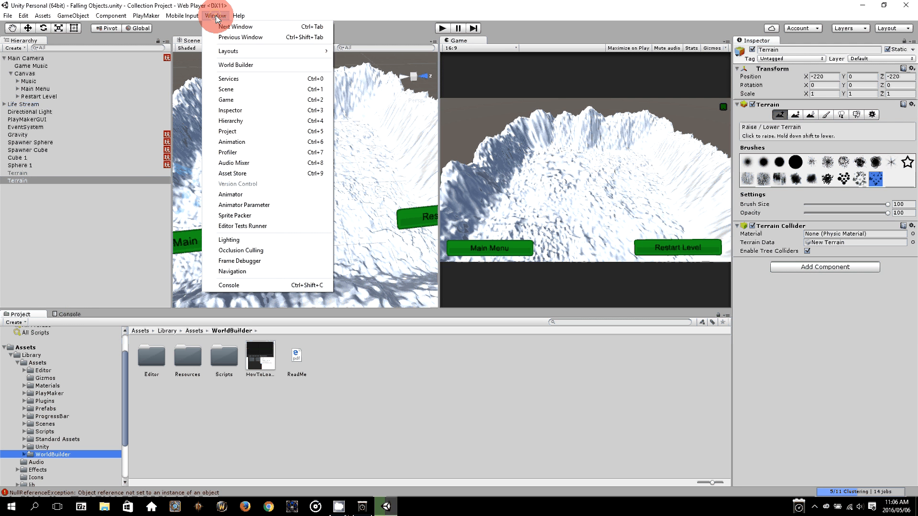
{"action": "left_click", "coordinate": [251, 68]}
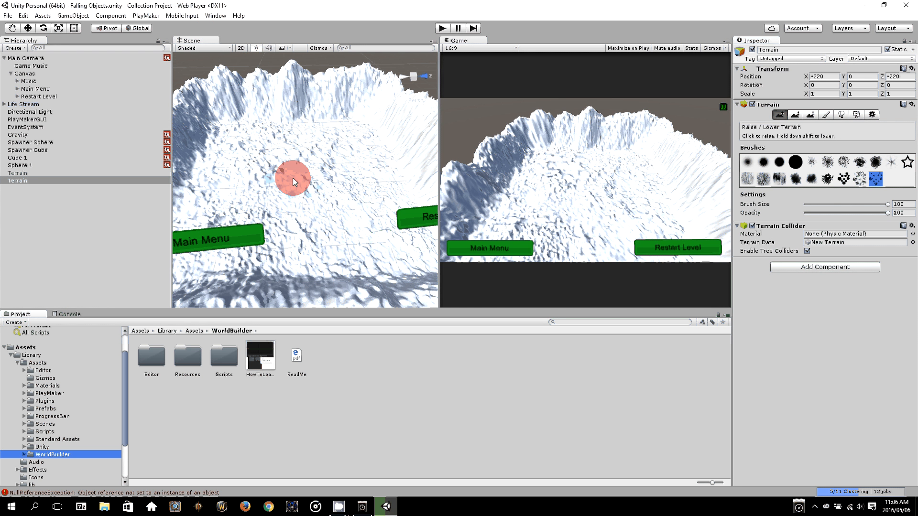
{"action": "scroll", "coordinate": [293, 176], "scroll_direction": "down", "scroll_amount": 5}
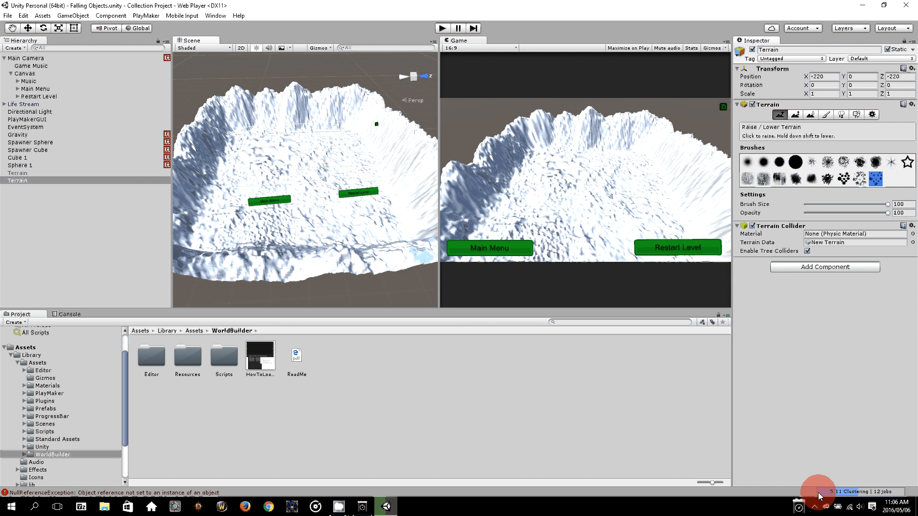
{"action": "left_click", "coordinate": [339, 510]}
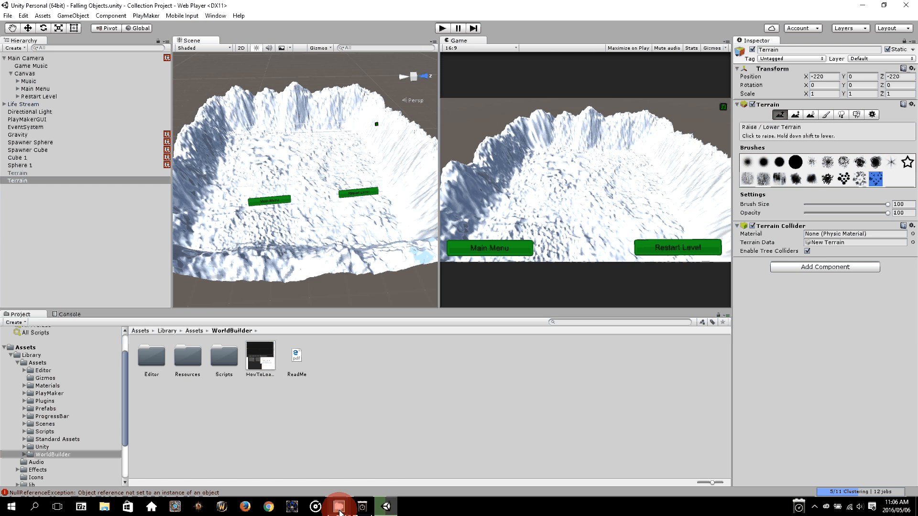
{"action": "left_click", "coordinate": [339, 510]}
{"action": "left_click", "coordinate": [106, 127]}
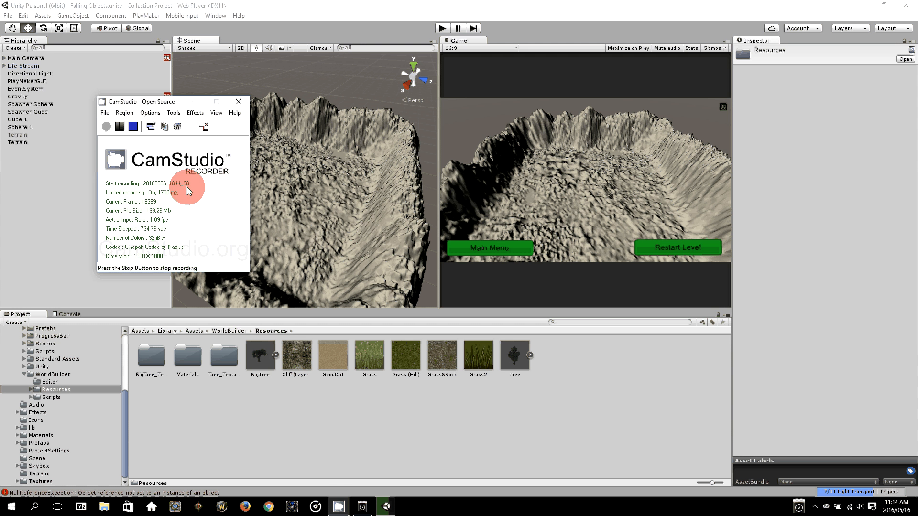
{"action": "left_click", "coordinate": [194, 102]}
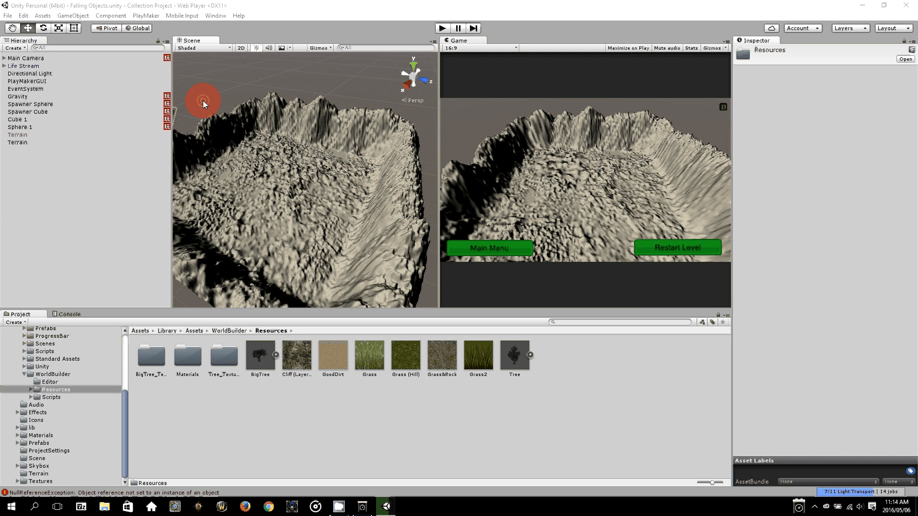
Select the active Terrain object, switch it to Paint Texture, and open the form for adding a terrain texture
{"action": "left_click_drag", "start_coordinate": [203, 104], "coordinate": [305, 175], "text": "alt"}
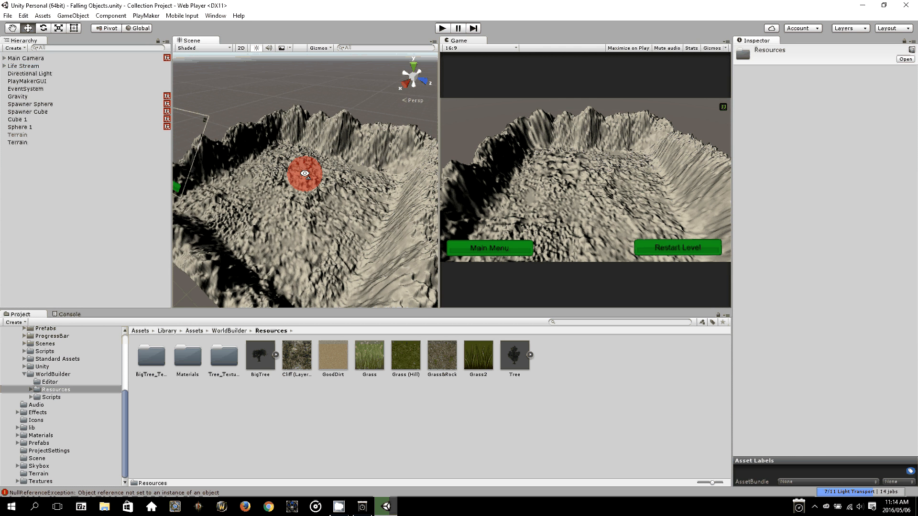
{"action": "middle_click_drag", "start_coordinate": [304, 175], "coordinate": [327, 174]}
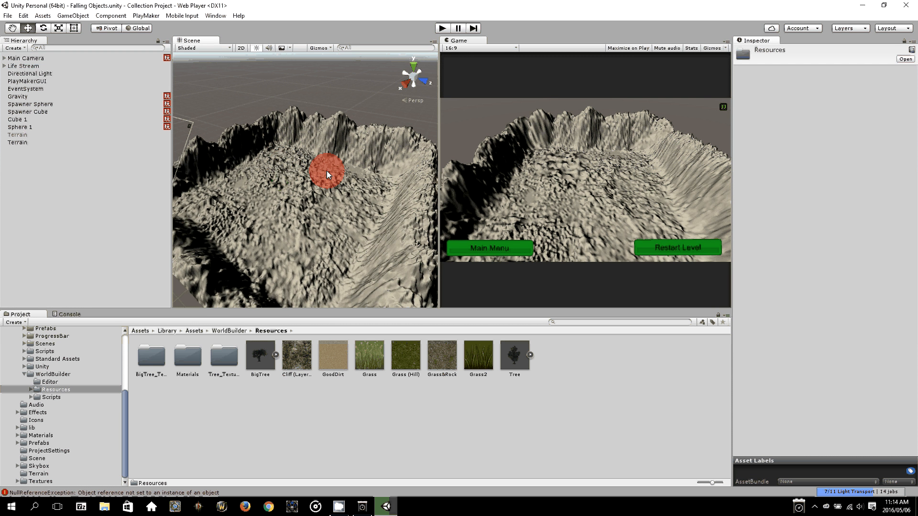
{"action": "scroll", "coordinate": [328, 175], "scroll_direction": "up", "scroll_amount": 1}
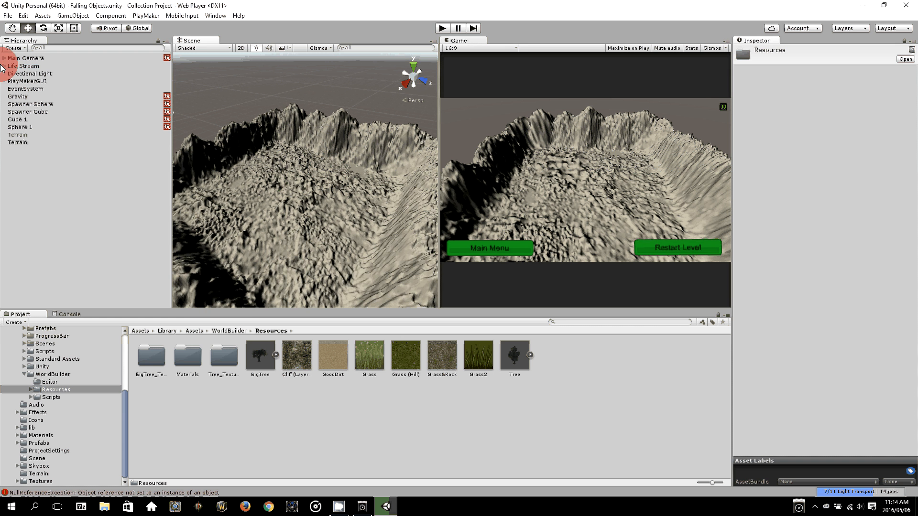
{"action": "double_click", "coordinate": [19, 142]}
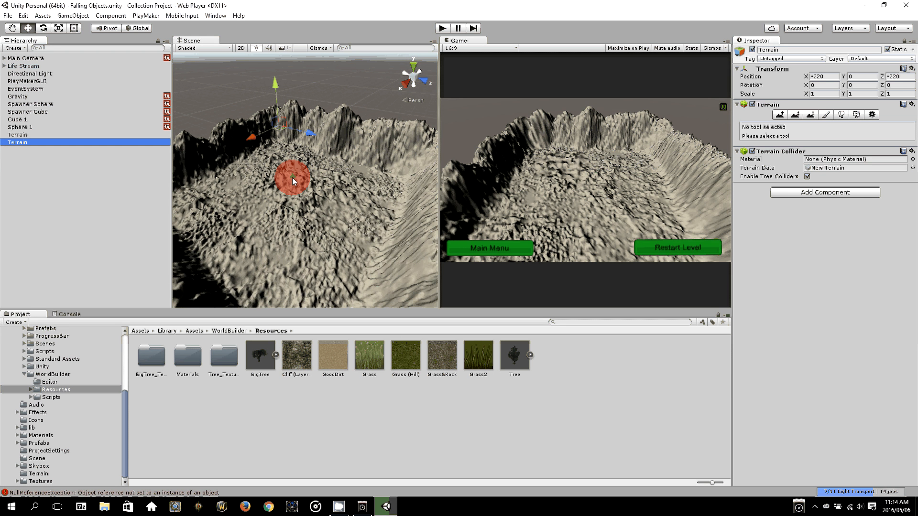
{"action": "left_click", "coordinate": [808, 115]}
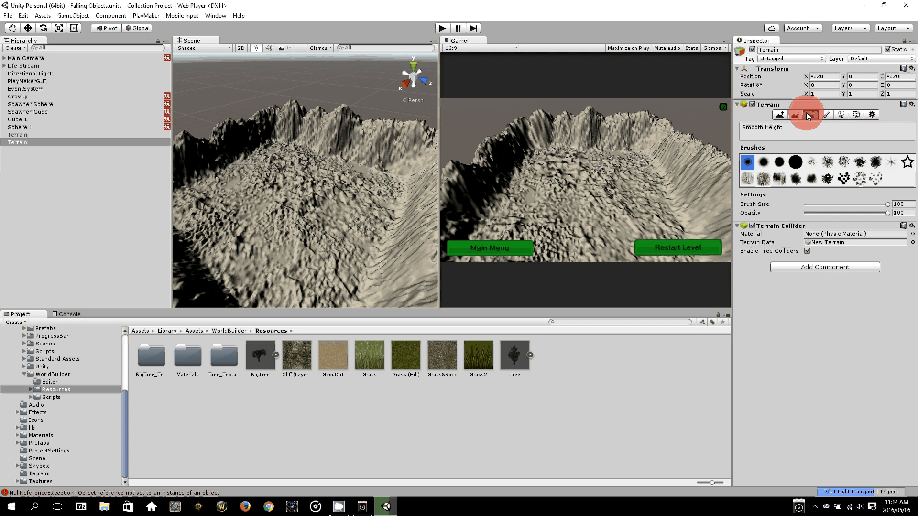
{"action": "left_click", "coordinate": [825, 115]}
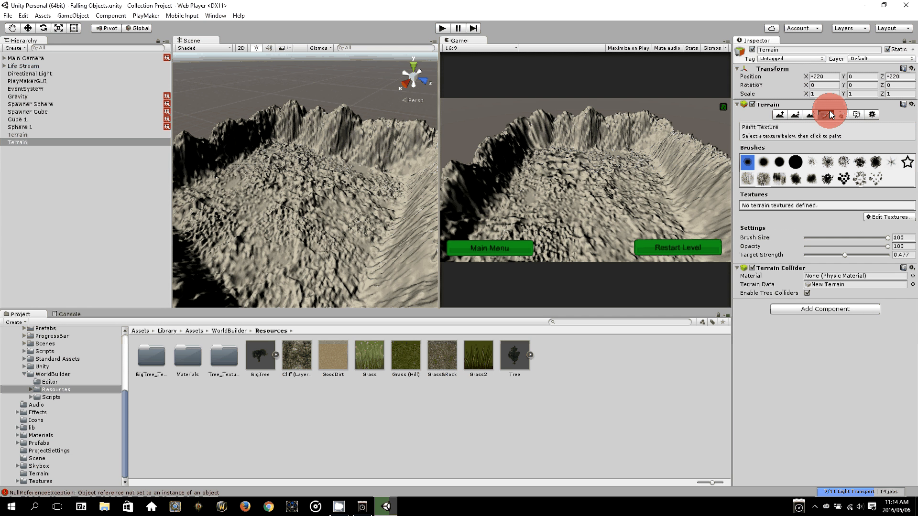
{"action": "left_click", "coordinate": [878, 215]}
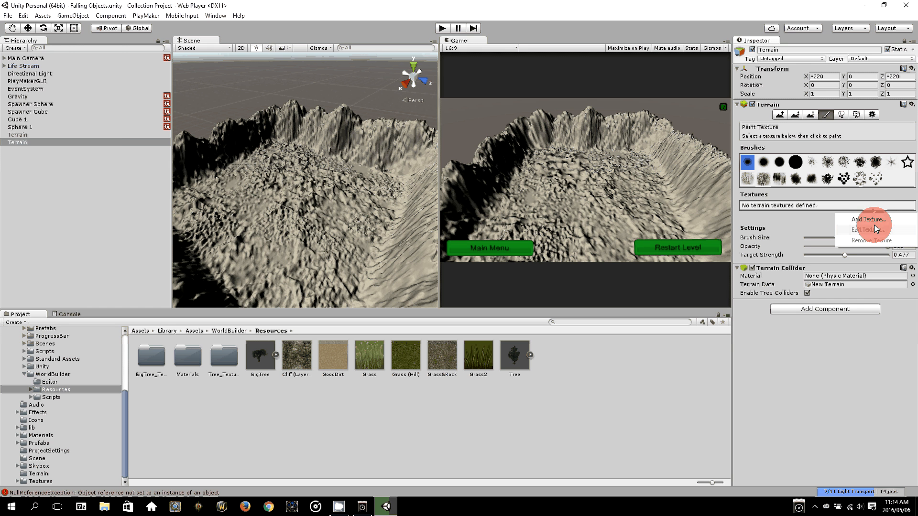
{"action": "left_click", "coordinate": [874, 223]}
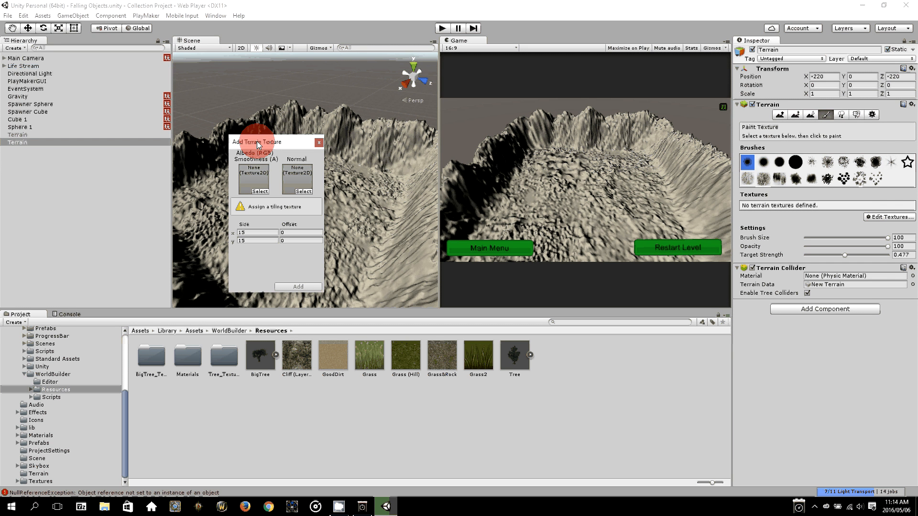
{"action": "left_click_drag", "start_coordinate": [257, 142], "coordinate": [200, 159]}
Search the textures for "grass" and assign Grass (Hill) as the new terrain texture's albedo
{"action": "left_click", "coordinate": [207, 205]}
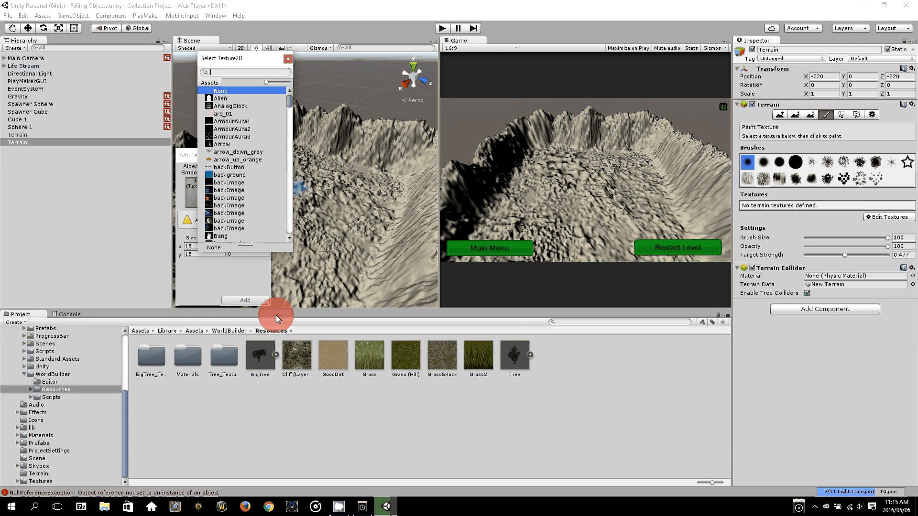
{"action": "type", "text": "gras"}
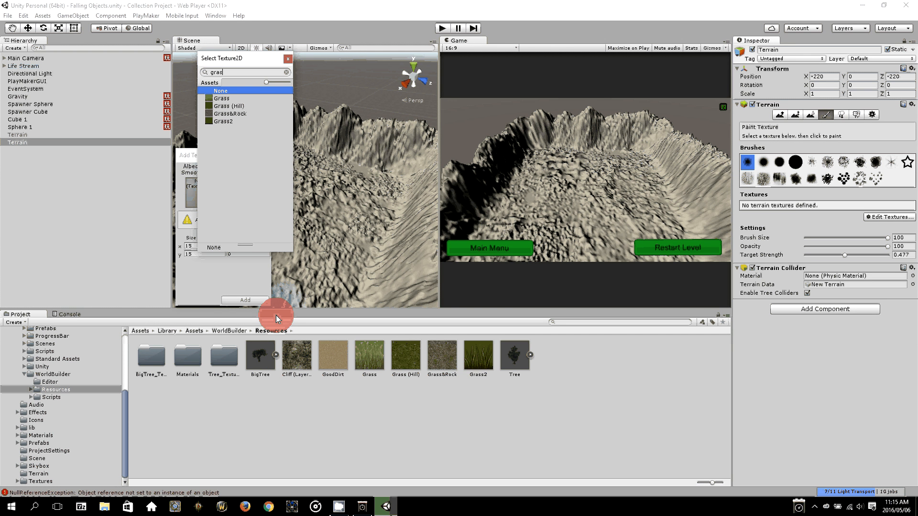
{"action": "type", "text": "s"}
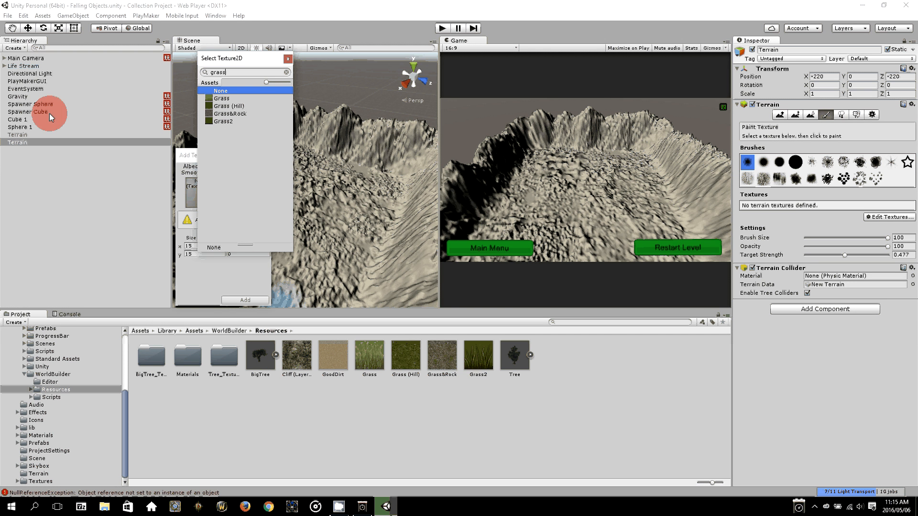
{"action": "left_click", "coordinate": [228, 105]}
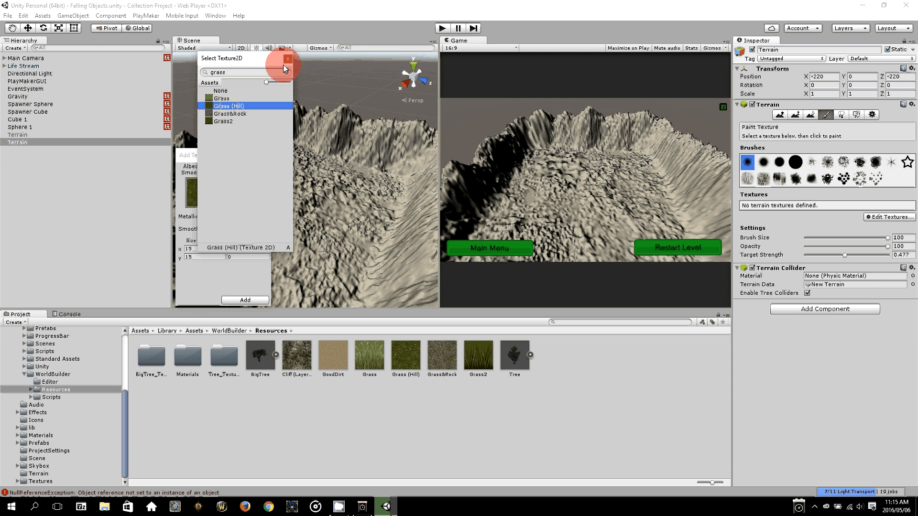
{"action": "left_click", "coordinate": [285, 61]}
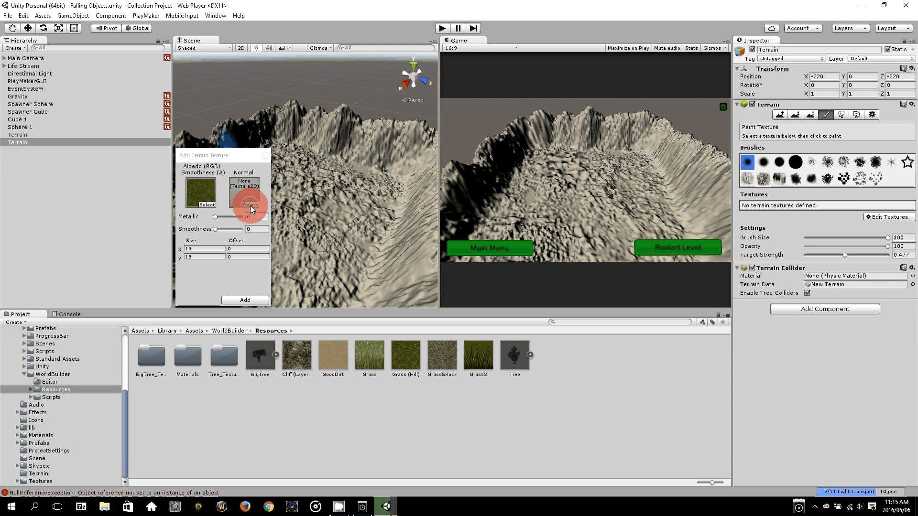
Assign Grass (Hill) as the normal map too and add the texture to the terrain
{"action": "left_click", "coordinate": [250, 205]}
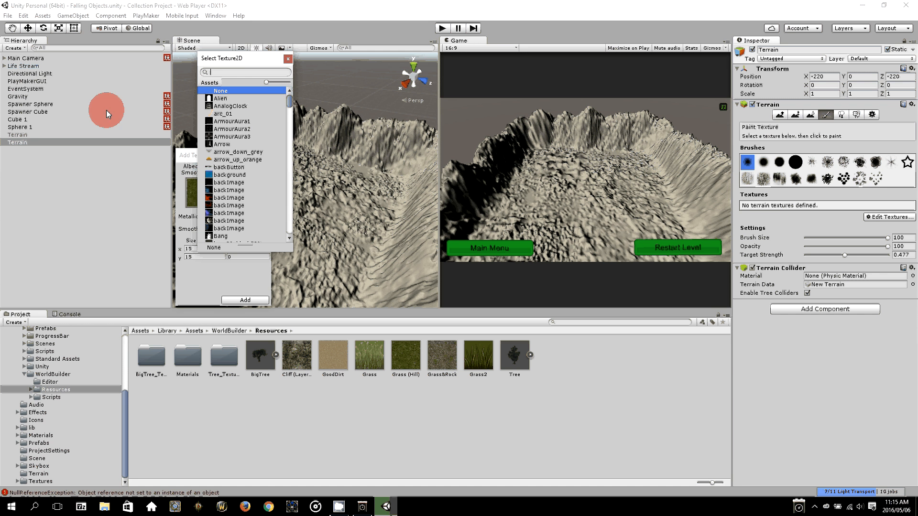
{"action": "type", "text": "grass"}
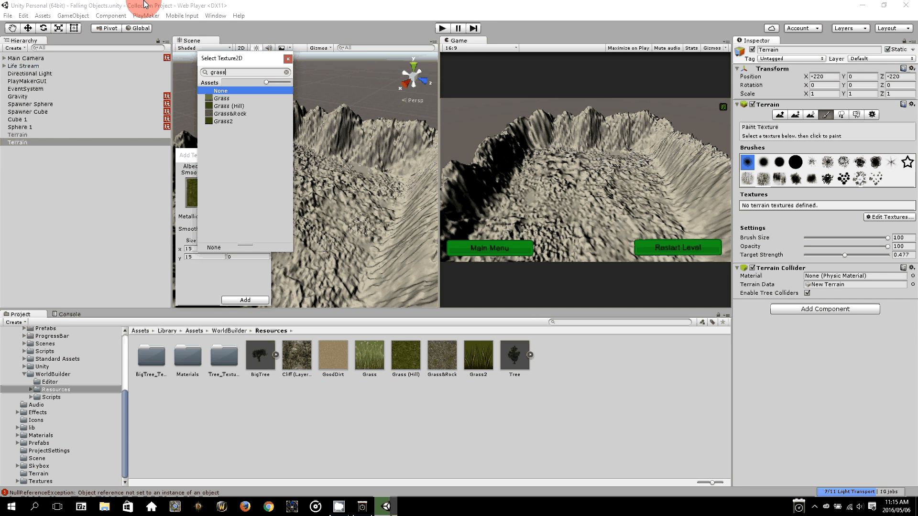
{"action": "left_click", "coordinate": [235, 107]}
{"action": "left_click", "coordinate": [219, 161]}
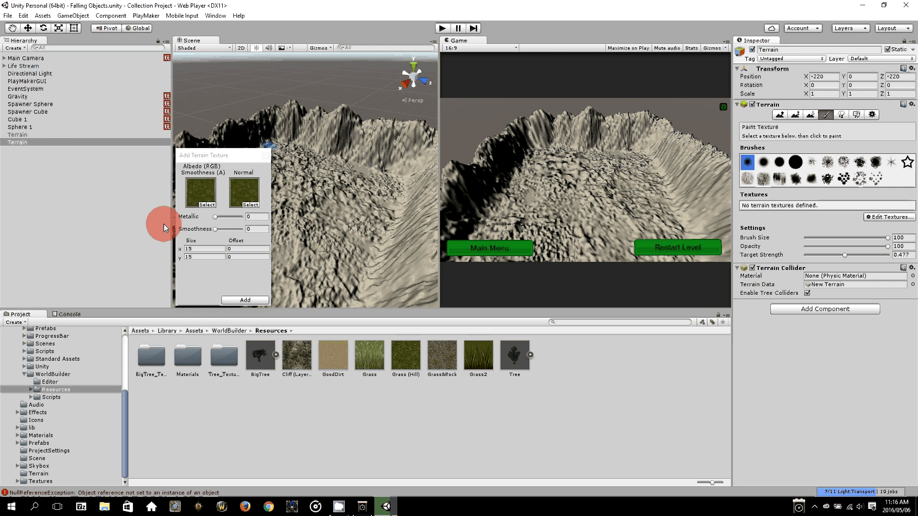
{"action": "left_click", "coordinate": [220, 216]}
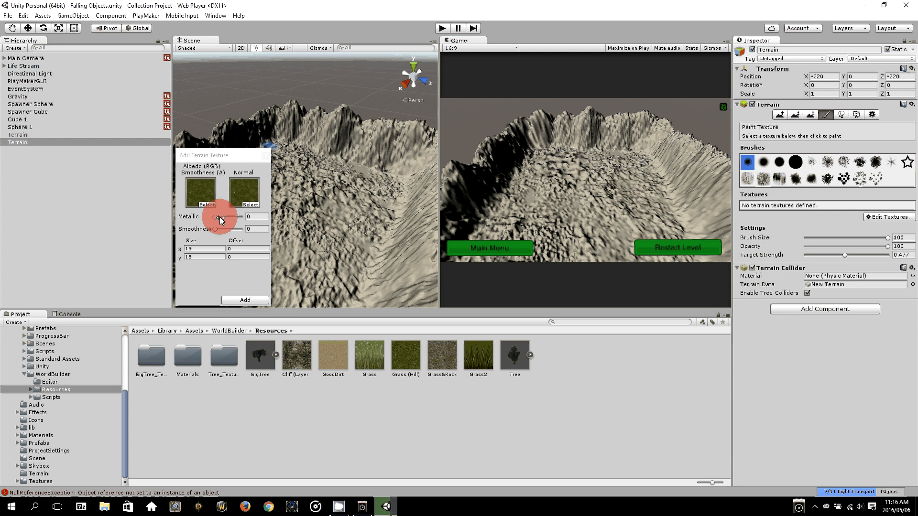
{"action": "left_click", "coordinate": [254, 298]}
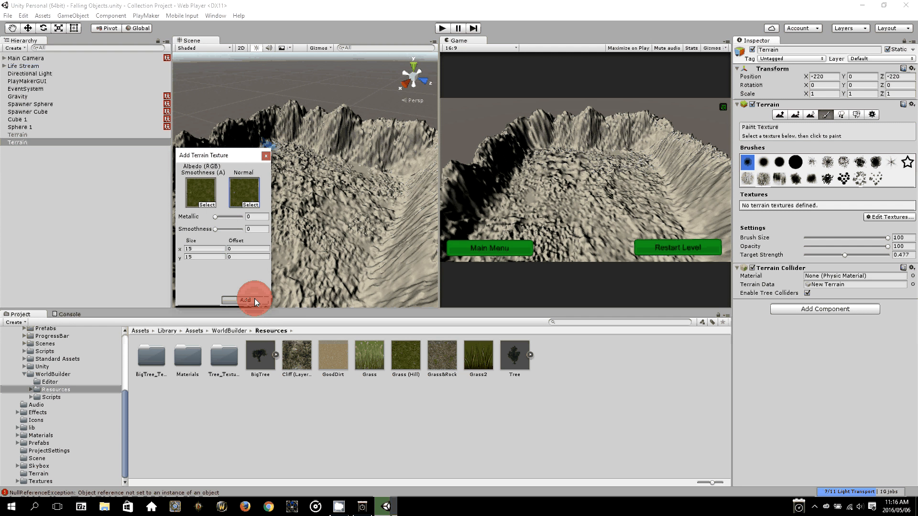
Start adding a second terrain texture and assign Grass as its albedo
{"action": "left_click", "coordinate": [323, 203]}
{"action": "middle_click_drag", "start_coordinate": [323, 203], "coordinate": [336, 183]}
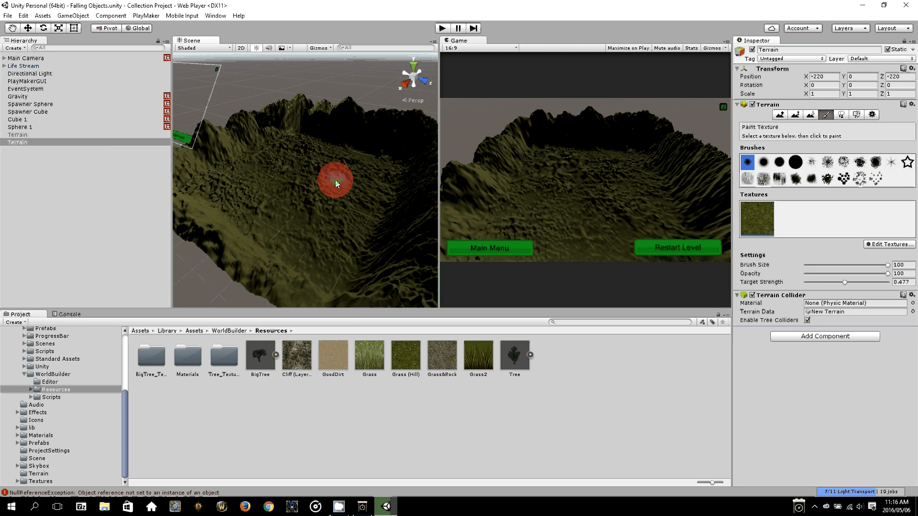
{"action": "scroll", "coordinate": [337, 183], "scroll_direction": "up", "scroll_amount": 2}
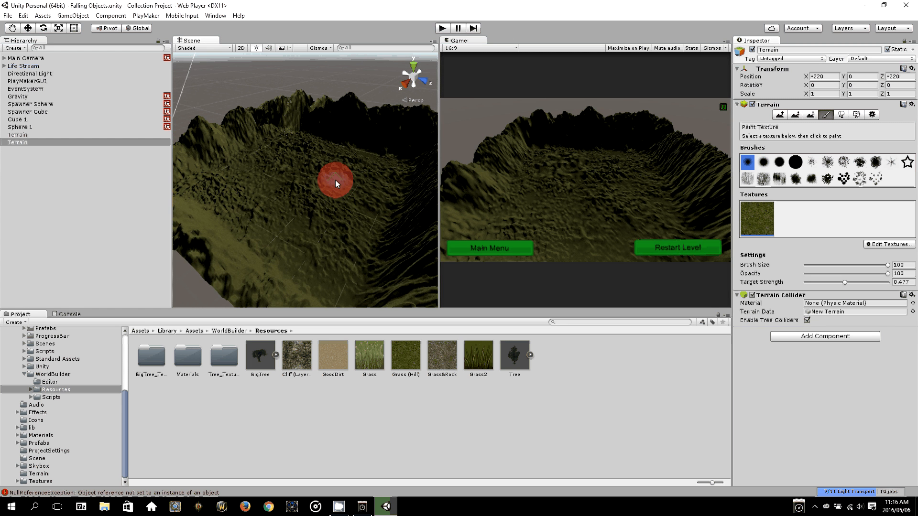
{"action": "middle_click_drag", "start_coordinate": [336, 181], "coordinate": [314, 201]}
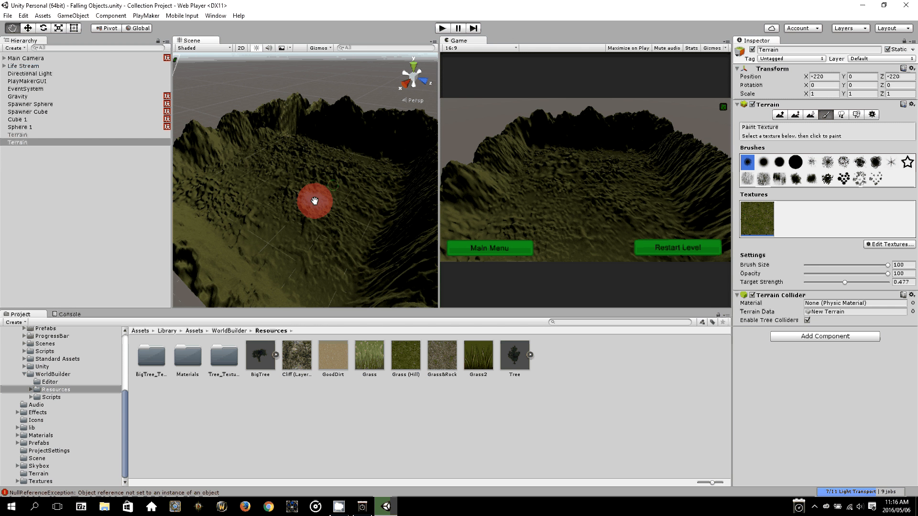
{"action": "left_click", "coordinate": [900, 240]}
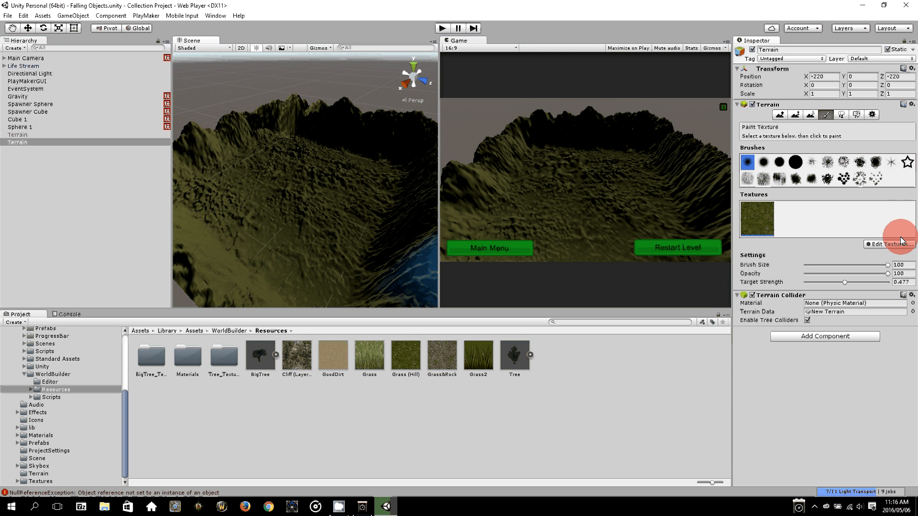
{"action": "left_click", "coordinate": [901, 241]}
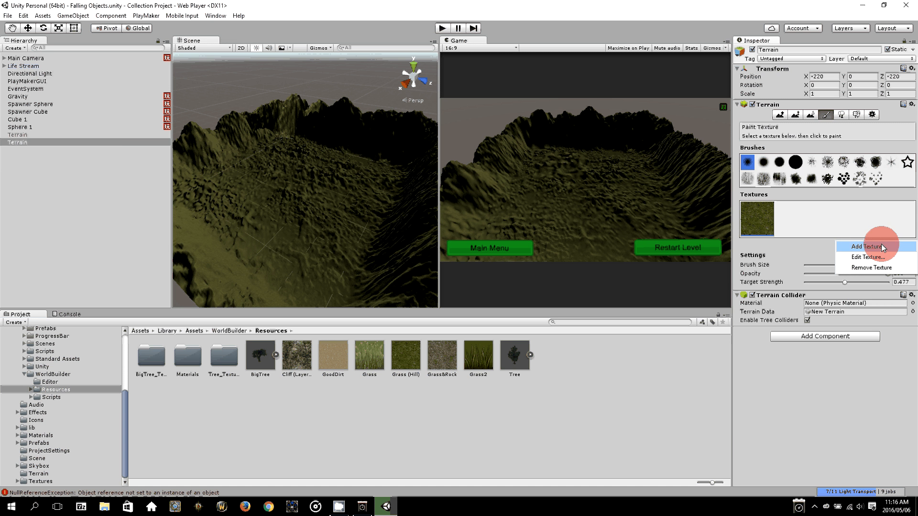
{"action": "left_click", "coordinate": [881, 245]}
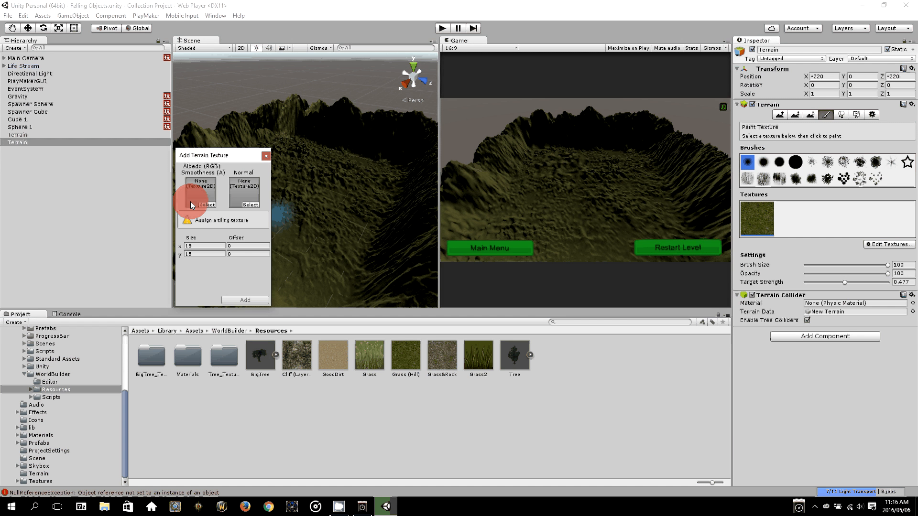
{"action": "left_click", "coordinate": [199, 202]}
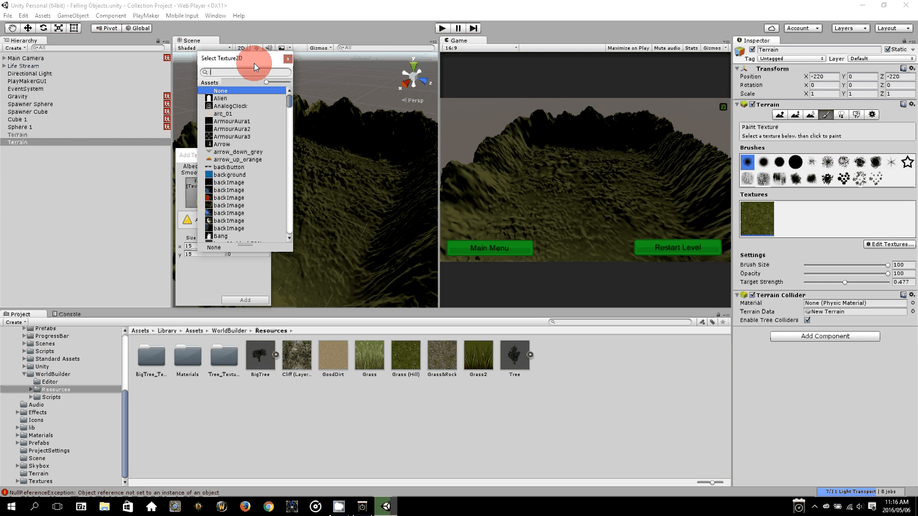
{"action": "type", "text": "gr"}
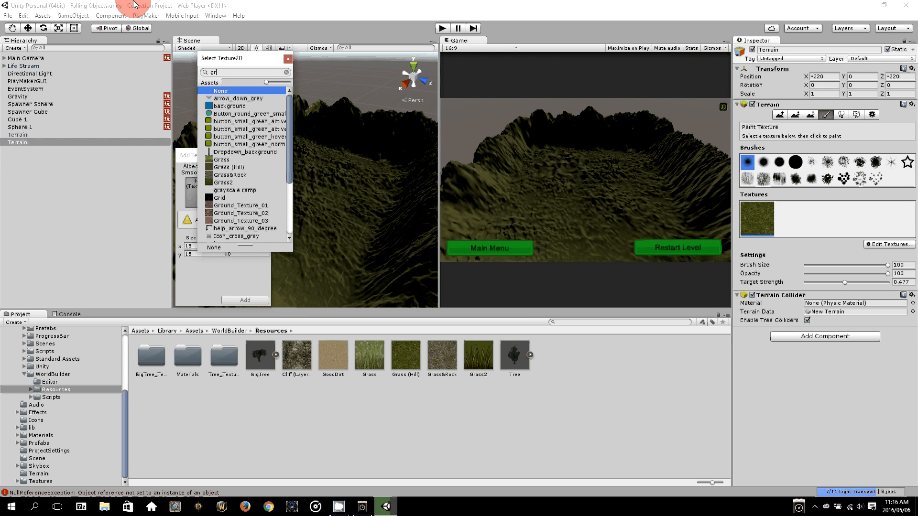
{"action": "type", "text": "ass"}
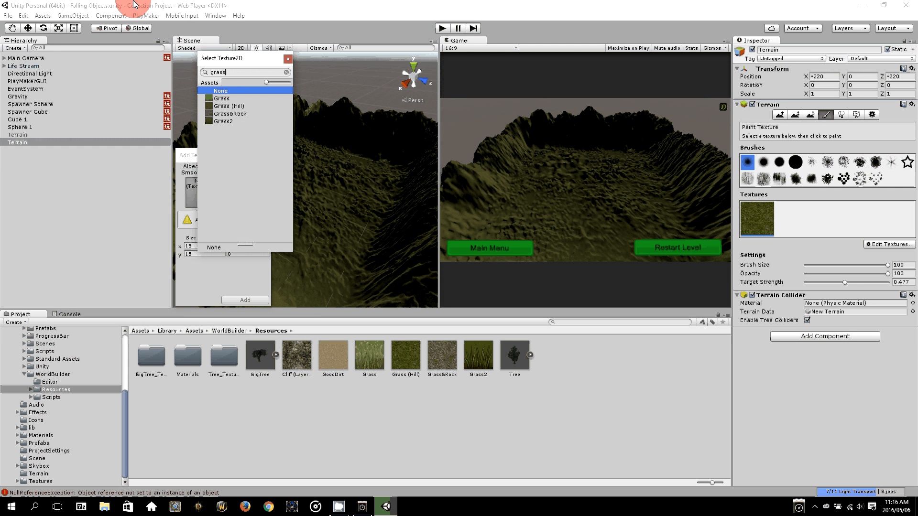
{"action": "left_click", "coordinate": [223, 99]}
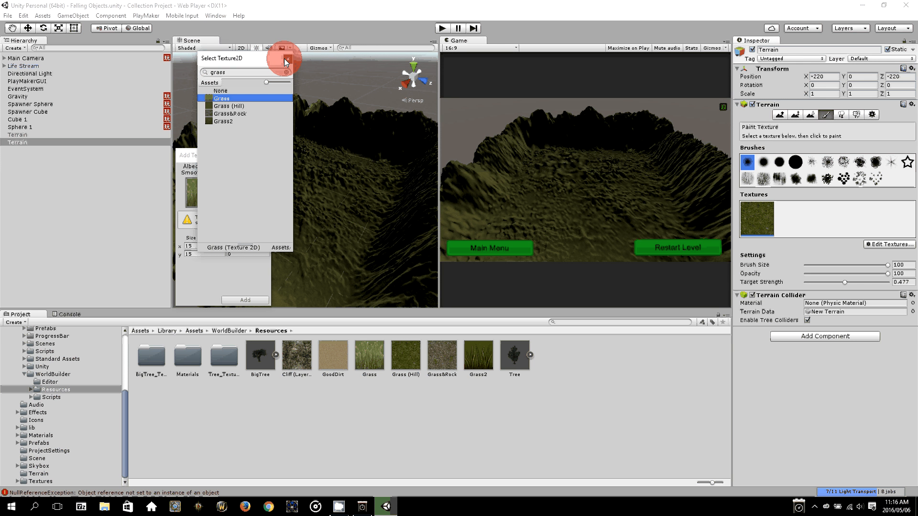
{"action": "left_click", "coordinate": [286, 72]}
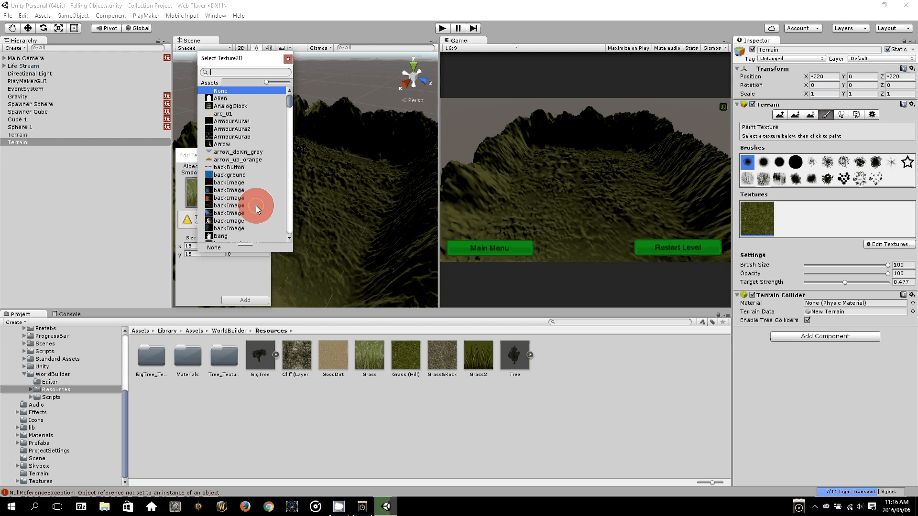
Assign Grass as the second texture's normal map and try to add the texture to the terrain
{"action": "type", "text": "gra"}
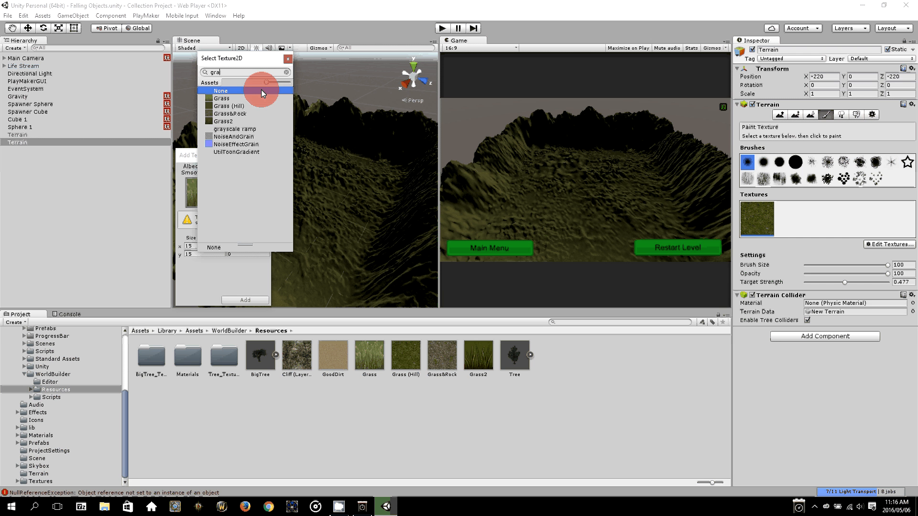
{"action": "type", "text": "ss"}
{"action": "left_click", "coordinate": [249, 99]}
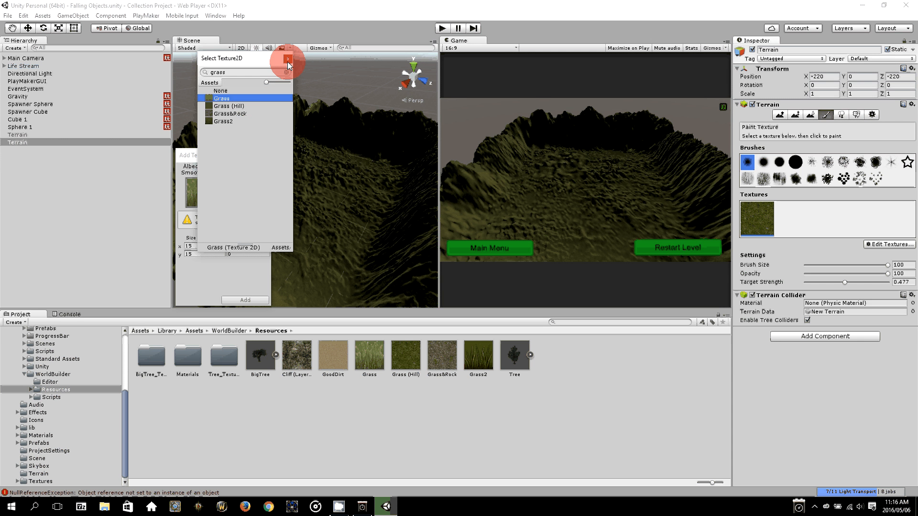
{"action": "left_click", "coordinate": [287, 60]}
{"action": "left_click", "coordinate": [233, 300]}
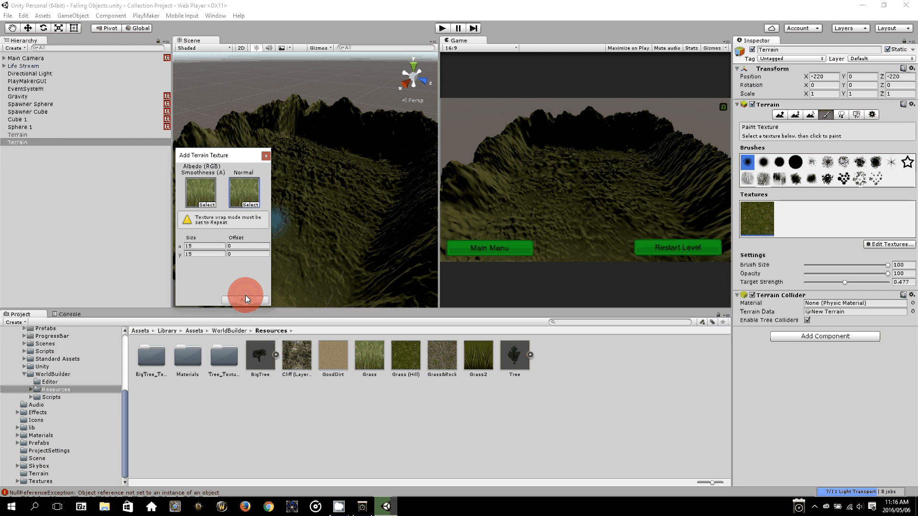
{"action": "left_click_drag", "start_coordinate": [212, 156], "coordinate": [240, 70]}
{"action": "left_click", "coordinate": [266, 210]}
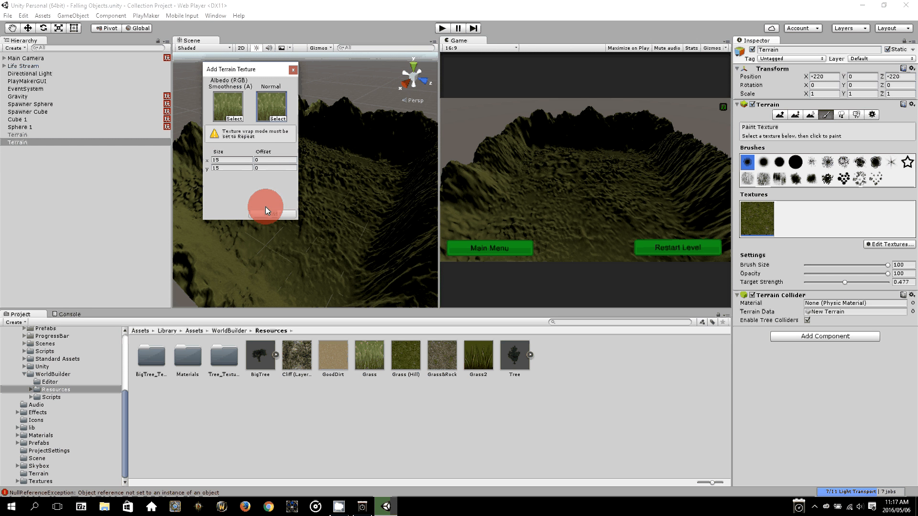
{"action": "left_click", "coordinate": [239, 119]}
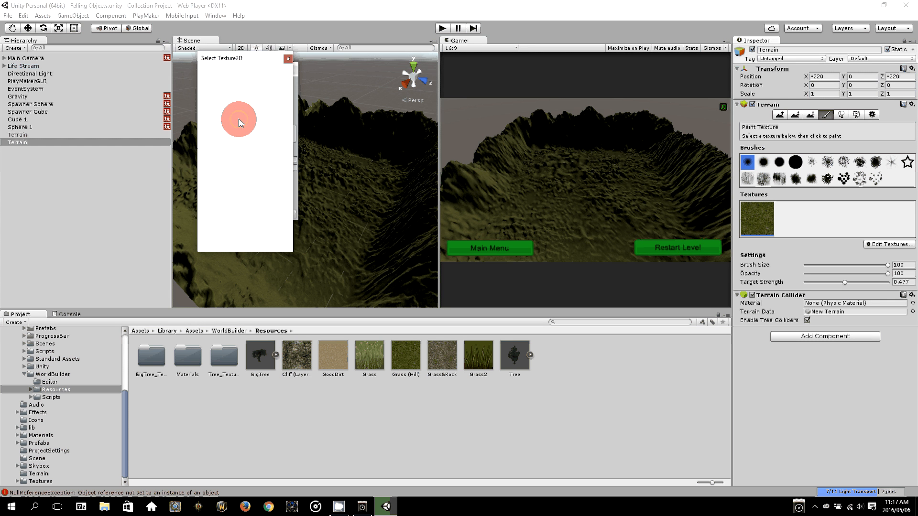
{"action": "left_click", "coordinate": [289, 58]}
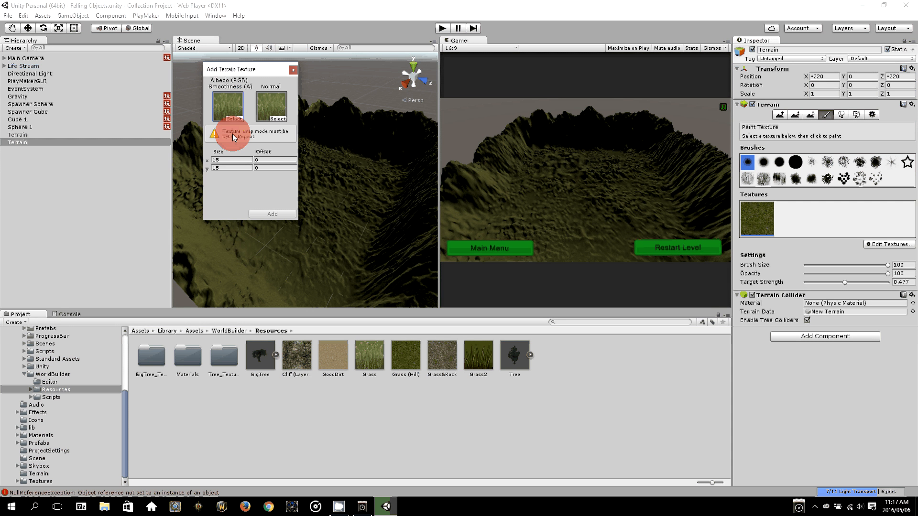
{"action": "left_click", "coordinate": [235, 119]}
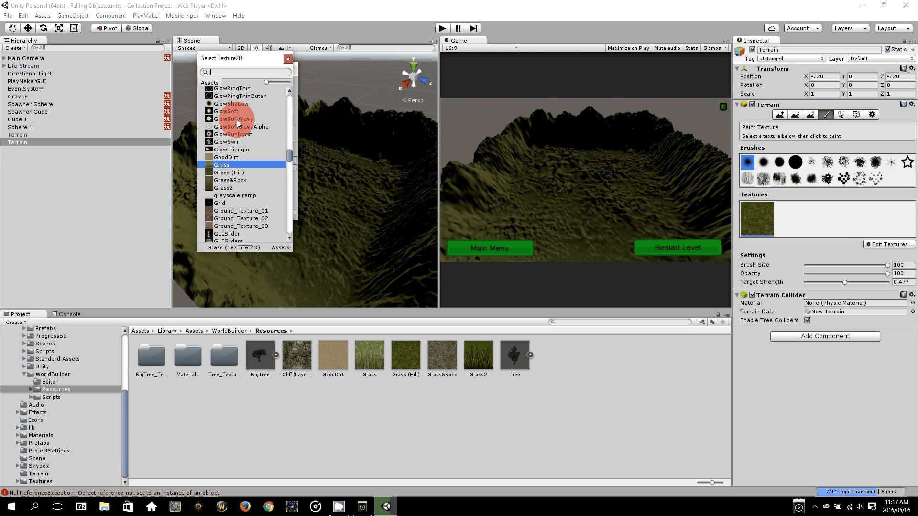
{"action": "left_click", "coordinate": [227, 179]}
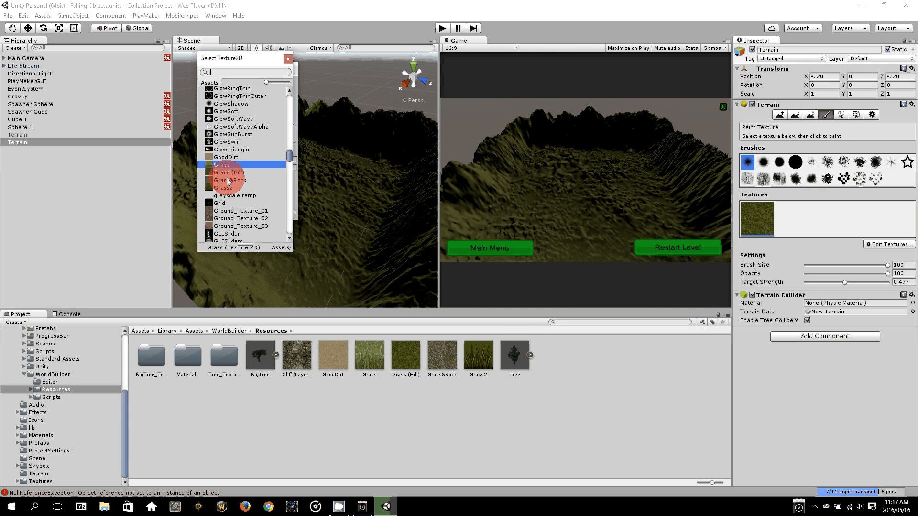
{"action": "left_click", "coordinate": [177, 182]}
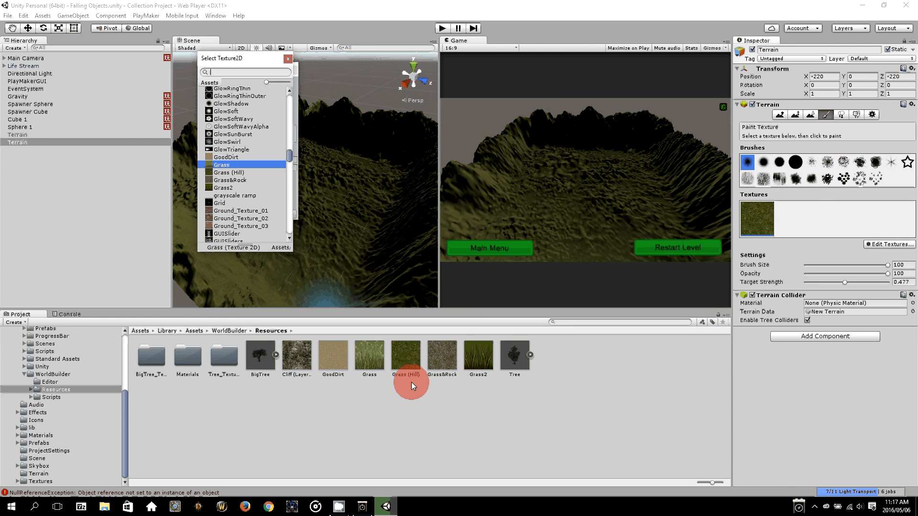
{"action": "left_click", "coordinate": [291, 58]}
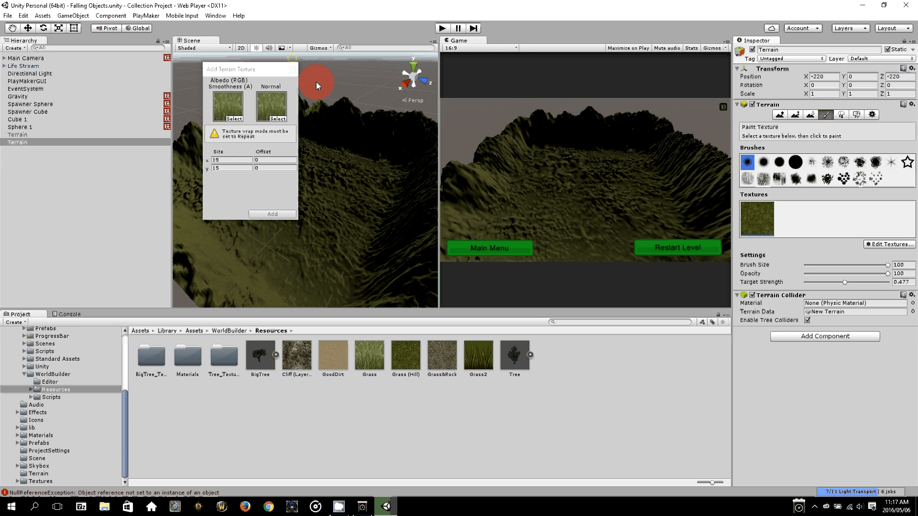
Cancel the pending Grass texture and remove the existing Grass (Hill) texture from the terrain
{"action": "left_click", "coordinate": [293, 70]}
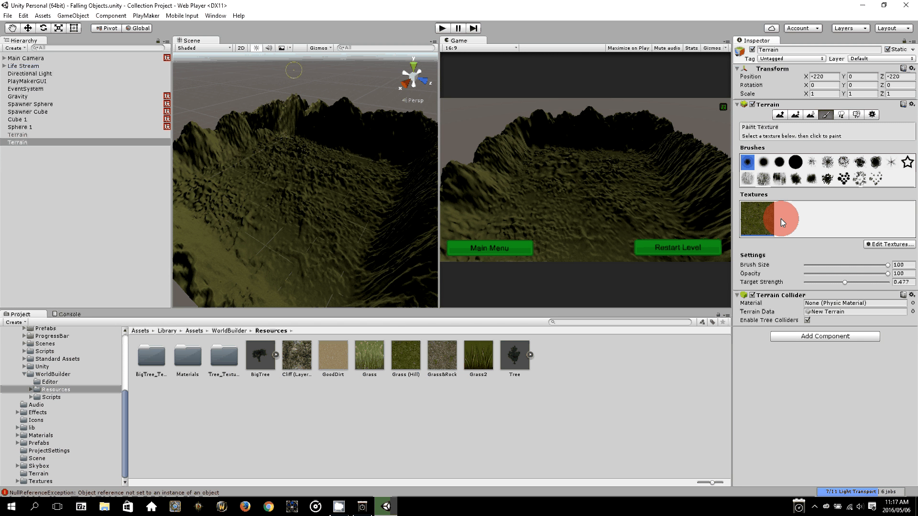
{"action": "left_click", "coordinate": [891, 244]}
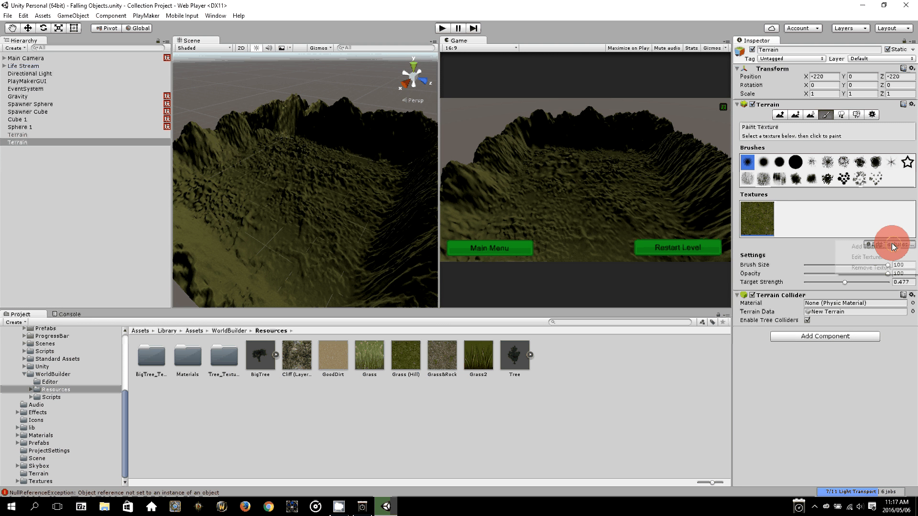
{"action": "left_click", "coordinate": [871, 268]}
Start adding a new terrain texture, search for "grass" and assign Grass&Rock as its albedo
{"action": "left_click", "coordinate": [876, 231]}
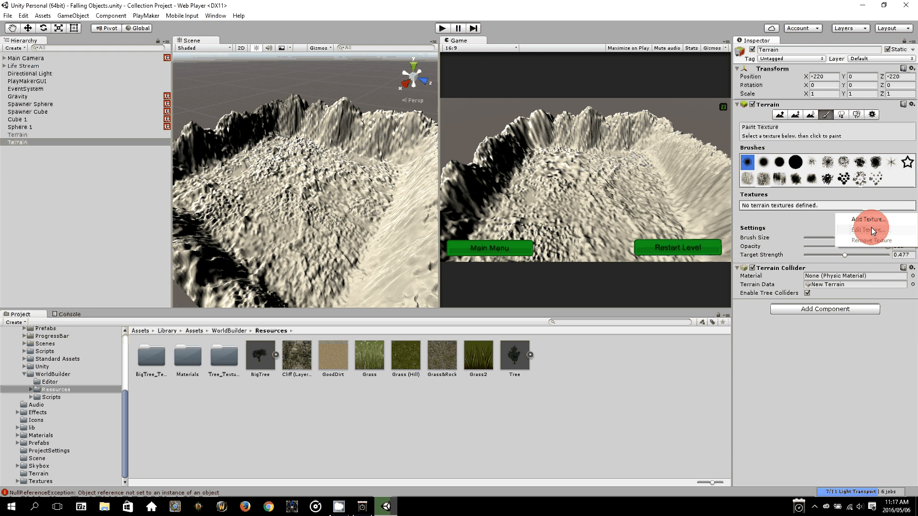
{"action": "left_click", "coordinate": [870, 228]}
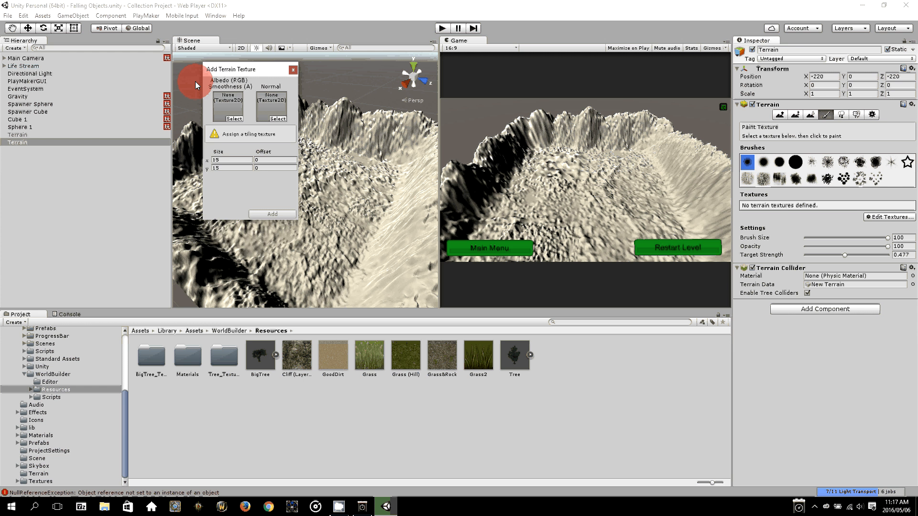
{"action": "left_click", "coordinate": [234, 119]}
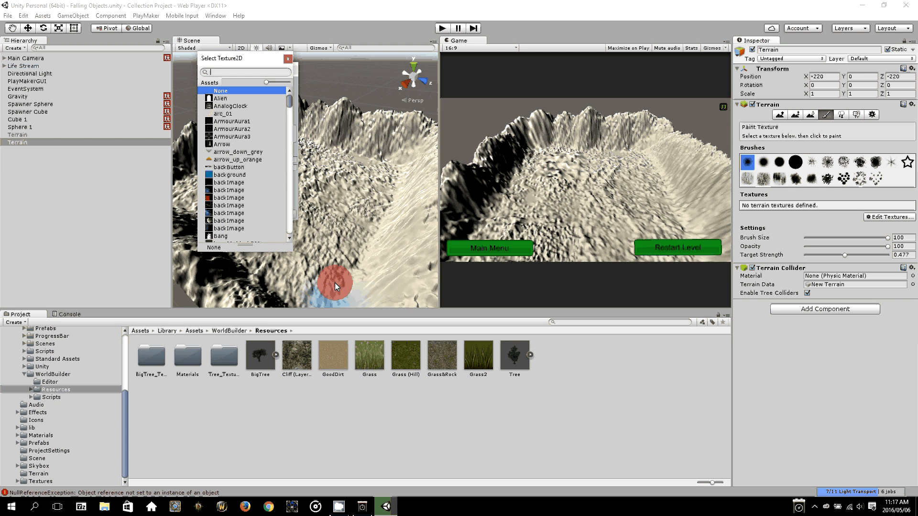
{"action": "type", "text": "gra"}
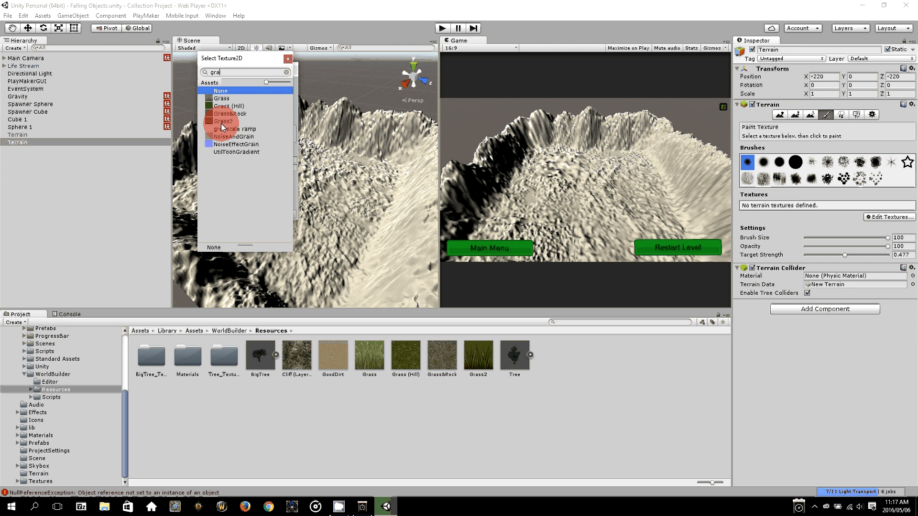
{"action": "type", "text": "ss"}
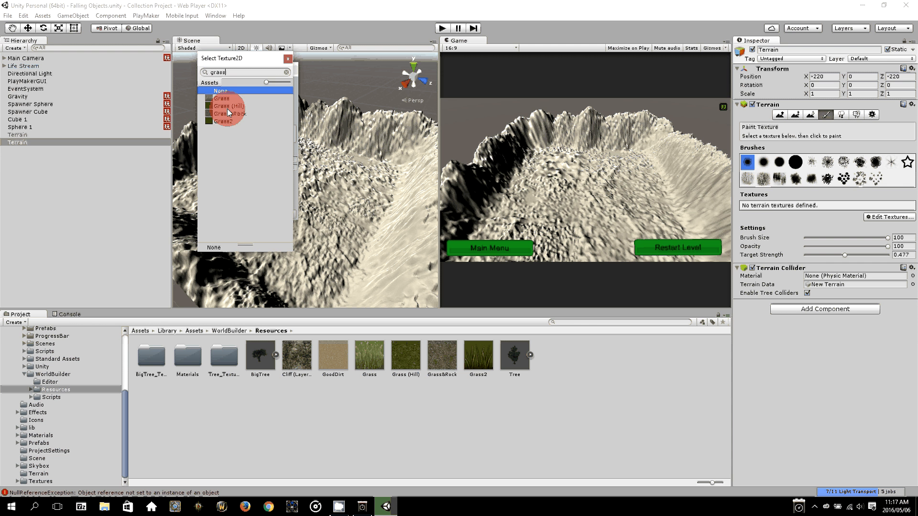
{"action": "left_click", "coordinate": [228, 113]}
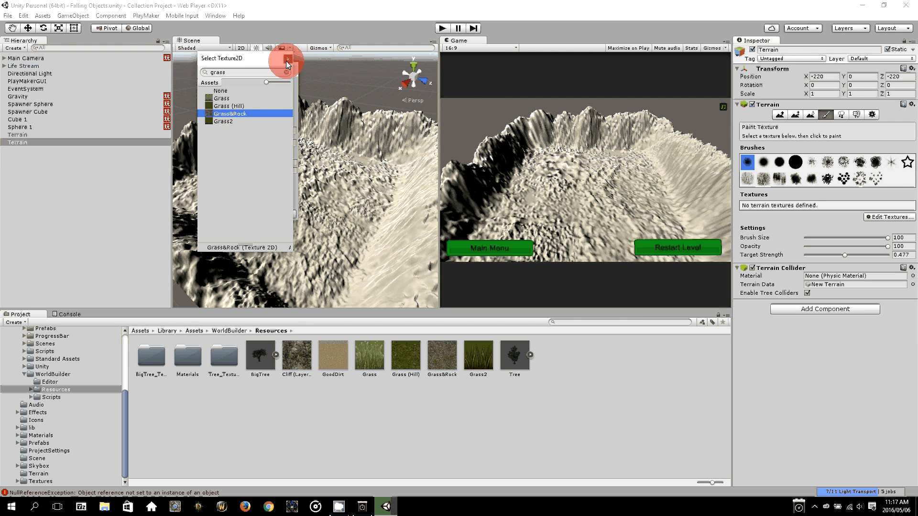
Search for "grass", assign Grass&Rock as the normal map too and add the texture to the terrain
{"action": "left_click", "coordinate": [286, 72]}
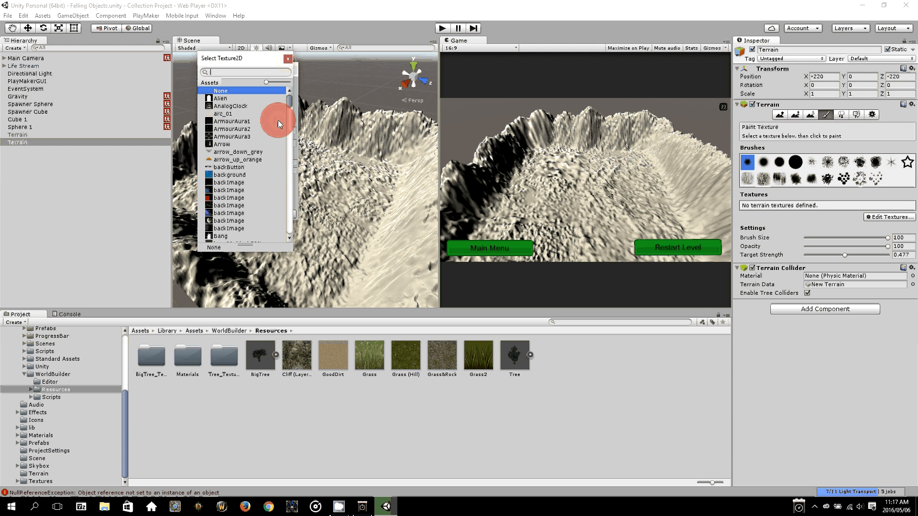
{"action": "type", "text": "f"}
{"action": "key", "text": "BackSpace"}
{"action": "type", "text": "grass"}
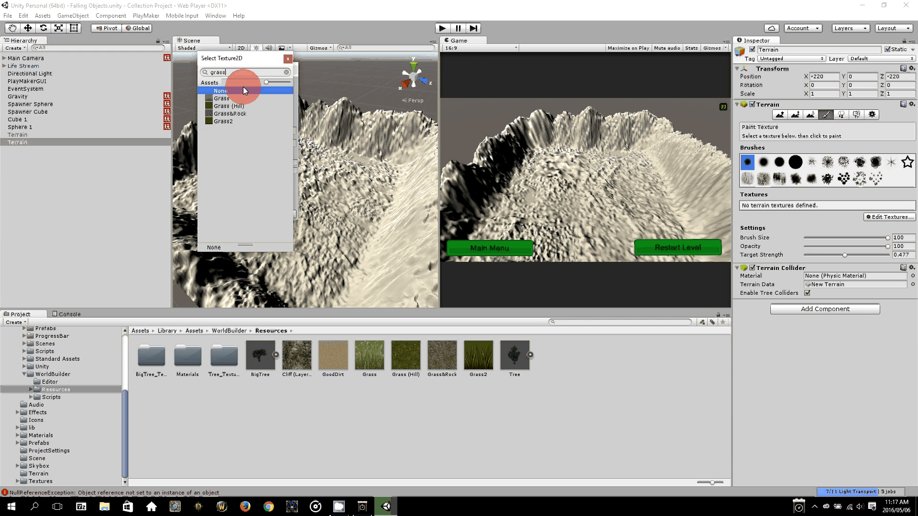
{"action": "left_click", "coordinate": [227, 113]}
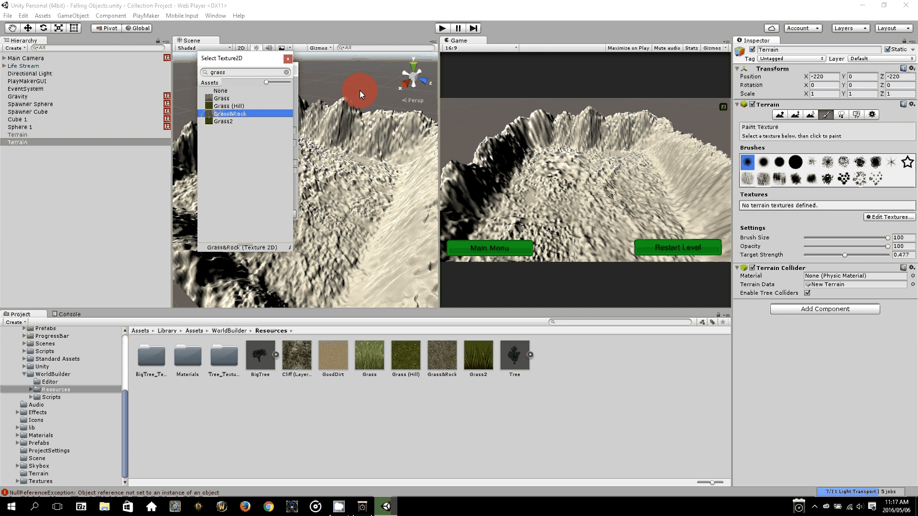
{"action": "left_click", "coordinate": [359, 90]}
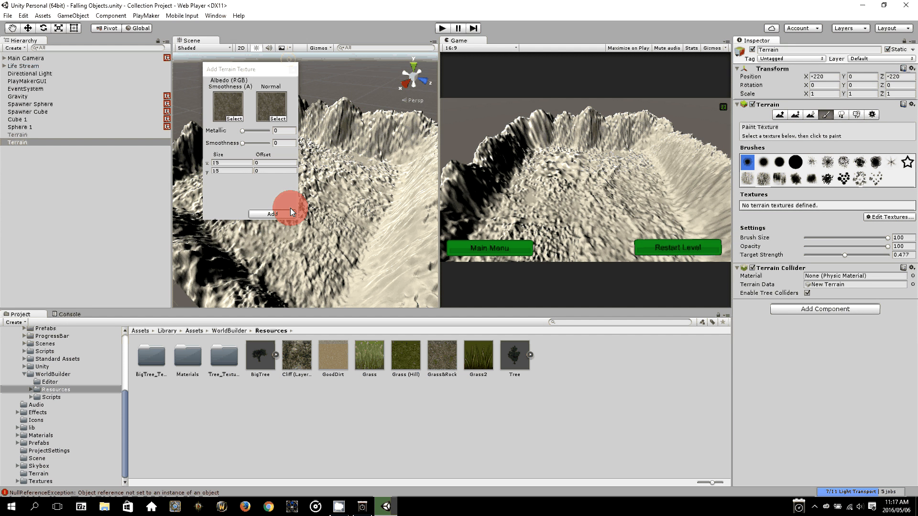
{"action": "left_click", "coordinate": [291, 209]}
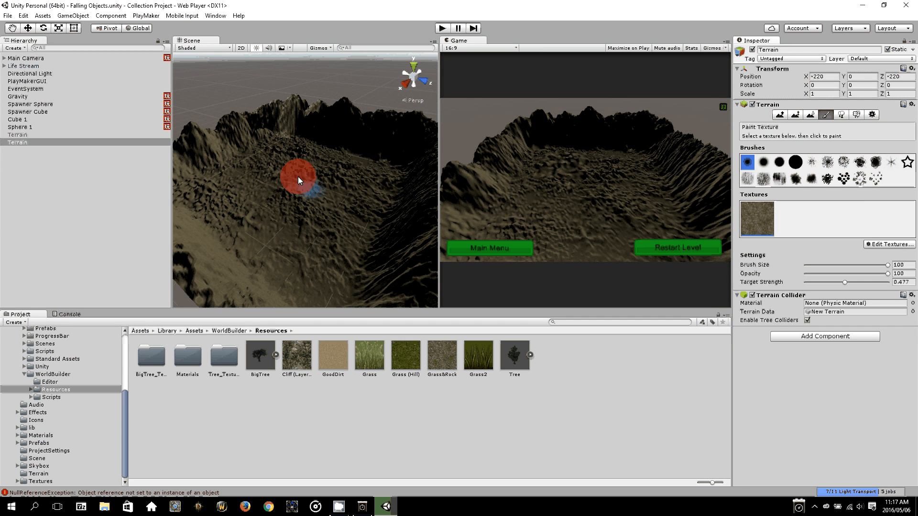
Start adding a second terrain texture, search for "grass" and assign Grass (Hill) as its albedo
{"action": "left_click", "coordinate": [897, 245]}
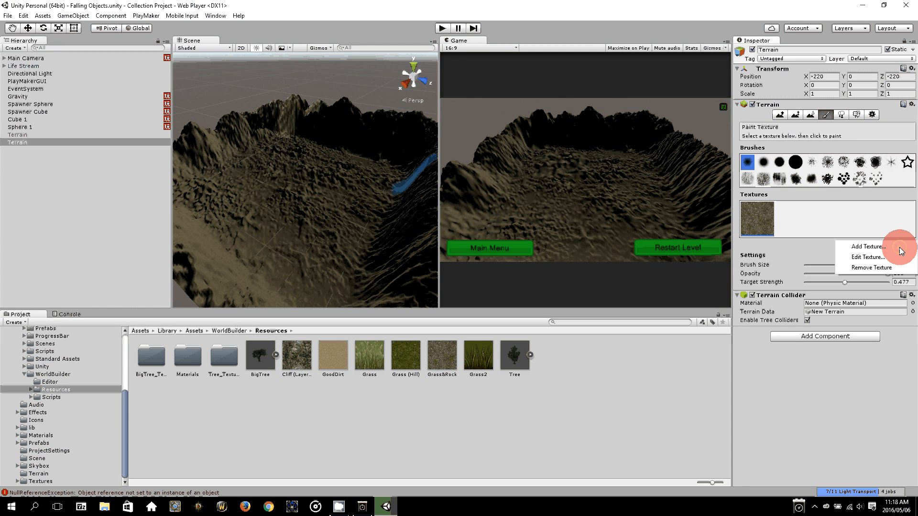
{"action": "left_click", "coordinate": [899, 247]}
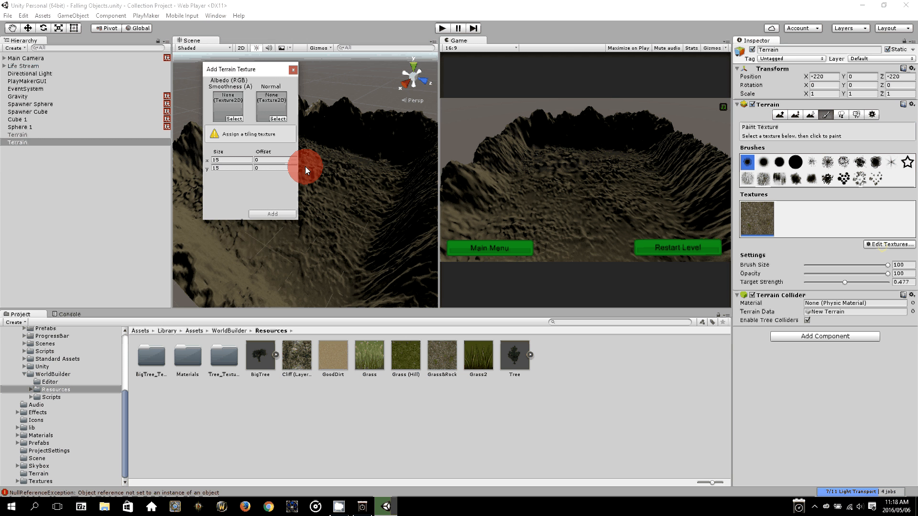
{"action": "left_click", "coordinate": [233, 118]}
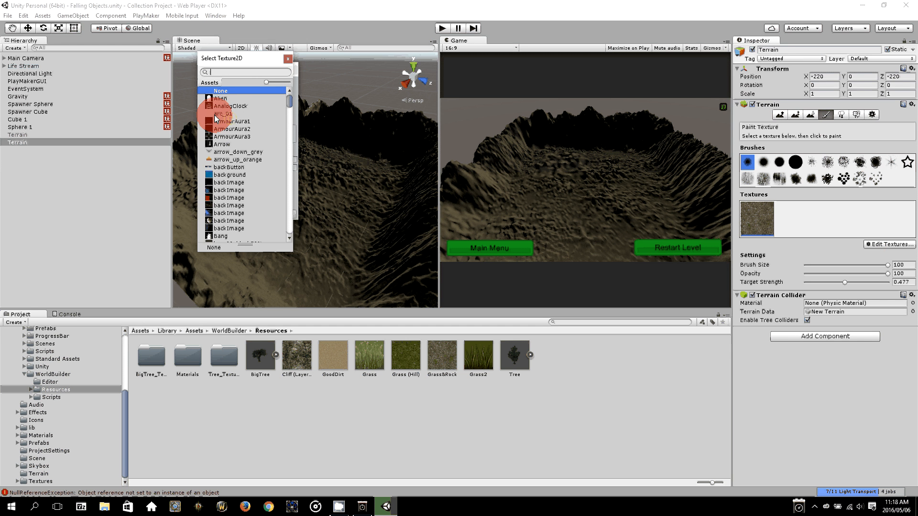
{"action": "type", "text": "grass"}
{"action": "left_click", "coordinate": [214, 114]}
{"action": "left_click", "coordinate": [287, 59]}
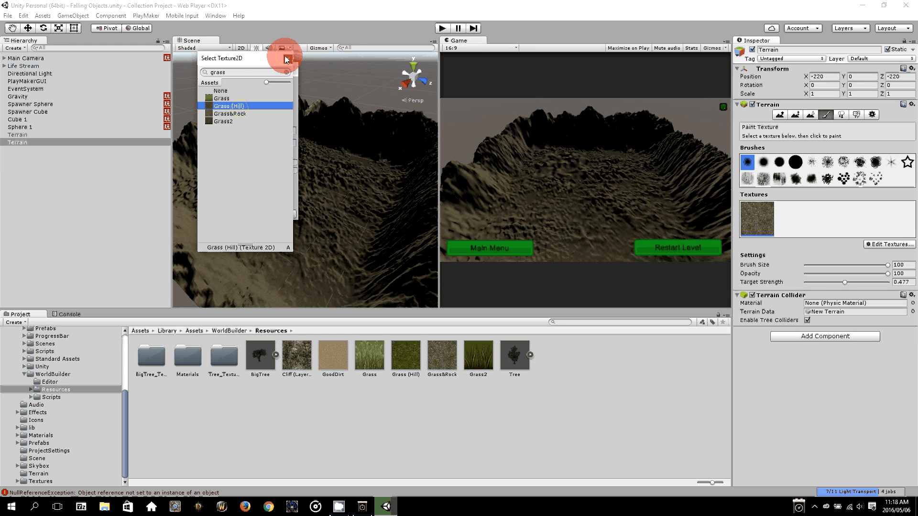
Assign Grass (Hill) as the second texture's normal map and add the texture alongside Grass&Rock
{"action": "left_click", "coordinate": [281, 117]}
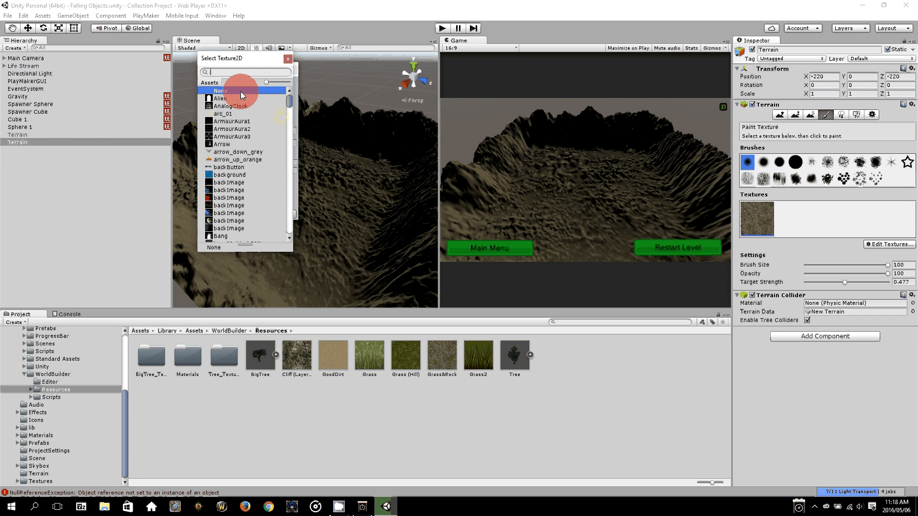
{"action": "type", "text": "grass"}
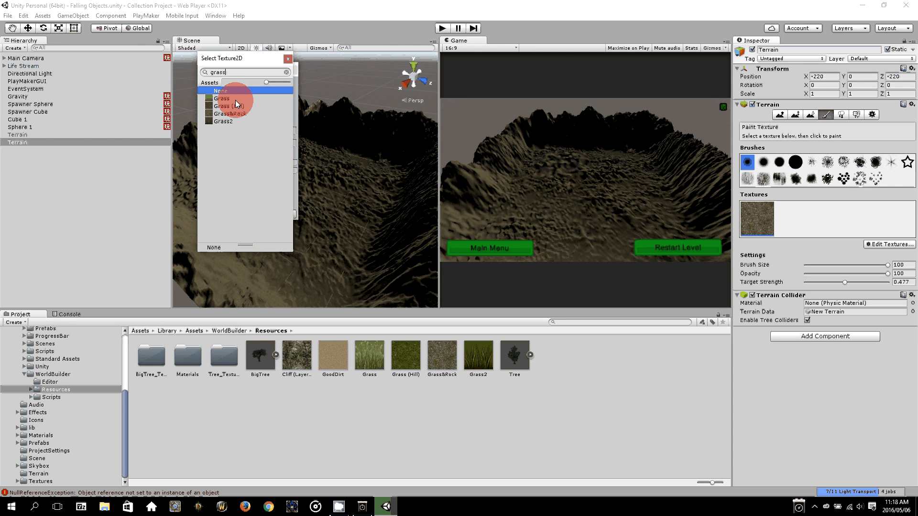
{"action": "left_click", "coordinate": [235, 104]}
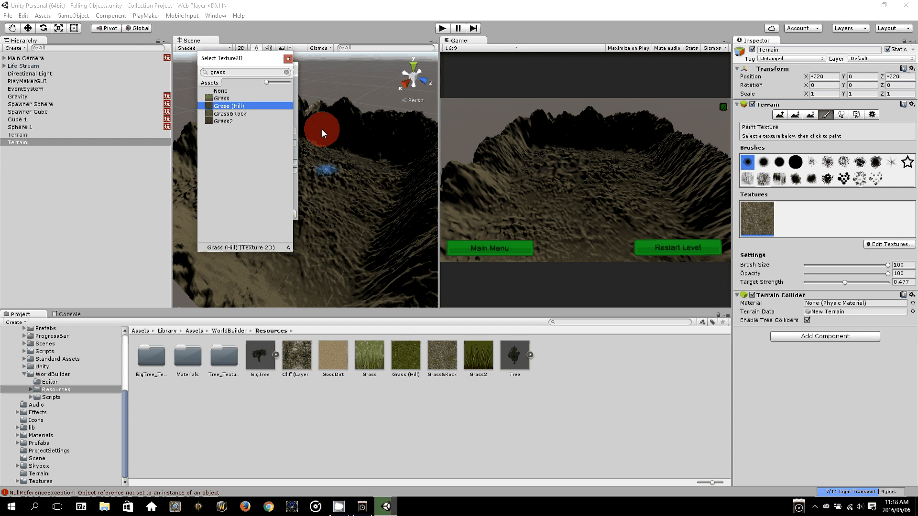
{"action": "left_click", "coordinate": [288, 60]}
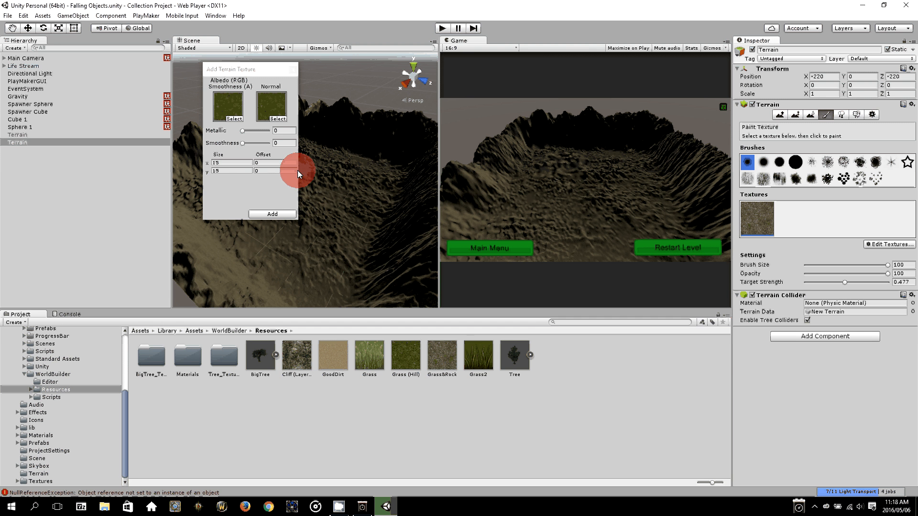
{"action": "left_click", "coordinate": [292, 214]}
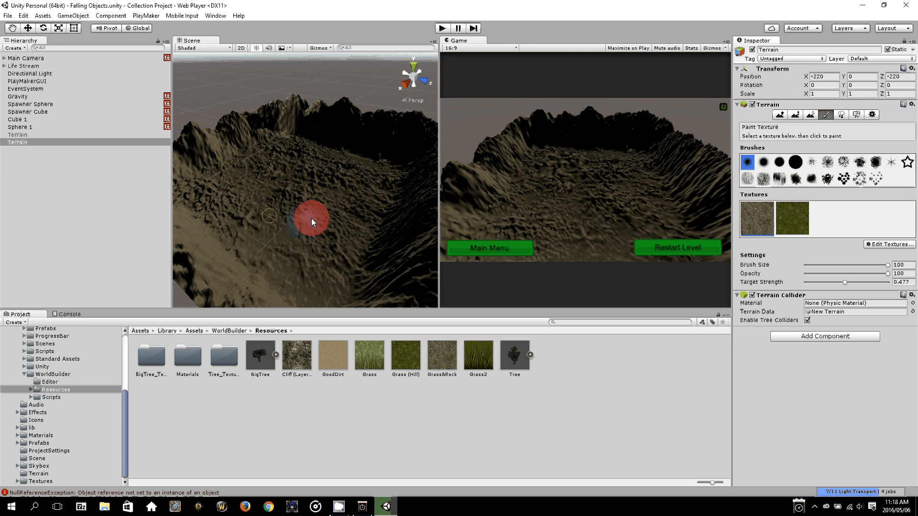
Set the target strength for painting terrain textures to 0.75
{"action": "scroll", "coordinate": [316, 207], "scroll_direction": "up", "scroll_amount": 3}
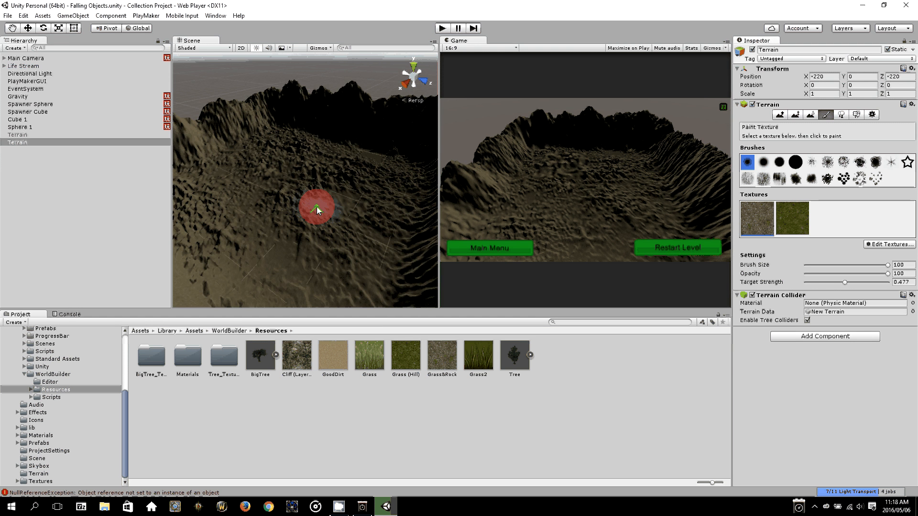
{"action": "right_click_drag", "start_coordinate": [316, 207], "coordinate": [397, 237]}
{"action": "middle_click_drag", "start_coordinate": [305, 157], "coordinate": [387, 181]}
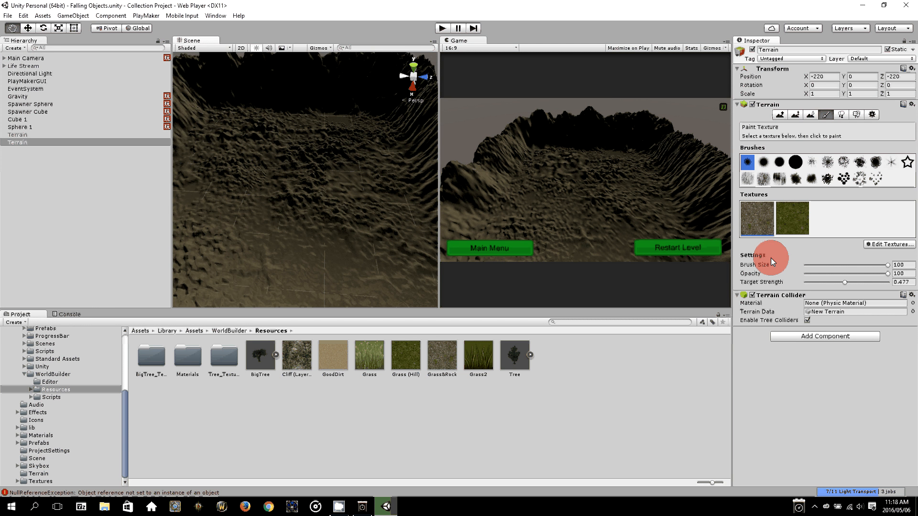
{"action": "scroll", "coordinate": [306, 153], "scroll_direction": "down", "scroll_amount": 3}
{"action": "right_click_drag", "start_coordinate": [306, 154], "coordinate": [27, 133]}
{"action": "middle_click_drag", "start_coordinate": [284, 195], "coordinate": [267, 245]}
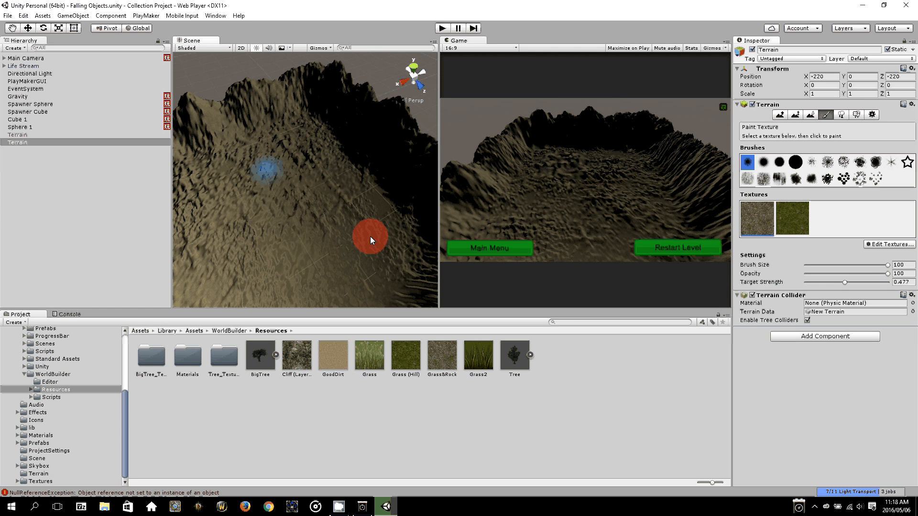
{"action": "left_click", "coordinate": [852, 282]}
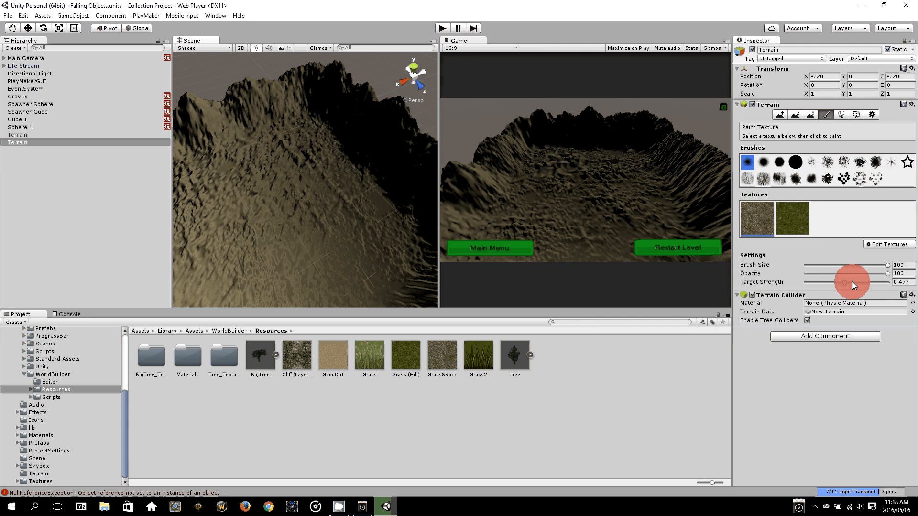
{"action": "left_click", "coordinate": [845, 282]}
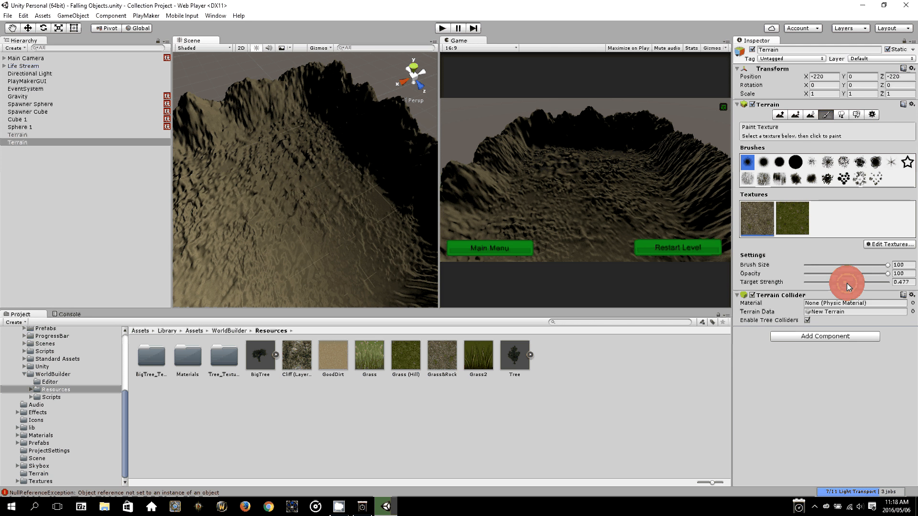
{"action": "left_click", "coordinate": [913, 282]}
{"action": "left_click_drag", "start_coordinate": [846, 283], "coordinate": [865, 287]}
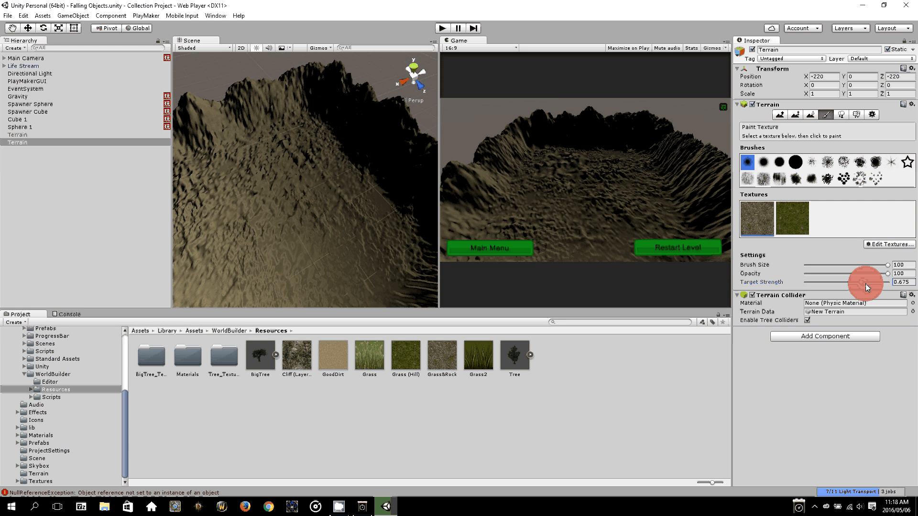
{"action": "type", "text": ".75"}
{"action": "left_click", "coordinate": [609, 197]}
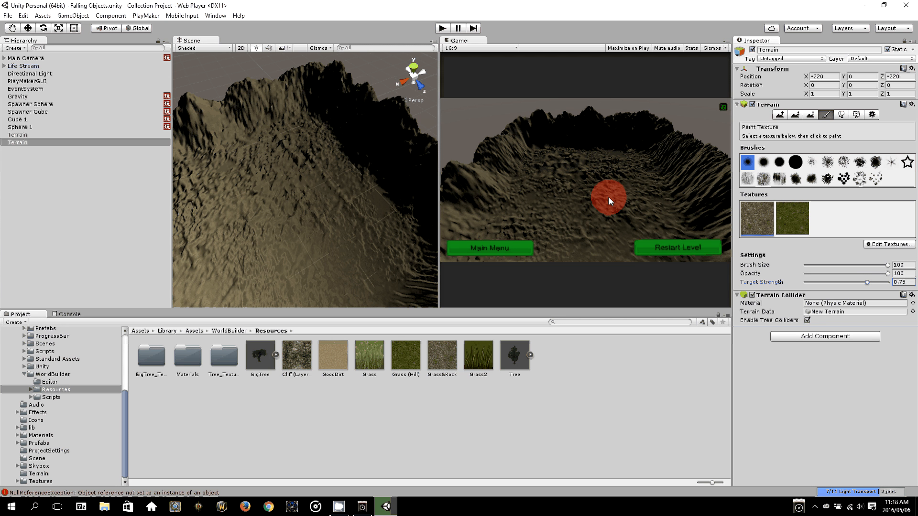
Select Grass (Hill) as the texture to paint on the terrain
{"action": "left_click", "coordinate": [784, 218]}
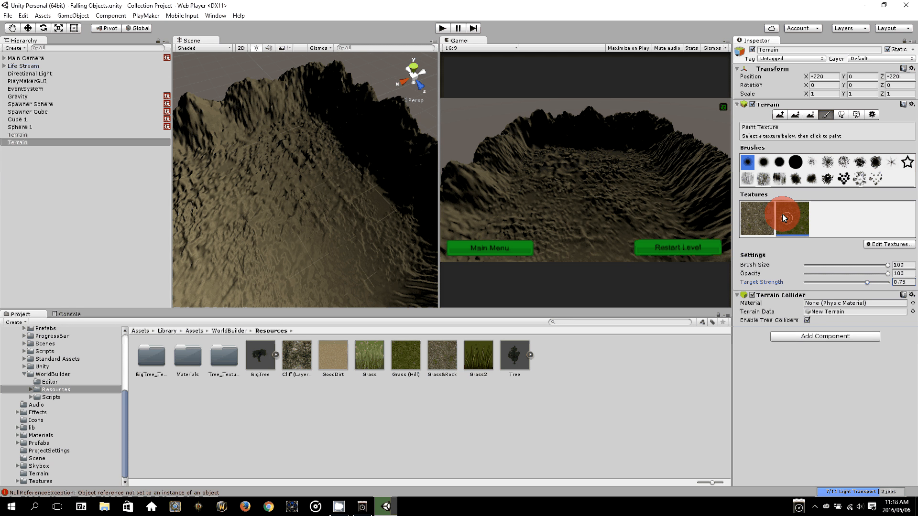
{"action": "left_click", "coordinate": [325, 201]}
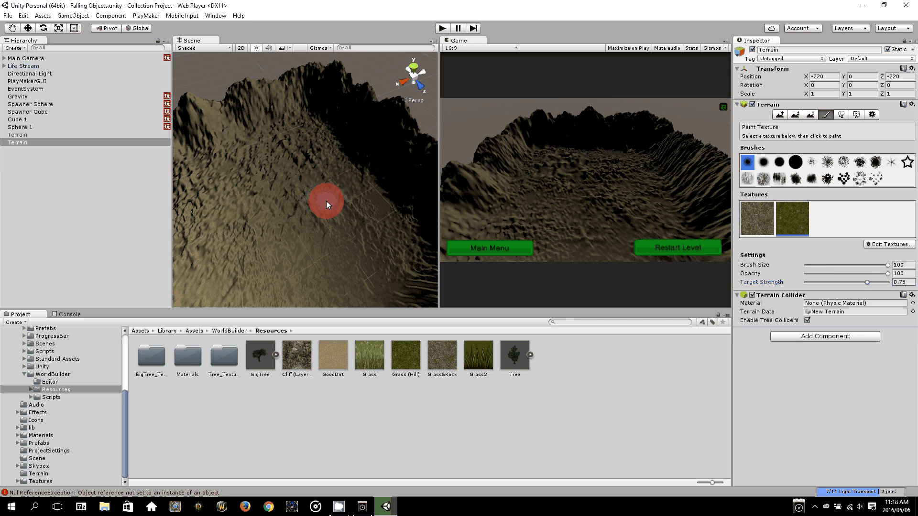
{"action": "left_click", "coordinate": [790, 221]}
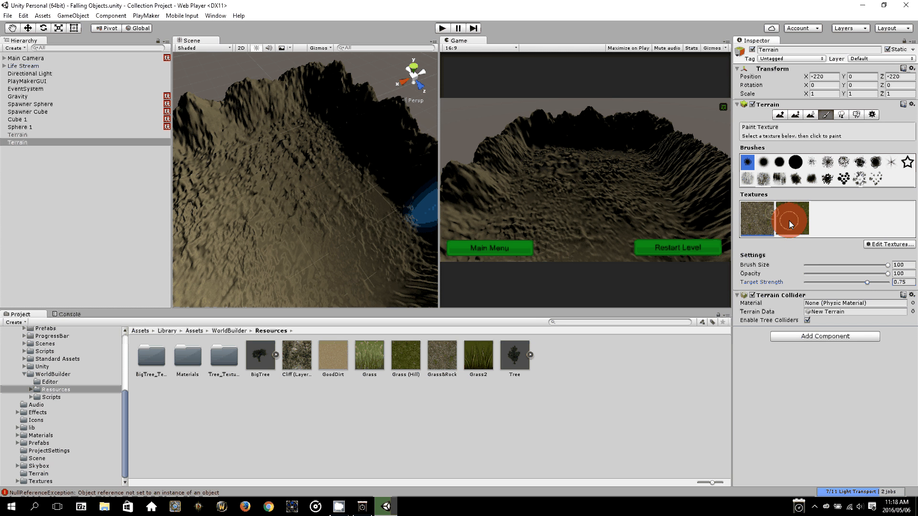
{"action": "left_click", "coordinate": [385, 215]}
Try several brush shapes for texture painting and choose the rough, streaky brush that begins the second brush row
{"action": "left_click", "coordinate": [799, 163]}
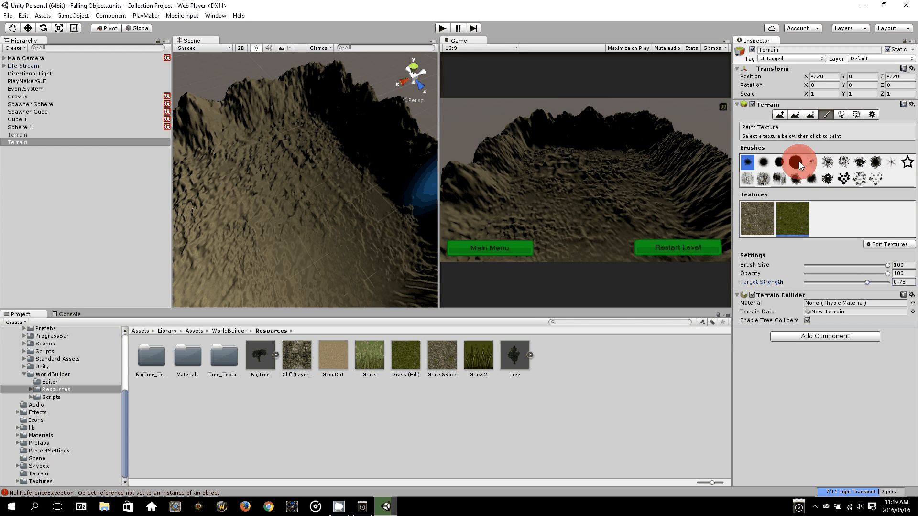
{"action": "left_click", "coordinate": [858, 178]}
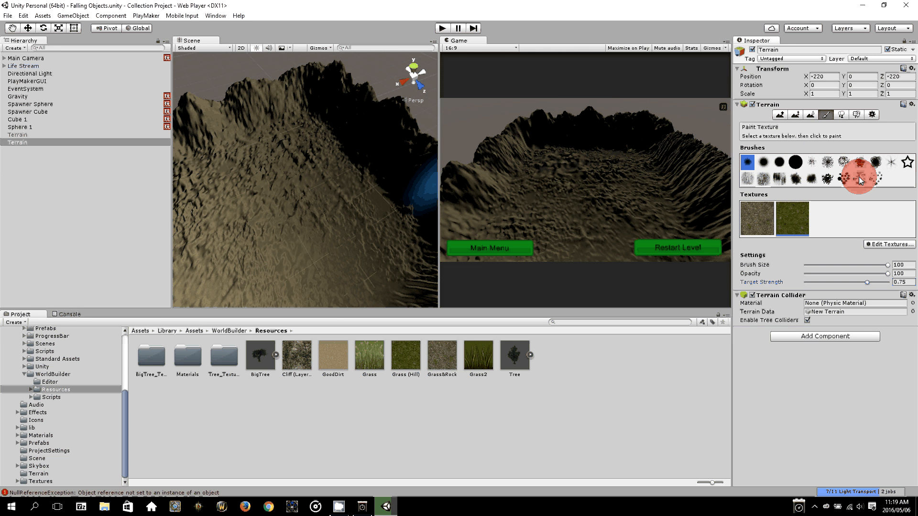
{"action": "left_click", "coordinate": [796, 178]}
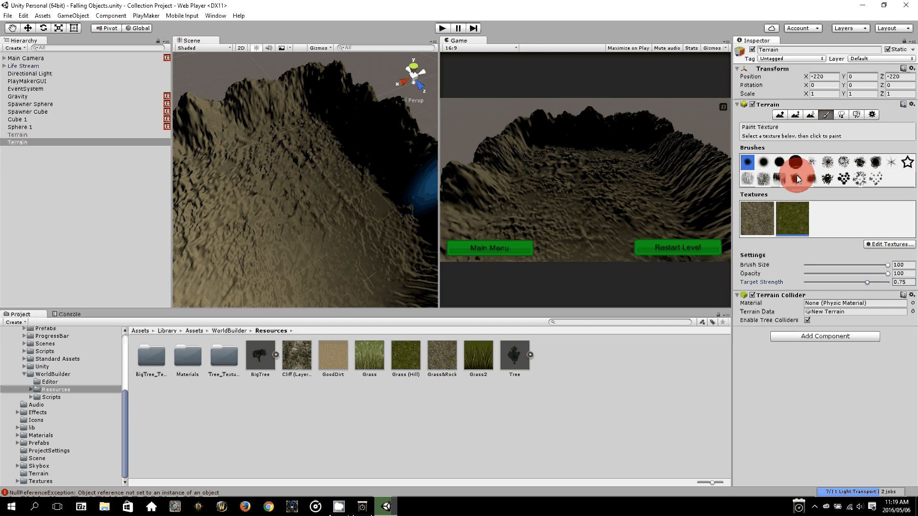
{"action": "left_click", "coordinate": [718, 164]}
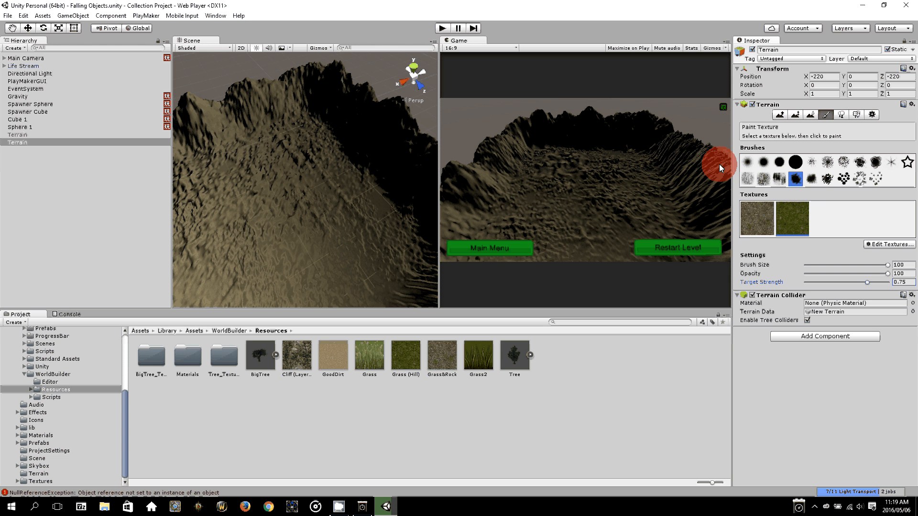
{"action": "left_click", "coordinate": [266, 233]}
{"action": "left_click", "coordinate": [551, 182]}
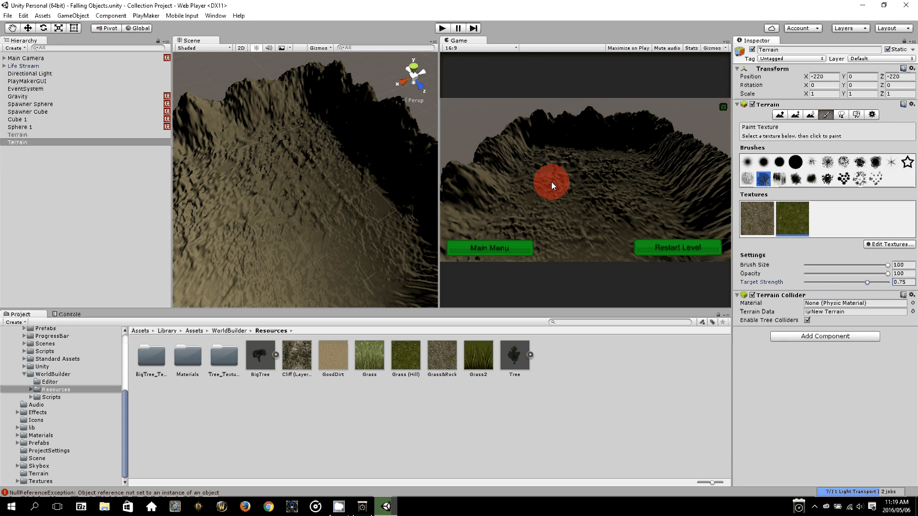
{"action": "left_click", "coordinate": [748, 175]}
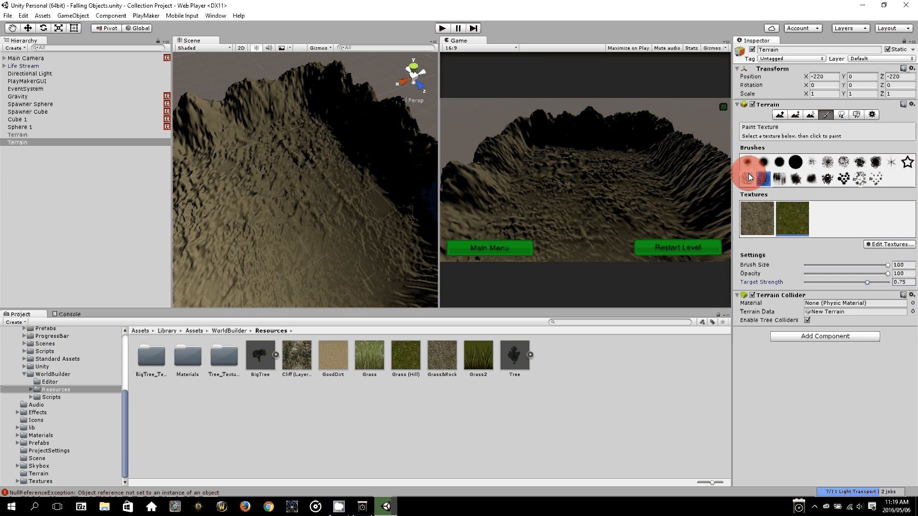
Test the rough brush with Grass (Hill) on the slope and ground below the mountain ridge
{"action": "left_click", "coordinate": [316, 110]}
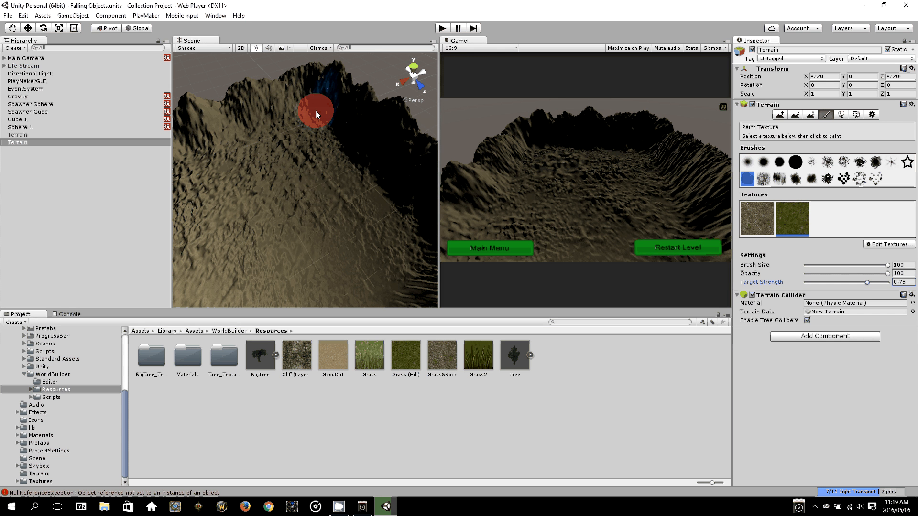
{"action": "left_click", "coordinate": [303, 185]}
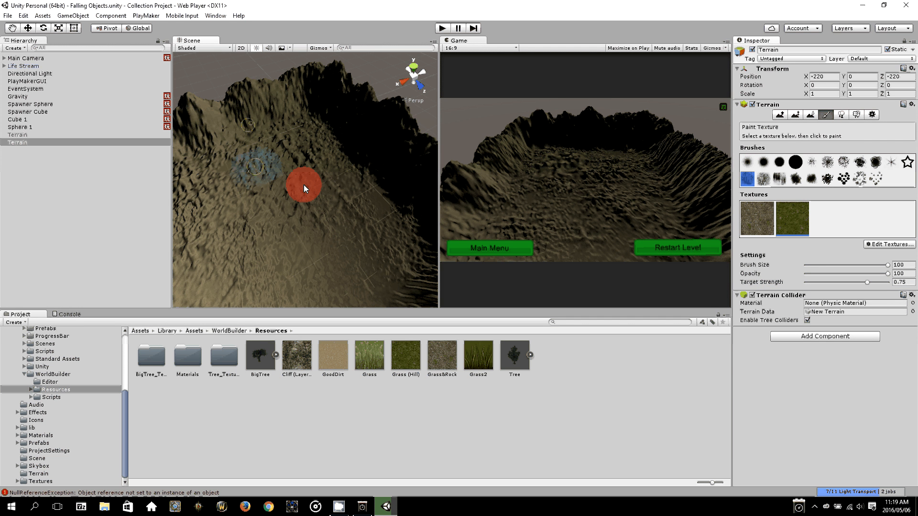
{"action": "scroll", "coordinate": [303, 184], "scroll_direction": "up", "scroll_amount": 3}
{"action": "scroll", "coordinate": [285, 174], "scroll_direction": "up", "scroll_amount": 3}
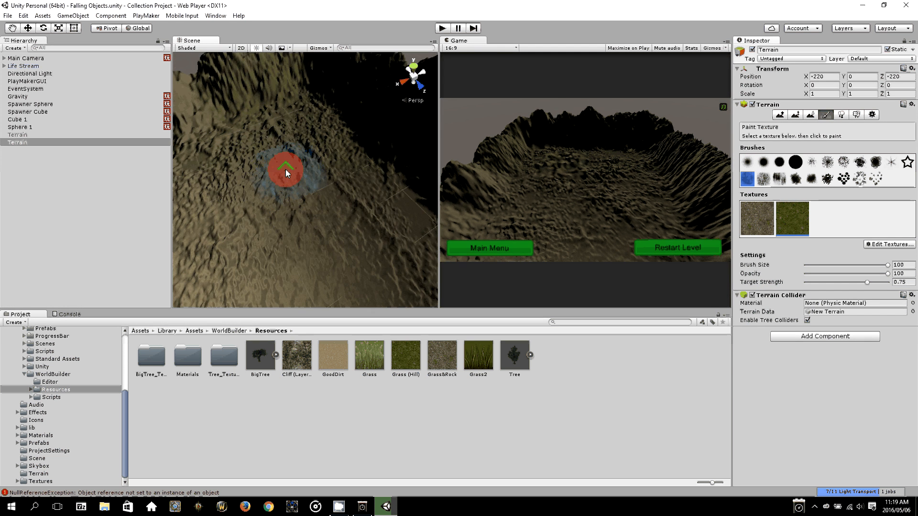
{"action": "scroll", "coordinate": [287, 165], "scroll_direction": "down", "scroll_amount": 3}
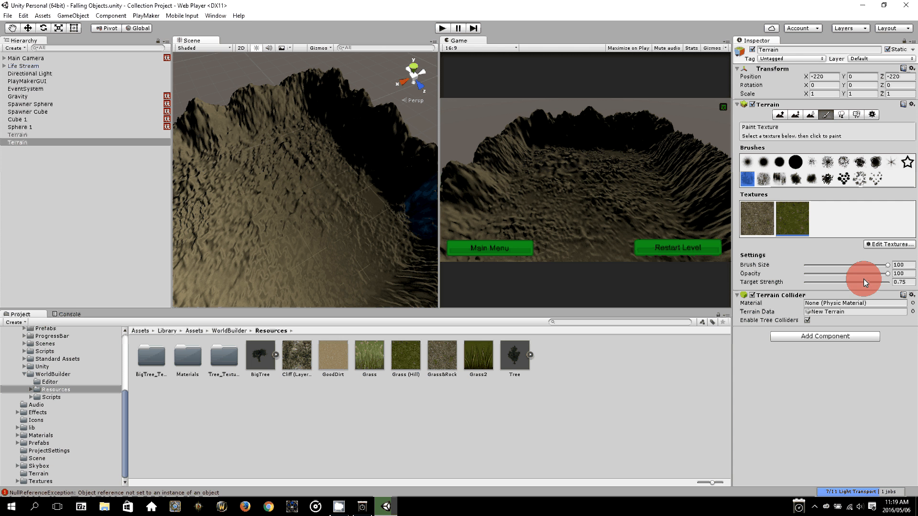
Set the texture brush opacity to 50
{"action": "left_click", "coordinate": [897, 274]}
{"action": "type", "text": "48"}
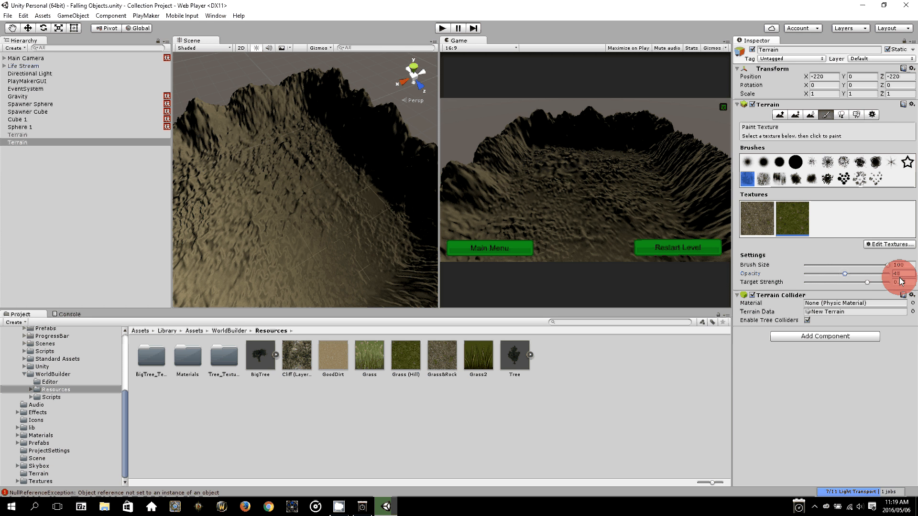
{"action": "key", "text": "BackSpace"}
{"action": "key", "text": "BackSpace"}
{"action": "type", "text": "50"}
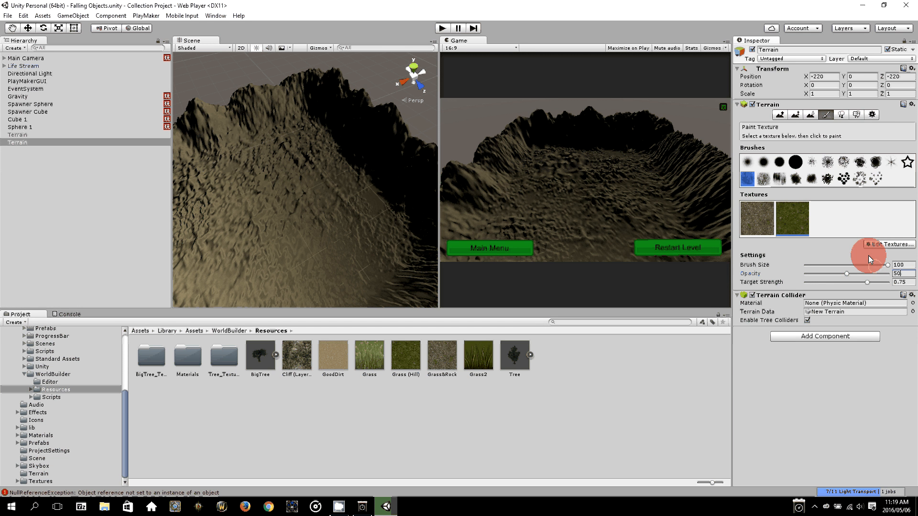
Paint Grass (Hill) with the rough brush across the terrain's floor and the surrounding mountain walls
{"action": "left_click", "coordinate": [318, 137]}
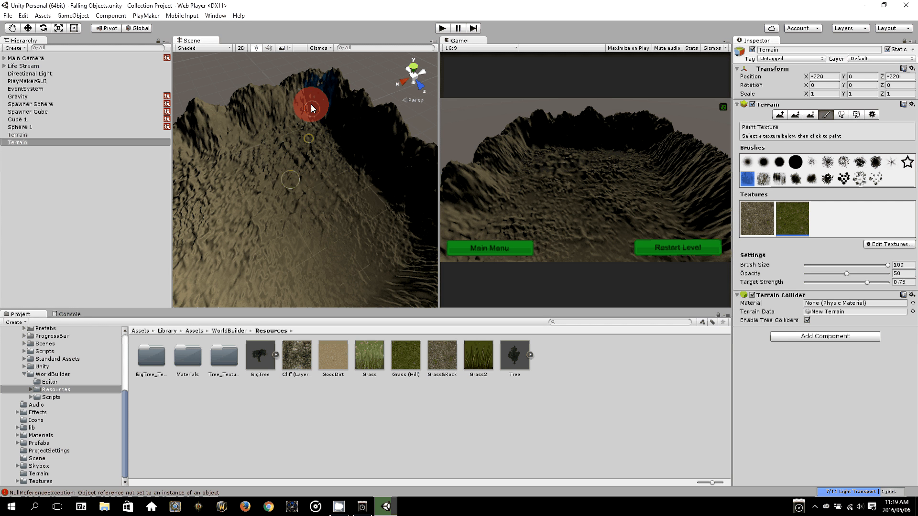
{"action": "scroll", "coordinate": [283, 186], "scroll_direction": "up", "scroll_amount": 3}
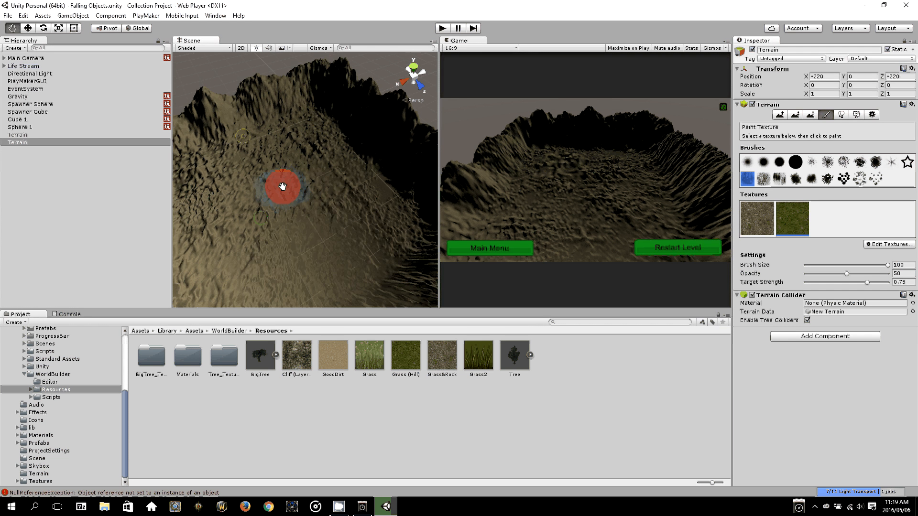
{"action": "scroll", "coordinate": [394, 167], "scroll_direction": "down", "scroll_amount": 5}
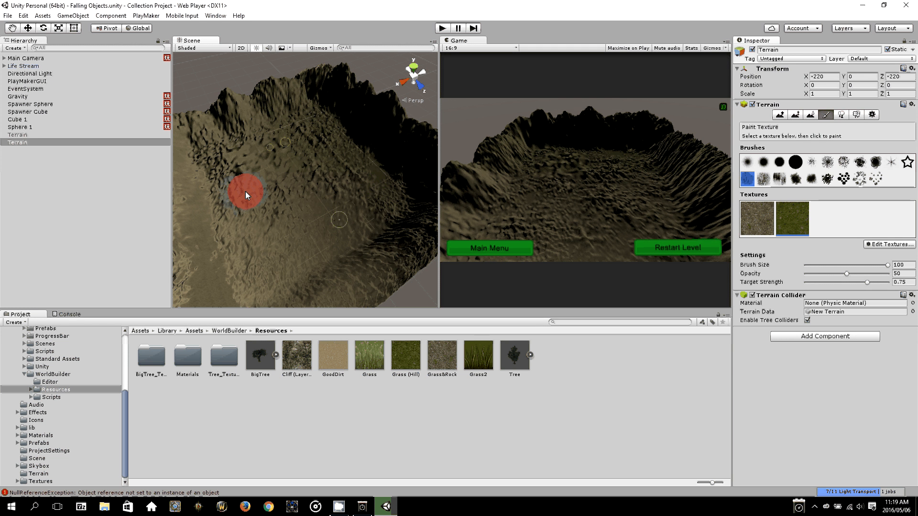
{"action": "scroll", "coordinate": [276, 130], "scroll_direction": "down", "scroll_amount": 3}
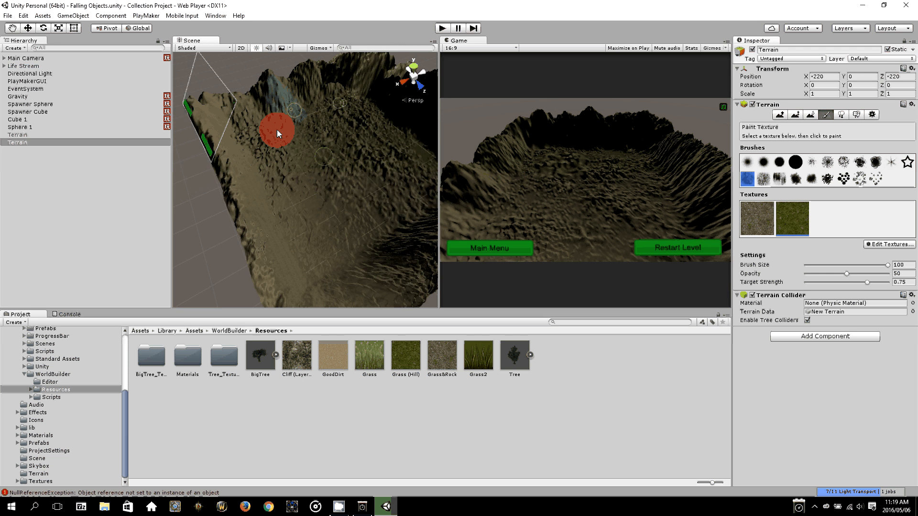
{"action": "scroll", "coordinate": [320, 103], "scroll_direction": "up", "scroll_amount": 3}
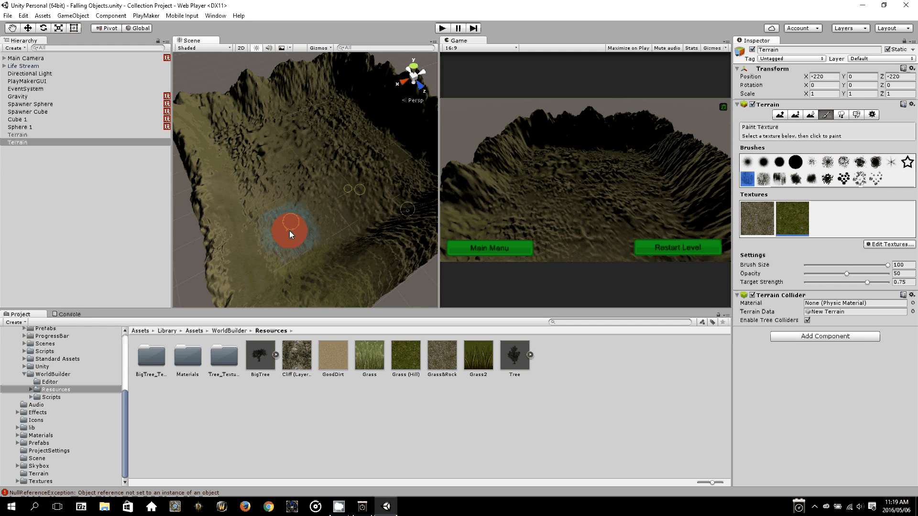
{"action": "left_click_drag", "start_coordinate": [289, 230], "coordinate": [348, 159]}
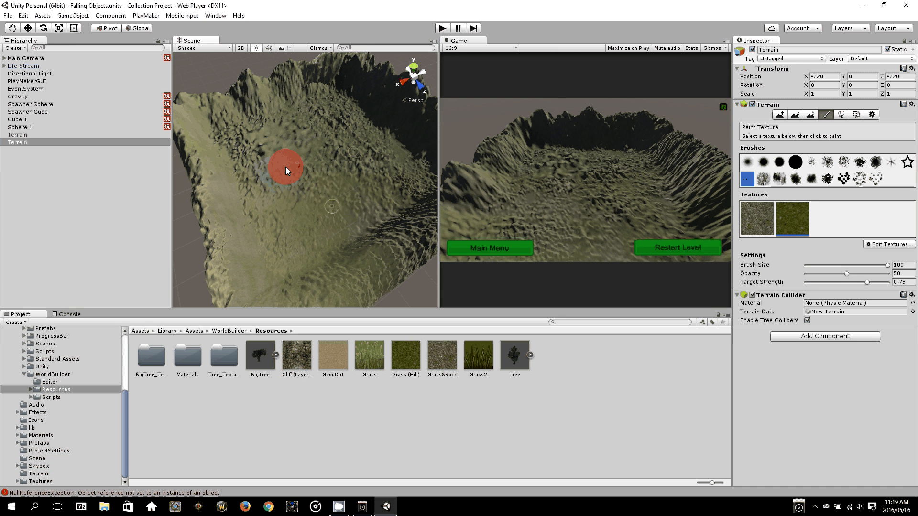
{"action": "left_click_drag", "start_coordinate": [286, 168], "coordinate": [280, 154]}
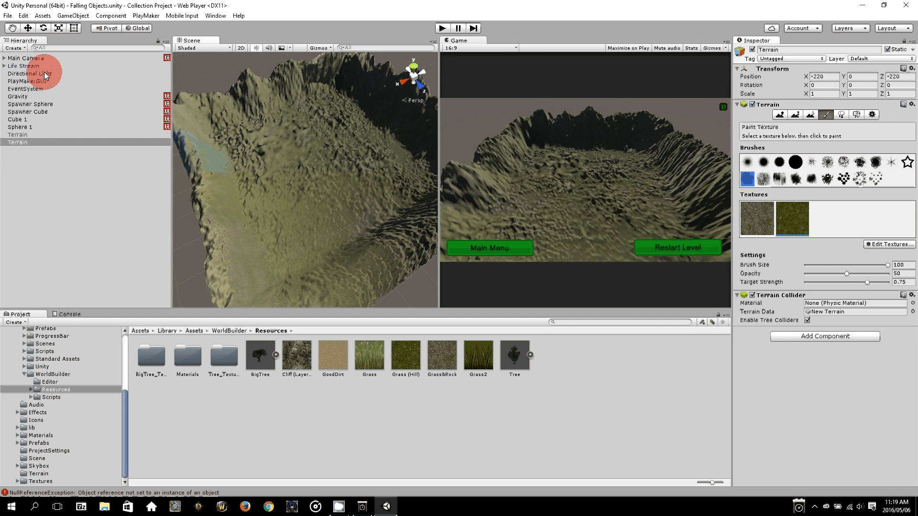
{"action": "left_click_drag", "start_coordinate": [254, 104], "coordinate": [346, 141]}
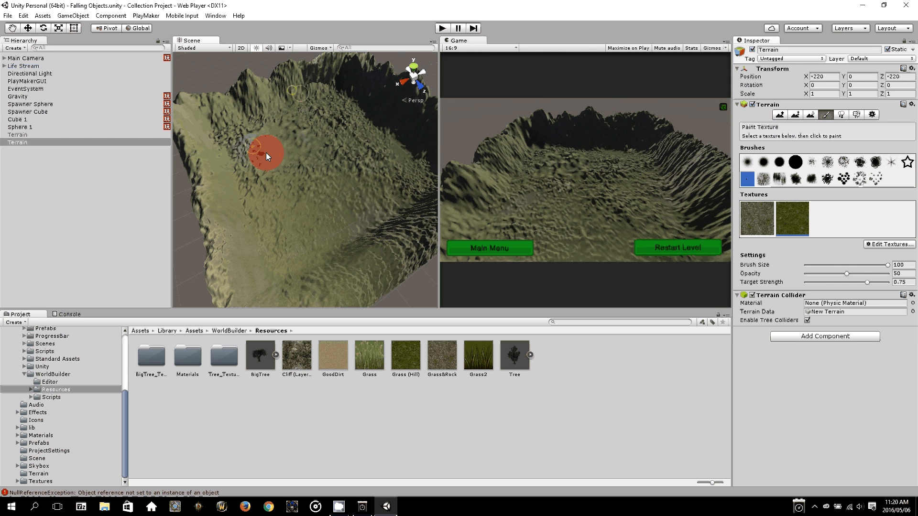
{"action": "key", "text": "Right"}
{"action": "mouse_move", "coordinate": [367, 219]}
{"action": "middle_mouse_down"}
{"action": "mouse_move", "coordinate": [310, 212]}
{"action": "mouse_move", "coordinate": [385, 147]}
{"action": "mouse_move", "coordinate": [301, 175]}
{"action": "middle_mouse_up"}
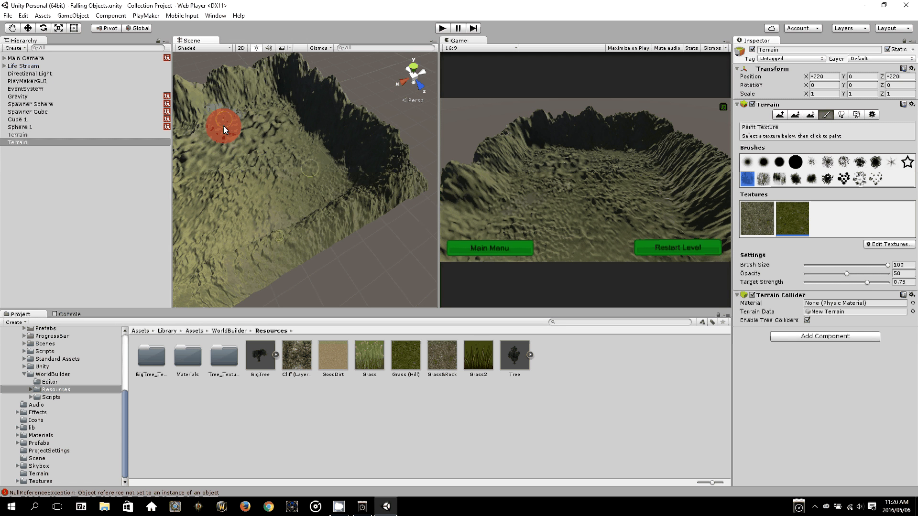
{"action": "middle_click_drag", "start_coordinate": [223, 125], "coordinate": [338, 172]}
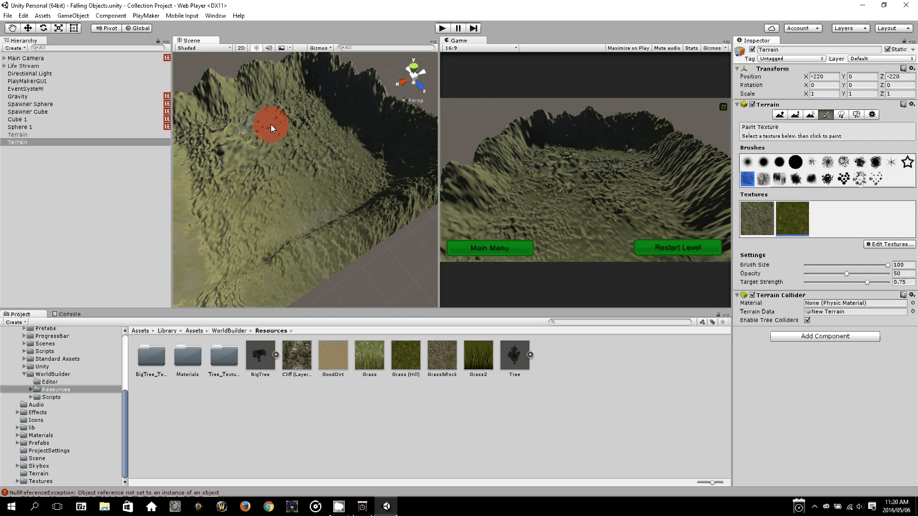
{"action": "middle_click_drag", "start_coordinate": [292, 216], "coordinate": [333, 162]}
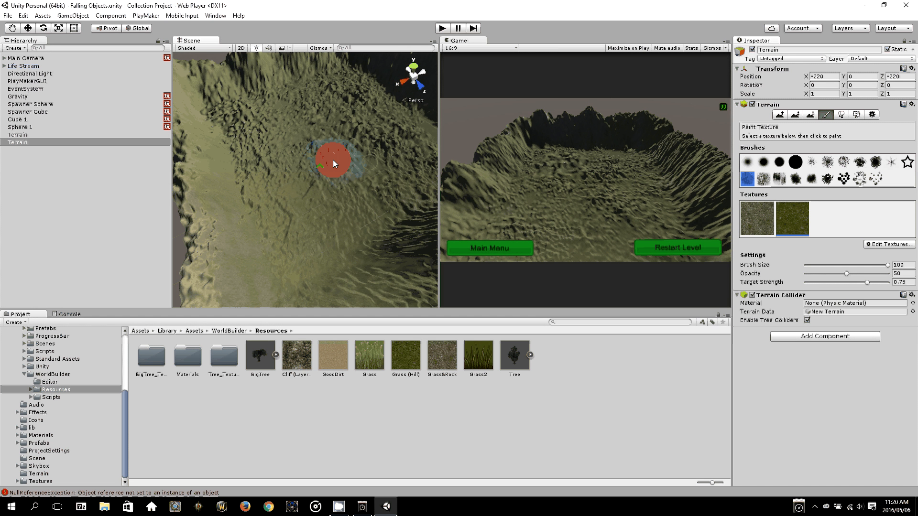
Examine the blended Grass (Hill) and Grass&Rock textures up close on the terrain's hills and slopes
{"action": "scroll", "coordinate": [349, 165], "scroll_direction": "up", "scroll_amount": 3}
{"action": "scroll", "coordinate": [330, 186], "scroll_direction": "up", "scroll_amount": 2}
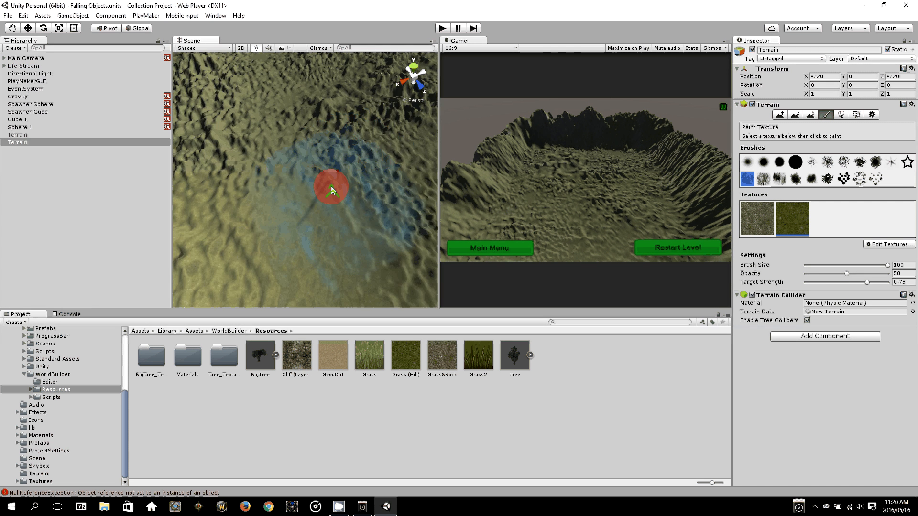
{"action": "mouse_move", "coordinate": [331, 187]}
{"action": "left_mouse_down"}
{"action": "mouse_move", "coordinate": [298, 157]}
{"action": "mouse_move", "coordinate": [293, 182]}
{"action": "left_mouse_up"}
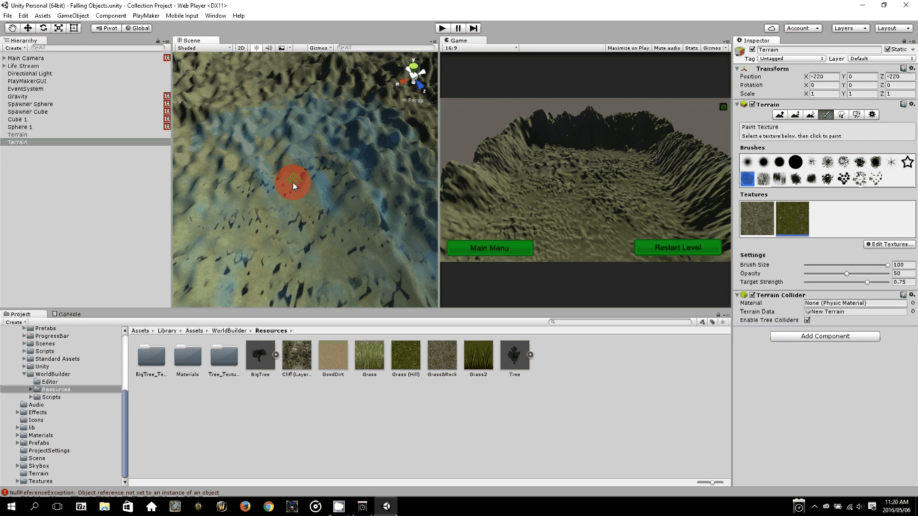
{"action": "scroll", "coordinate": [292, 182], "scroll_direction": "up", "scroll_amount": 3}
{"action": "right_click_drag", "start_coordinate": [293, 182], "coordinate": [446, 134]}
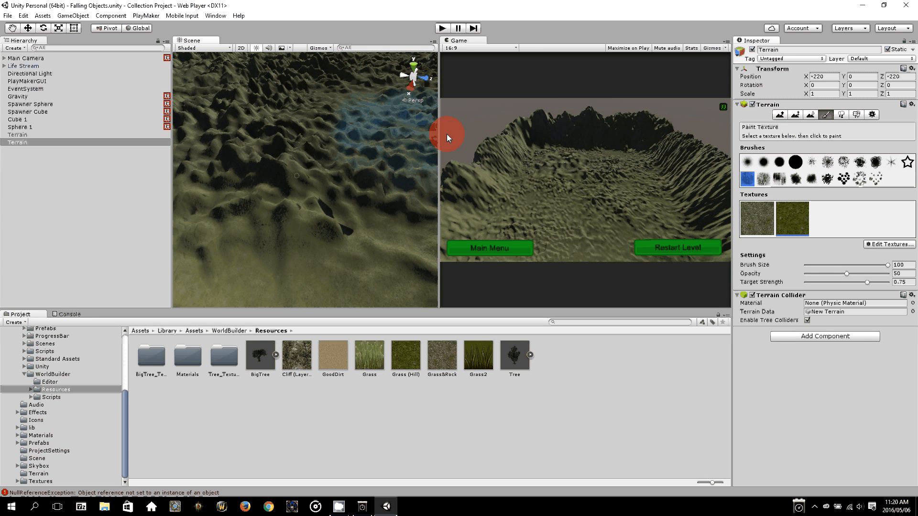
{"action": "mouse_move", "coordinate": [446, 134]}
{"action": "middle_mouse_down"}
{"action": "mouse_move", "coordinate": [345, 170]}
{"action": "mouse_move", "coordinate": [351, 151]}
{"action": "middle_mouse_up"}
{"action": "scroll", "coordinate": [351, 151], "scroll_direction": "down", "scroll_amount": 2}
{"action": "left_click_drag", "start_coordinate": [351, 151], "coordinate": [311, 165], "text": "alt"}
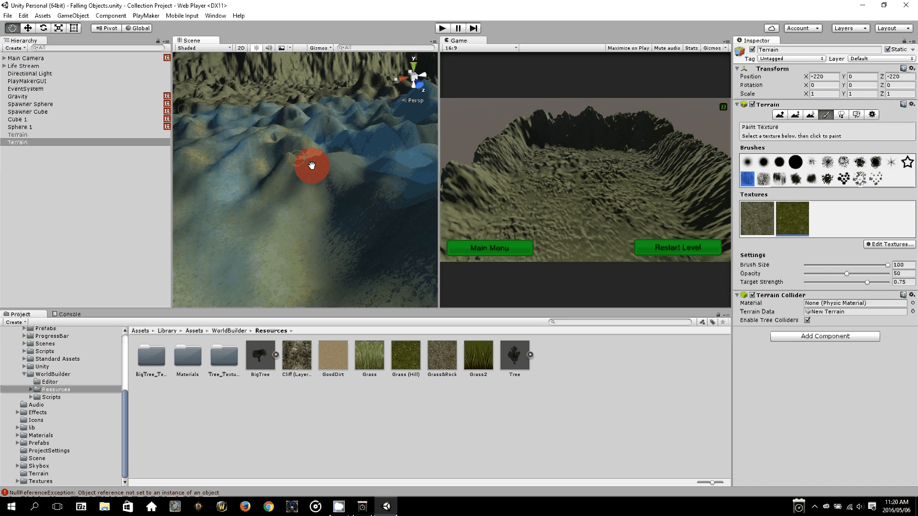
{"action": "middle_click_drag", "start_coordinate": [311, 166], "coordinate": [342, 192]}
{"action": "scroll", "coordinate": [342, 186], "scroll_direction": "up", "scroll_amount": 2}
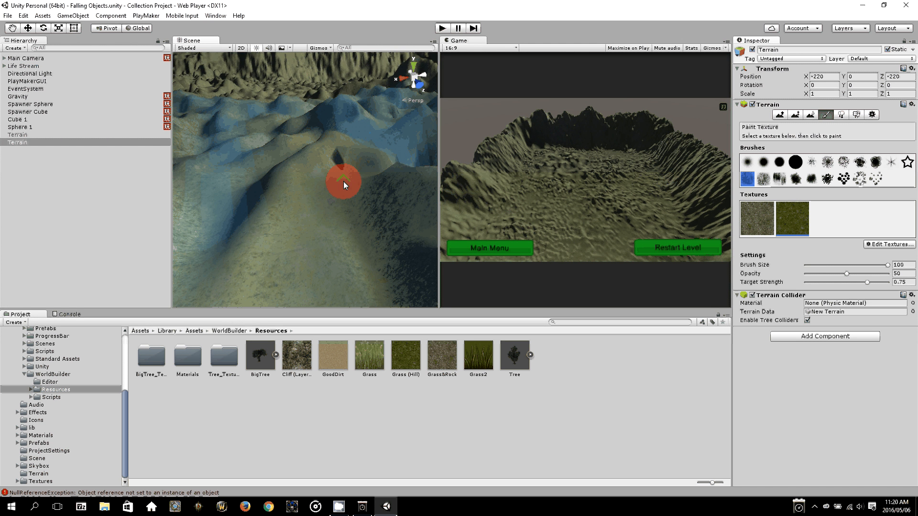
{"action": "left_click_drag", "start_coordinate": [343, 182], "coordinate": [378, 190], "text": "alt"}
{"action": "scroll", "coordinate": [368, 184], "scroll_direction": "up", "scroll_amount": 3}
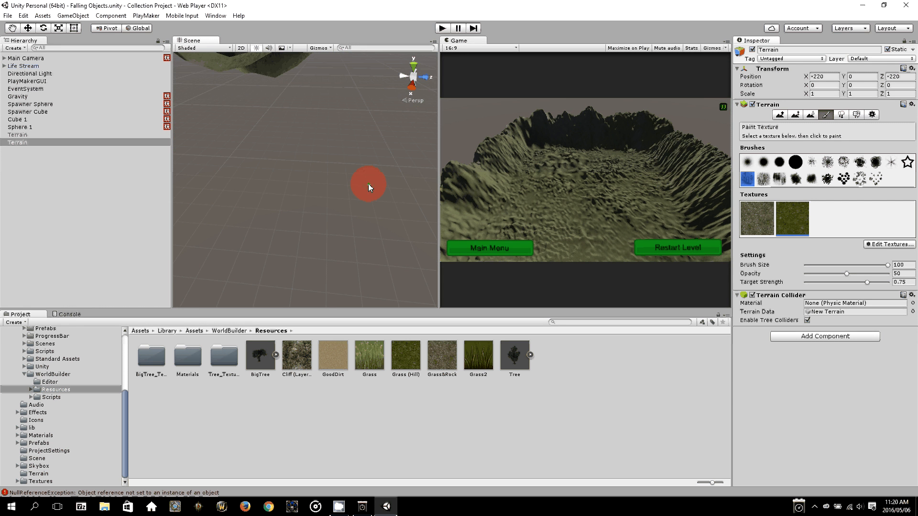
{"action": "mouse_move", "coordinate": [368, 183]}
{"action": "middle_mouse_down"}
{"action": "mouse_move", "coordinate": [360, 178]}
{"action": "mouse_move", "coordinate": [379, 200]}
{"action": "mouse_move", "coordinate": [428, 137]}
{"action": "mouse_move", "coordinate": [366, 186]}
{"action": "middle_mouse_up"}
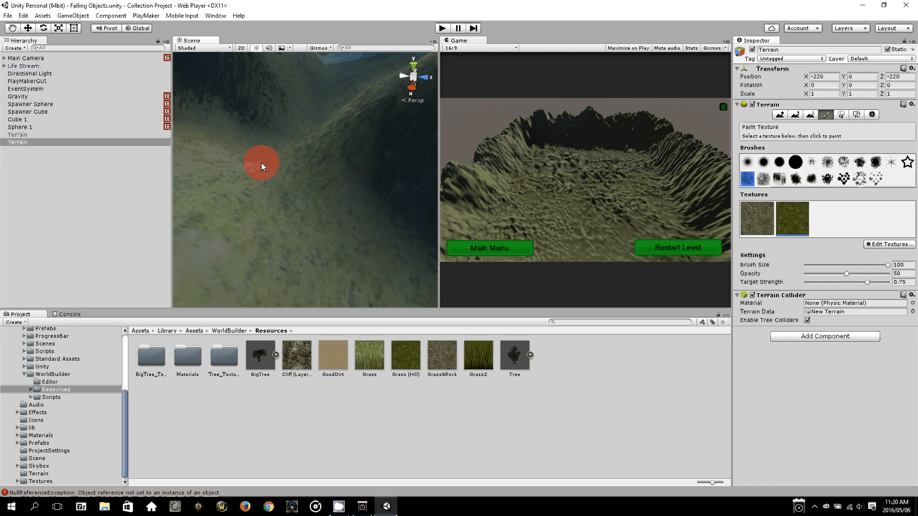
{"action": "mouse_move", "coordinate": [261, 163]}
{"action": "middle_mouse_down"}
{"action": "mouse_move", "coordinate": [236, 236]}
{"action": "mouse_move", "coordinate": [532, 193]}
{"action": "middle_mouse_up"}
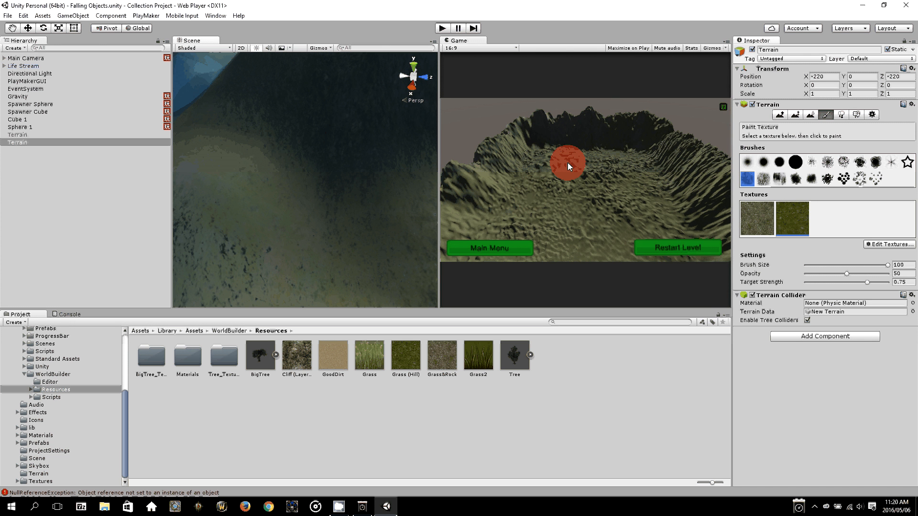
{"action": "middle_click_drag", "start_coordinate": [276, 213], "coordinate": [412, 178]}
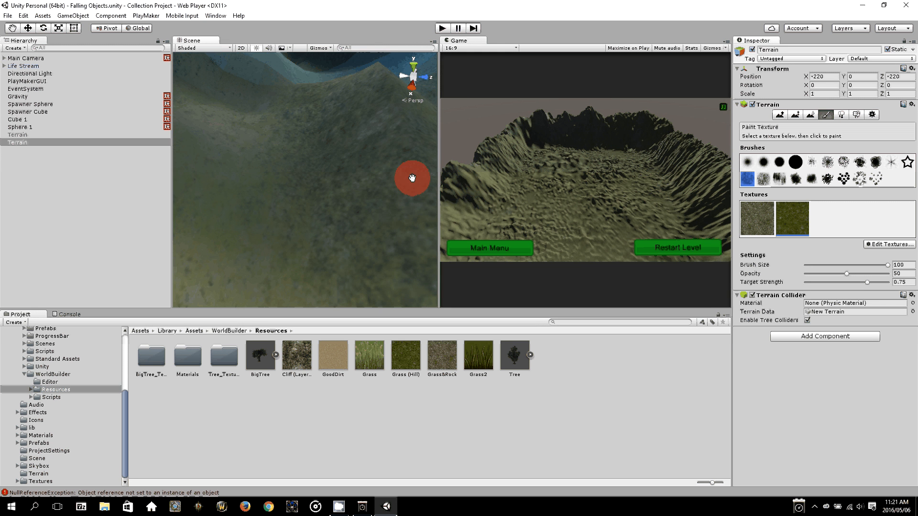
Inspect the painted terrain from several angles, covering its hilly floor, the near ridge and the surrounding mountain walls
{"action": "left_click_drag", "start_coordinate": [412, 178], "coordinate": [456, 204], "text": "alt"}
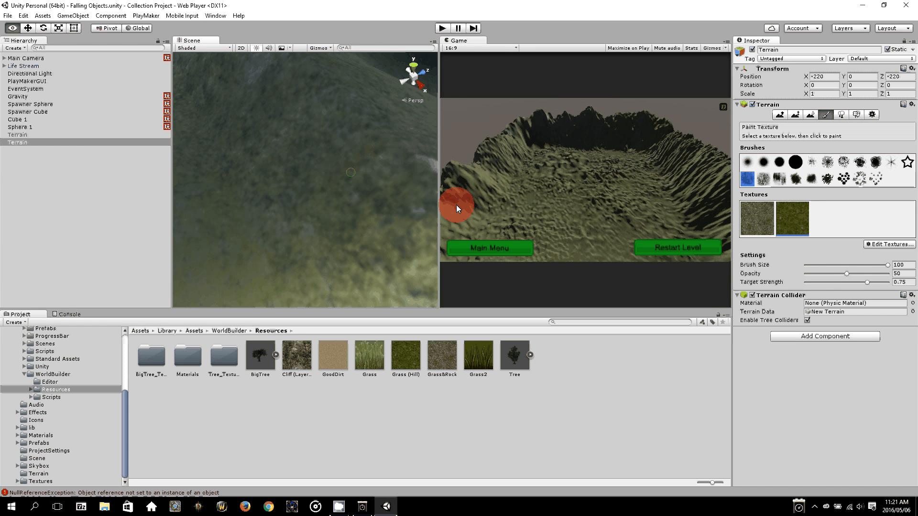
{"action": "middle_click_drag", "start_coordinate": [420, 189], "coordinate": [367, 173]}
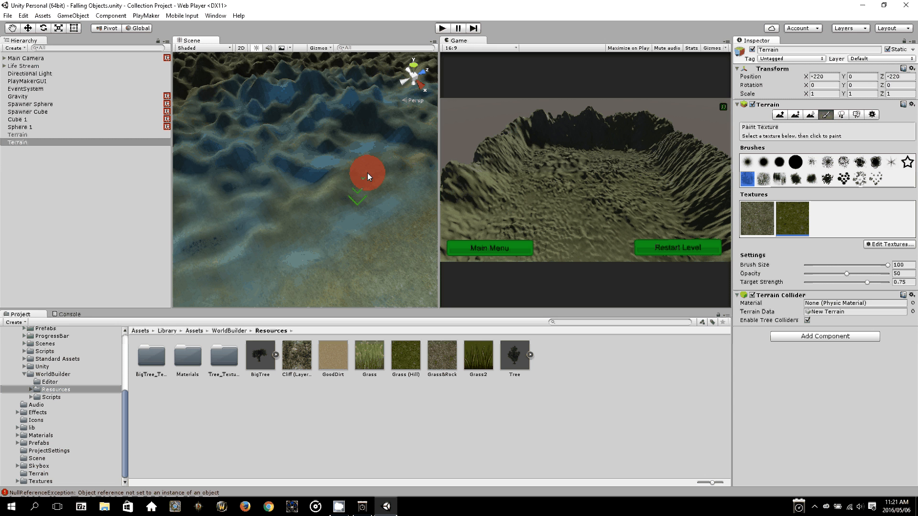
{"action": "scroll", "coordinate": [368, 173], "scroll_direction": "down", "scroll_amount": 10}
{"action": "scroll", "coordinate": [373, 155], "scroll_direction": "down", "scroll_amount": 5}
{"action": "middle_click_drag", "start_coordinate": [373, 155], "coordinate": [353, 150]}
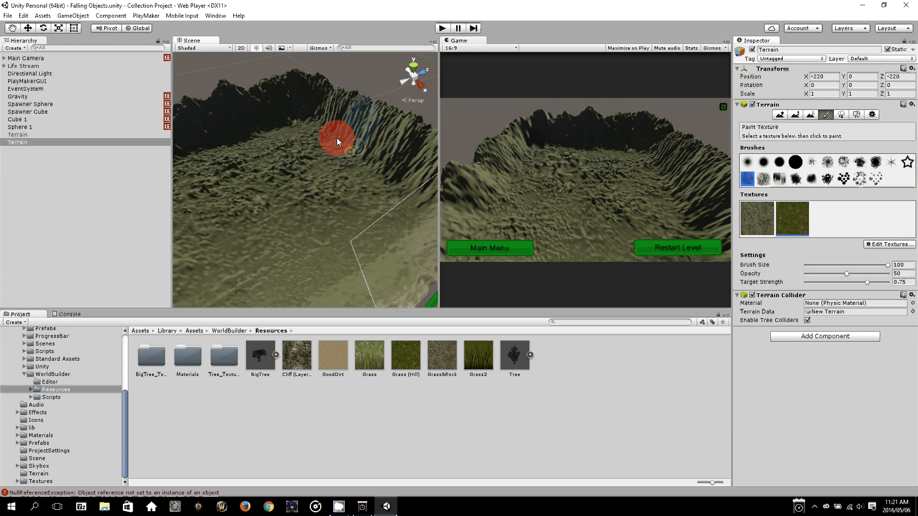
{"action": "mouse_move", "coordinate": [306, 161]}
{"action": "middle_mouse_down"}
{"action": "mouse_move", "coordinate": [344, 155]}
{"action": "mouse_move", "coordinate": [309, 282]}
{"action": "mouse_move", "coordinate": [291, 222]}
{"action": "middle_mouse_up"}
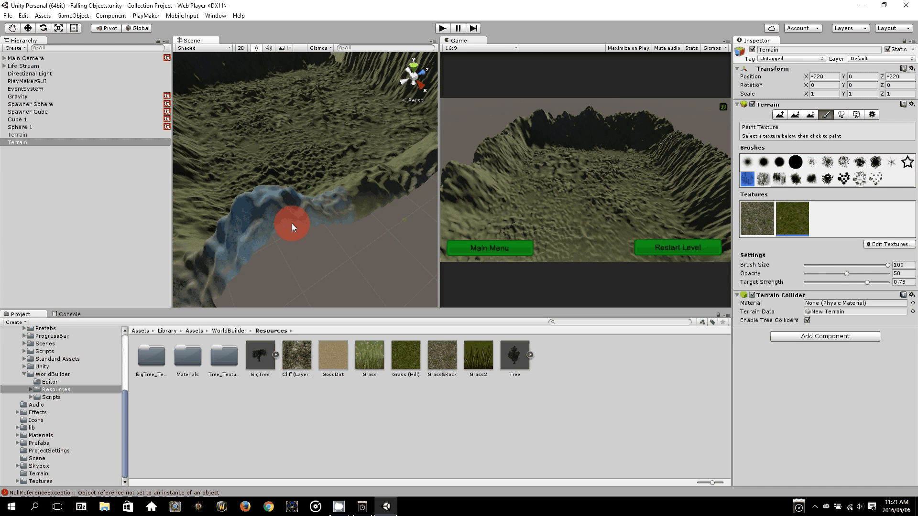
{"action": "left_click_drag", "start_coordinate": [291, 223], "coordinate": [188, 280]}
{"action": "middle_click_drag", "start_coordinate": [188, 280], "coordinate": [337, 145]}
{"action": "right_click_drag", "start_coordinate": [337, 145], "coordinate": [202, 191]}
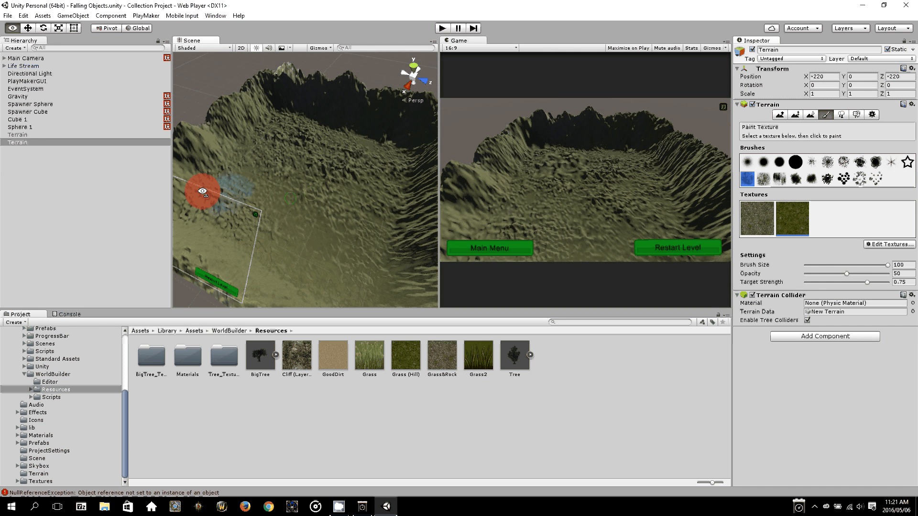
{"action": "mouse_move", "coordinate": [202, 191]}
{"action": "middle_mouse_down"}
{"action": "mouse_move", "coordinate": [240, 188]}
{"action": "mouse_move", "coordinate": [364, 222]}
{"action": "middle_mouse_up"}
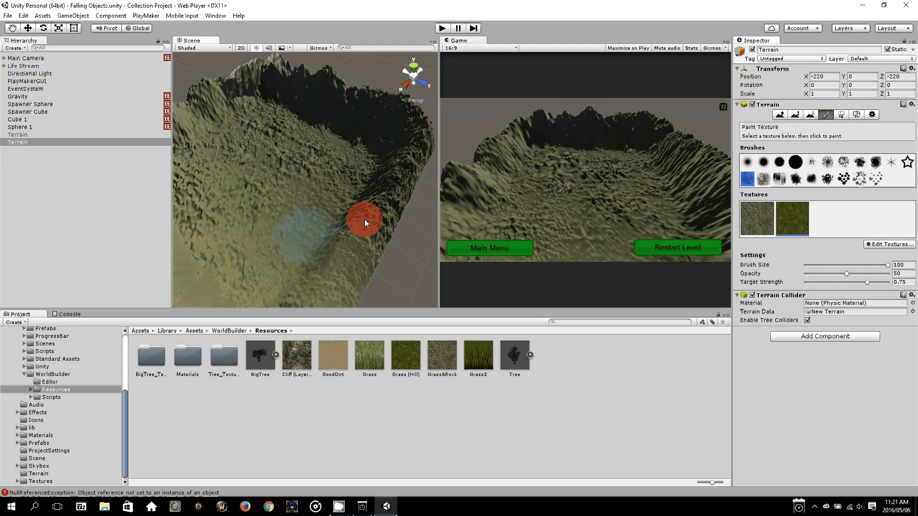
Delete the disabled duplicate Terrain object from the scene, keeping the newly sculpted terrain
{"action": "left_click", "coordinate": [25, 134]}
{"action": "key", "text": "Delete"}
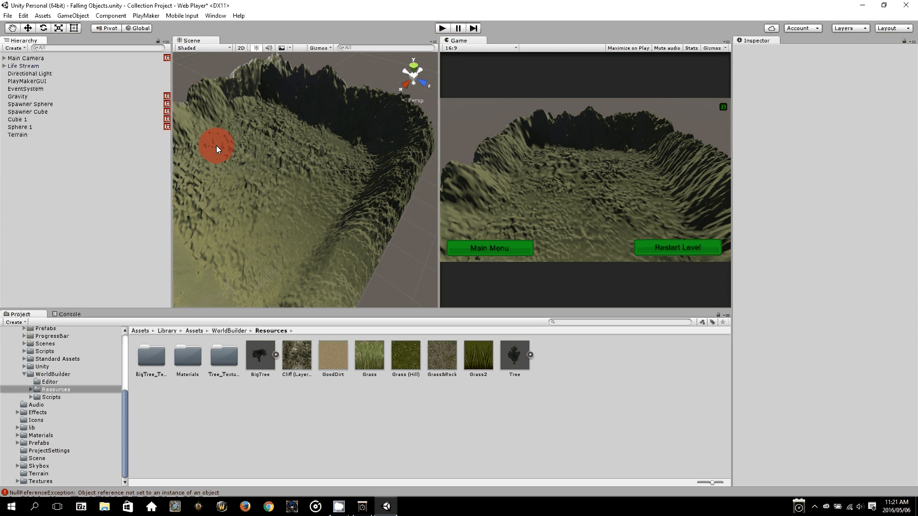
Try to run the Falling Objects scene in Play mode with the finished terrain in place
{"action": "middle_click_drag", "start_coordinate": [216, 145], "coordinate": [316, 150]}
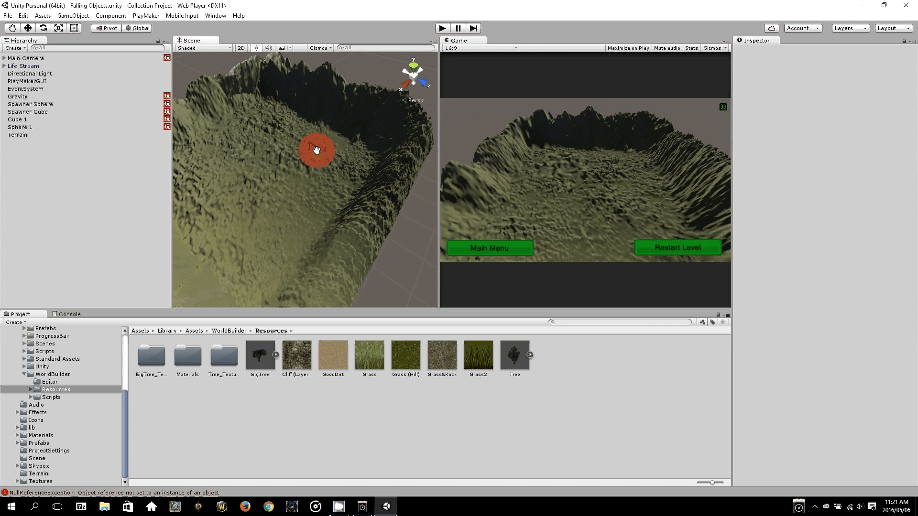
{"action": "scroll", "coordinate": [224, 171], "scroll_direction": "down", "scroll_amount": 3}
{"action": "middle_click_drag", "start_coordinate": [224, 170], "coordinate": [344, 201]}
{"action": "left_click", "coordinate": [443, 28]}
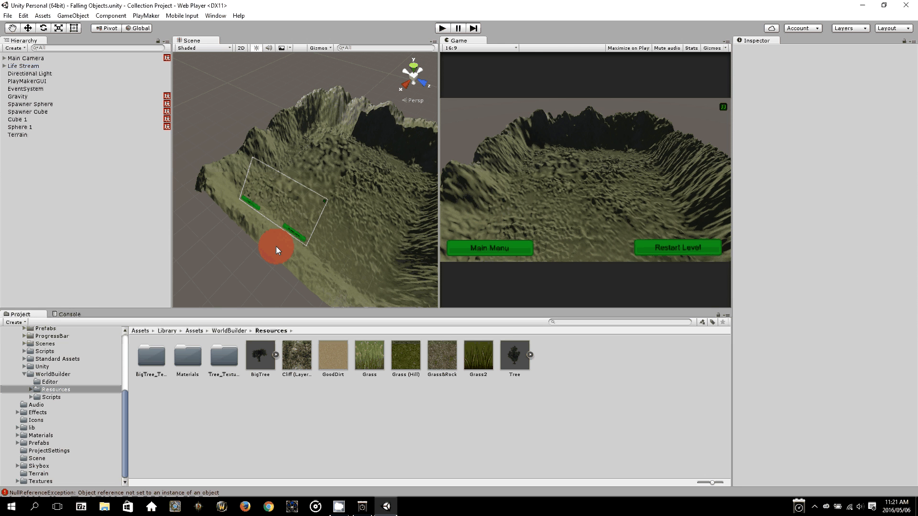
Show the console and open the source of the NullReferenceException raised at EditorWindow.cs:472
{"action": "left_click", "coordinate": [72, 315]}
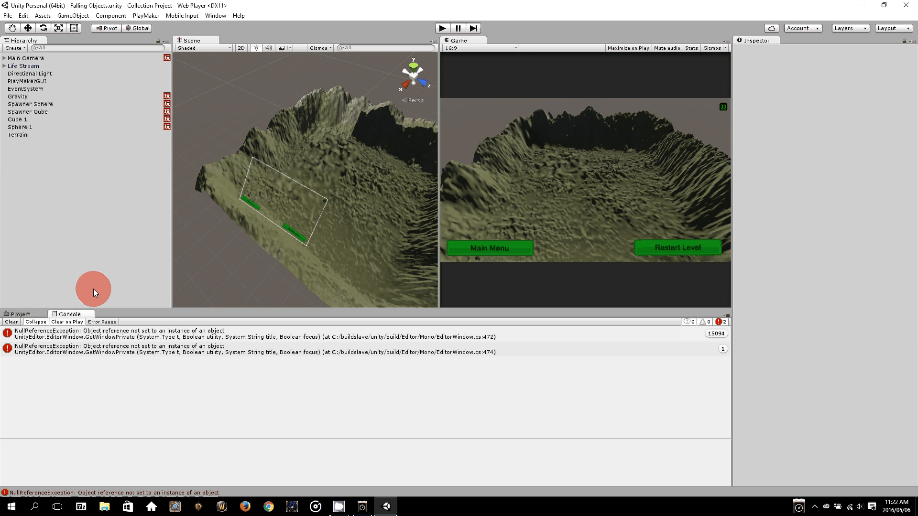
{"action": "double_click", "coordinate": [82, 334]}
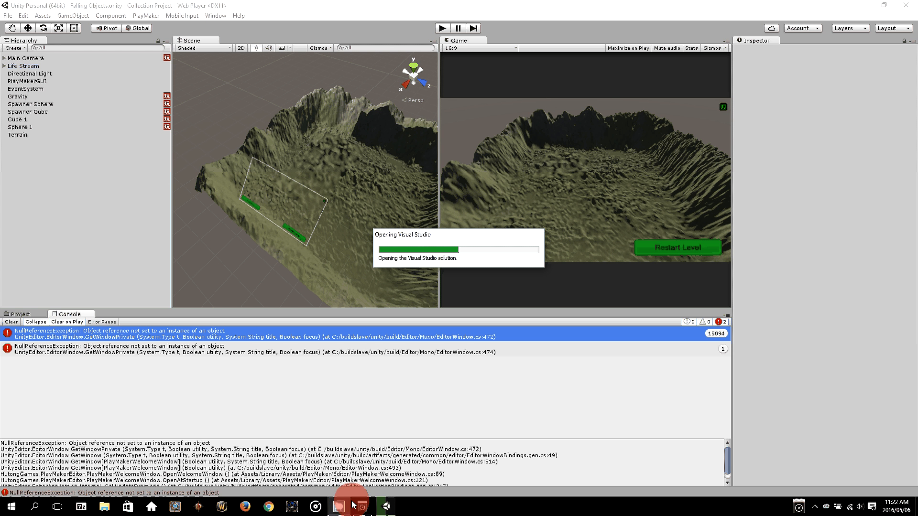
{"action": "mouse_move", "coordinate": [345, 510]}
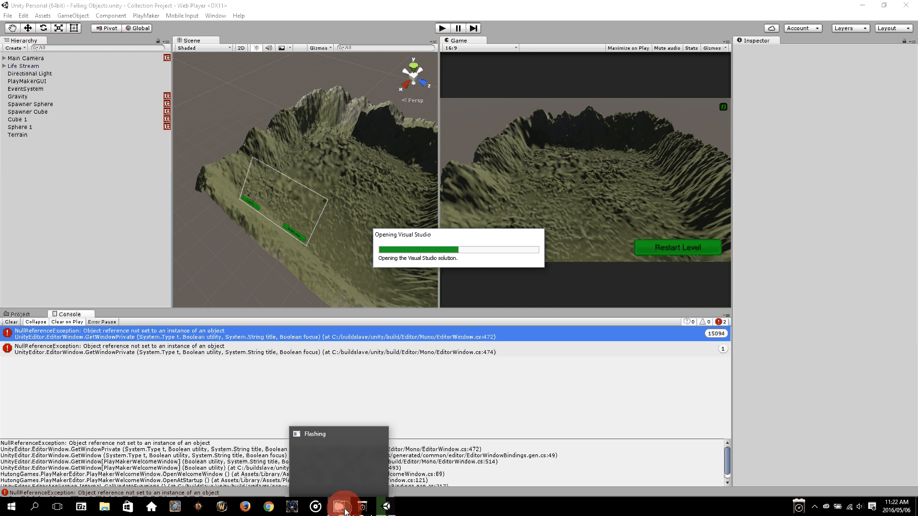
{"action": "left_click", "coordinate": [815, 508]}
{"action": "left_click", "coordinate": [813, 487]}
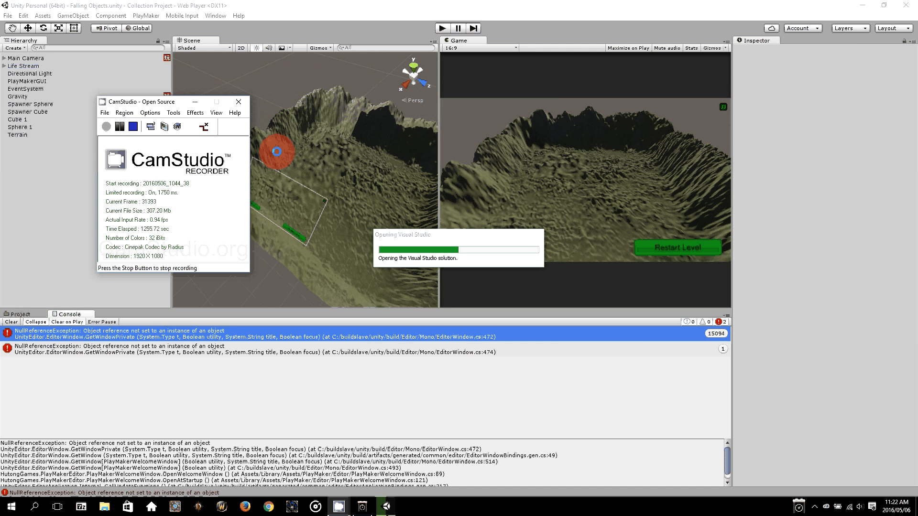
{"action": "left_click", "coordinate": [266, 143]}
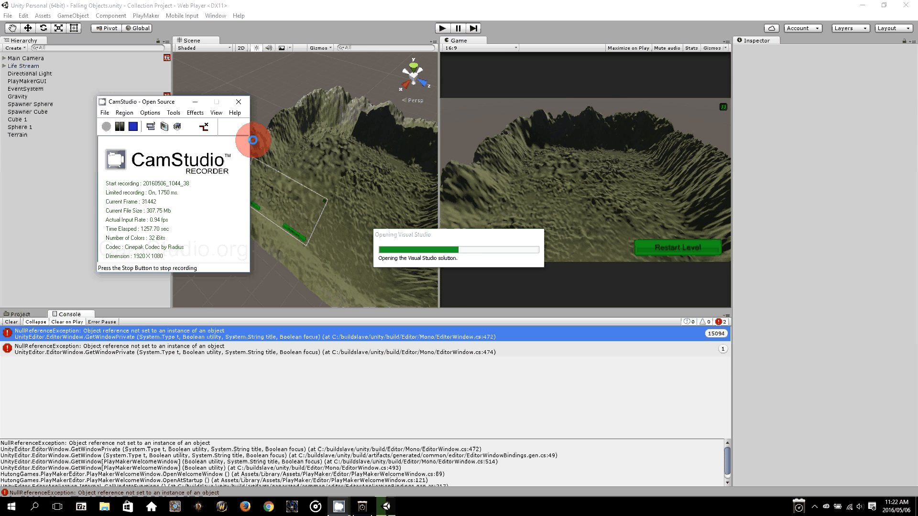